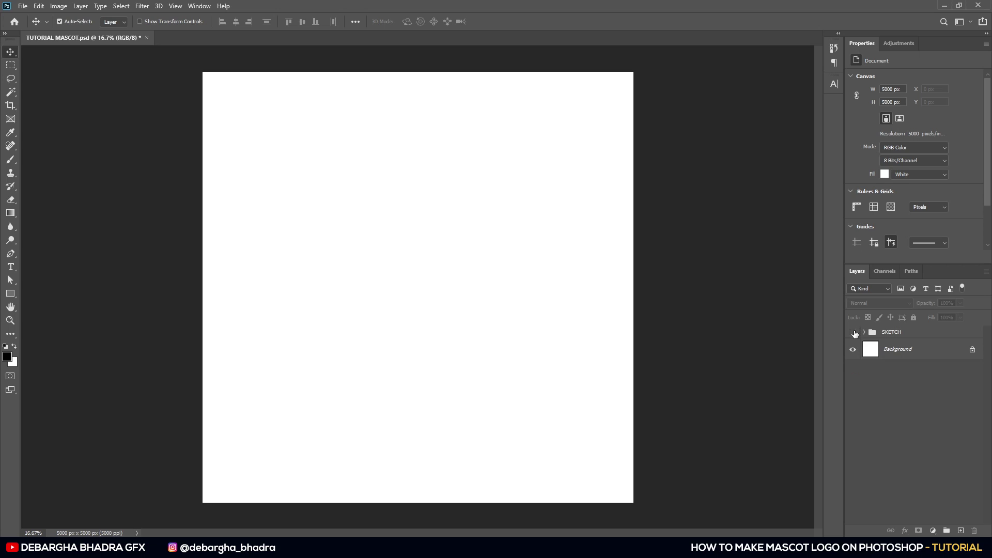
Make the SKETCH group visible and expand it to show its layers
click(852, 333)
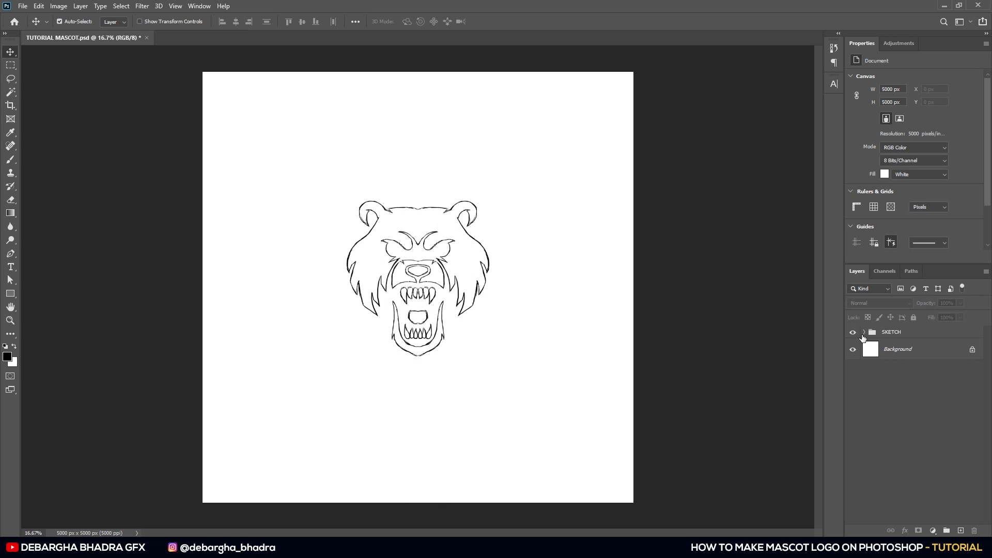
click(863, 336)
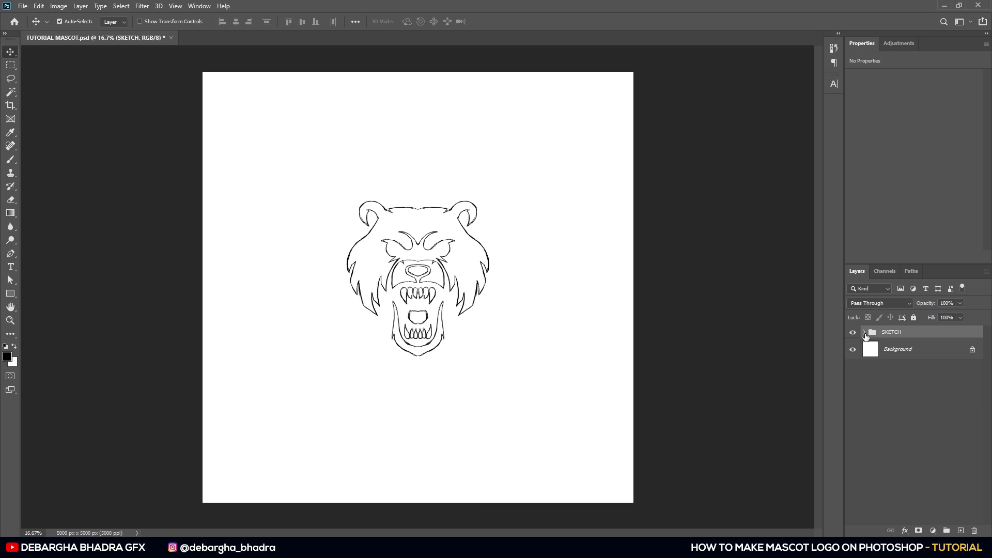
click(866, 332)
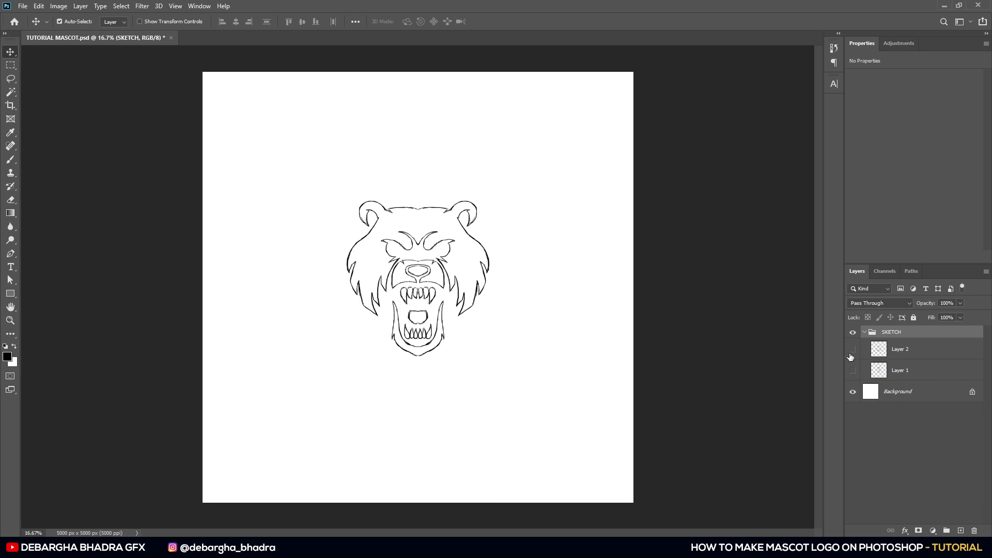
Compare the rough blue sketch on Layer 1 with the black line sketch on Layer 2, leaving only Layer 2 visible
click(853, 349)
click(853, 371)
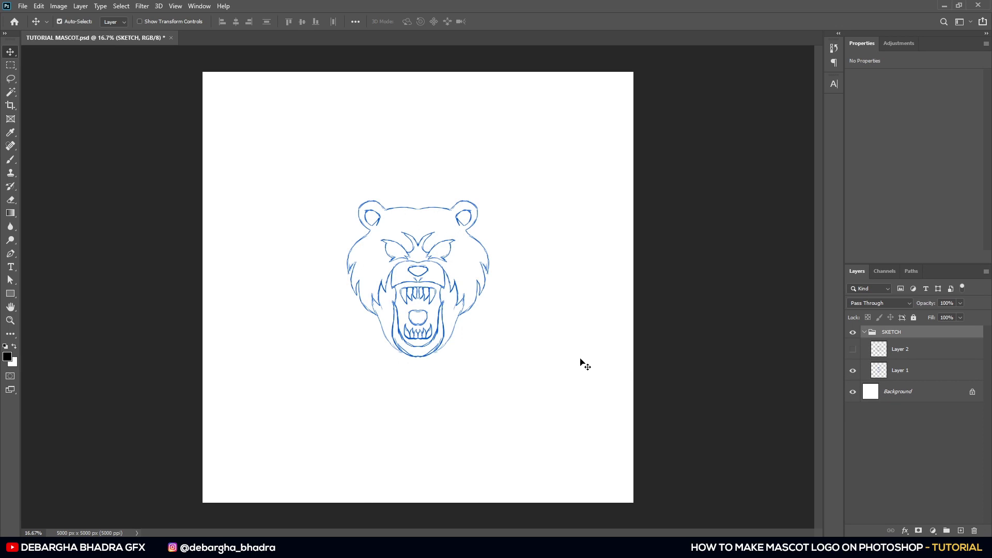
click(853, 350)
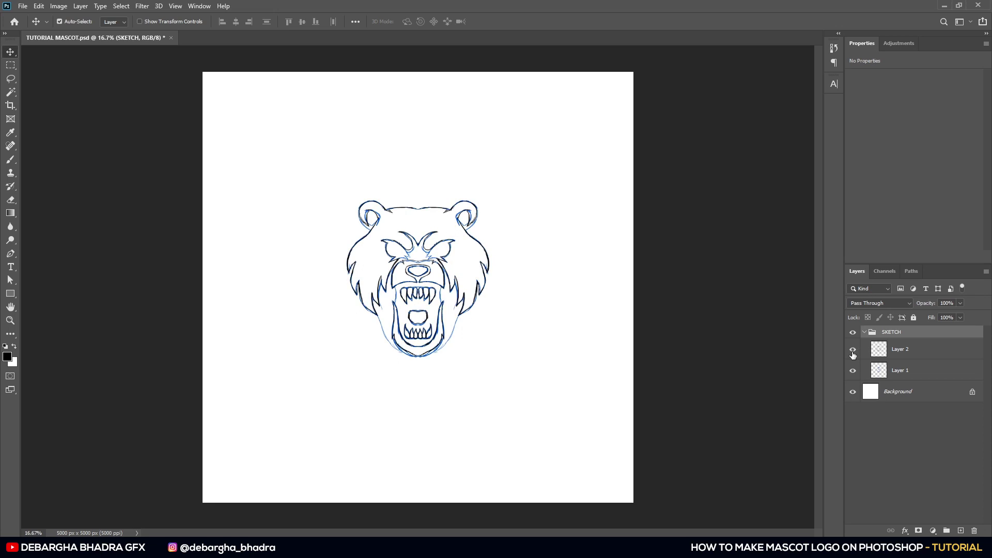
click(853, 370)
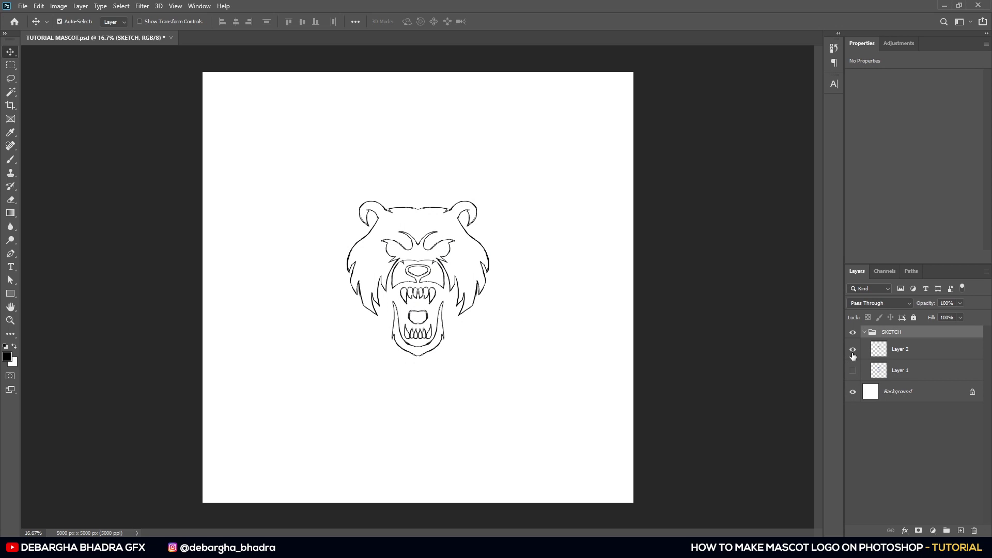
click(853, 349)
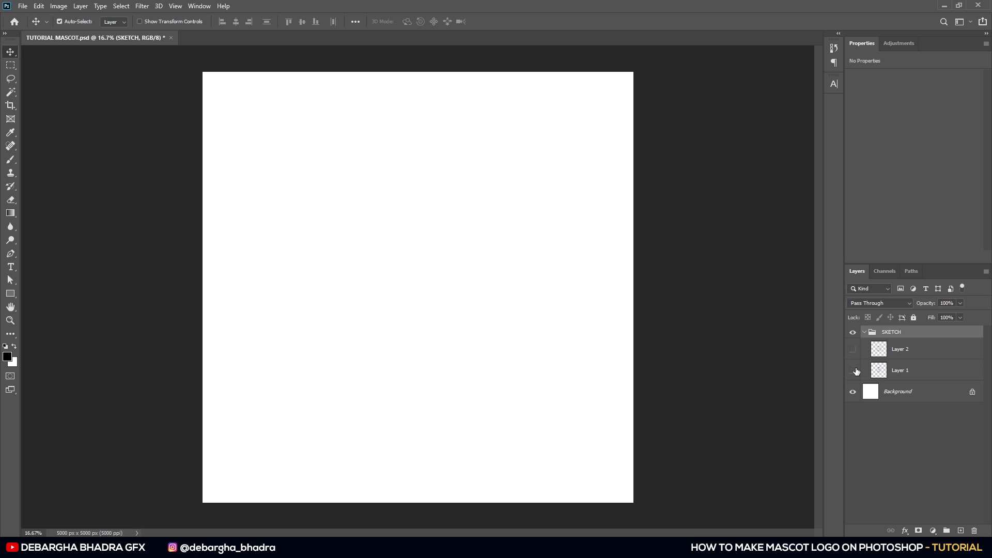
click(853, 370)
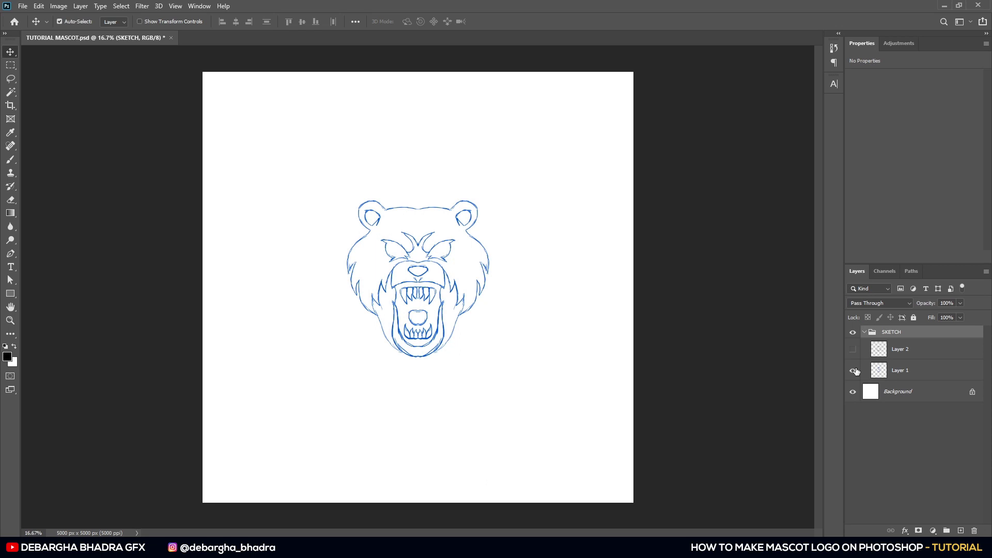
click(853, 371)
click(854, 350)
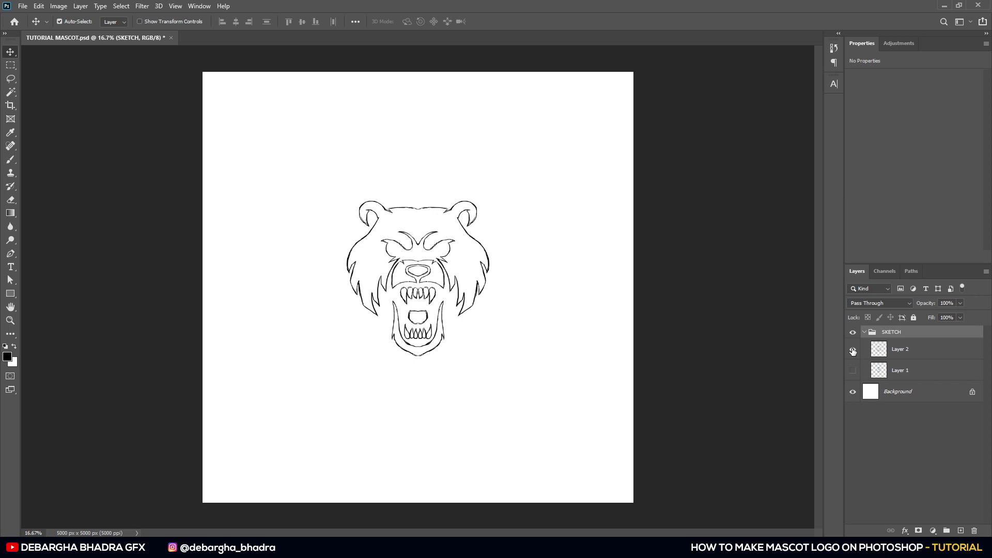
View the Brush tool's paint symmetry options, then return to the Move tool with Layer 2 selected
click(11, 159)
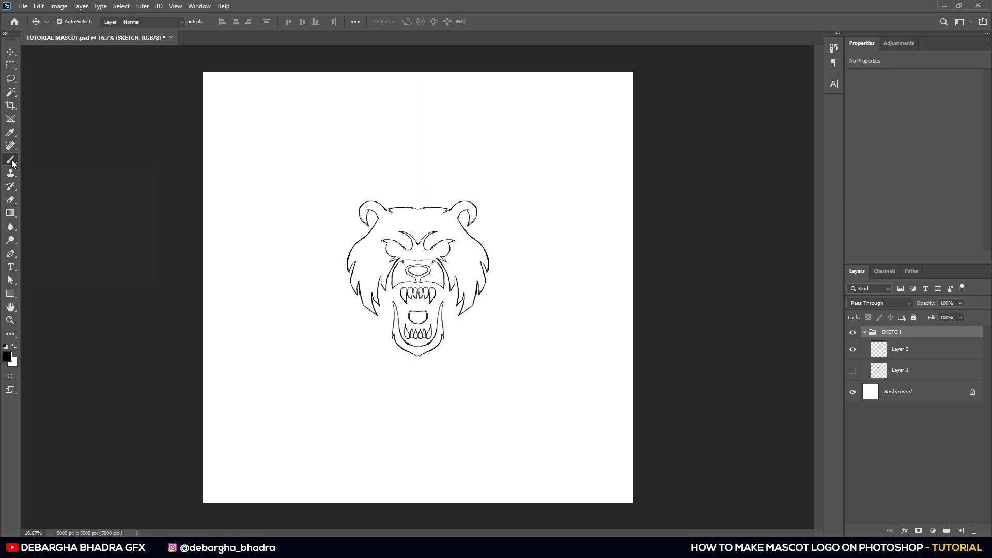
click(465, 21)
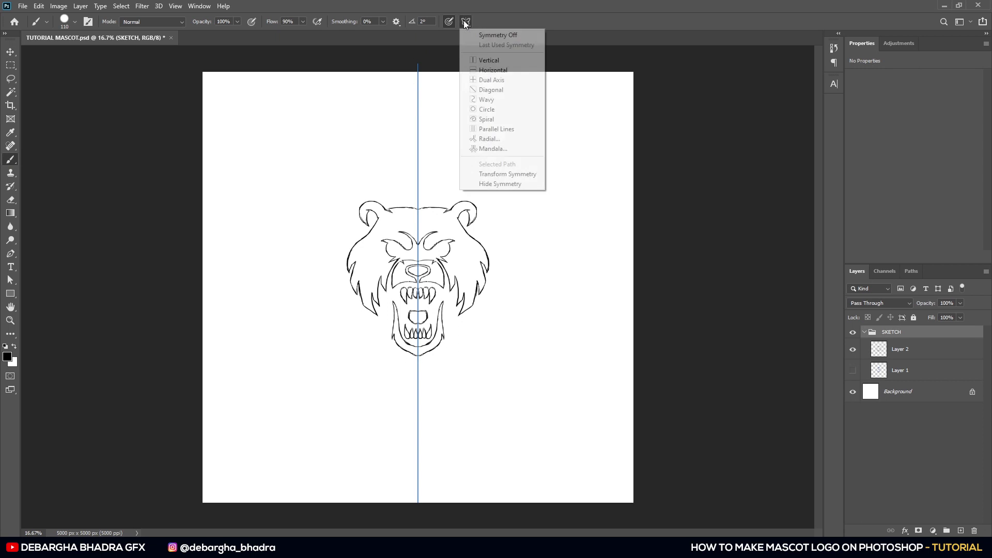
click(7, 53)
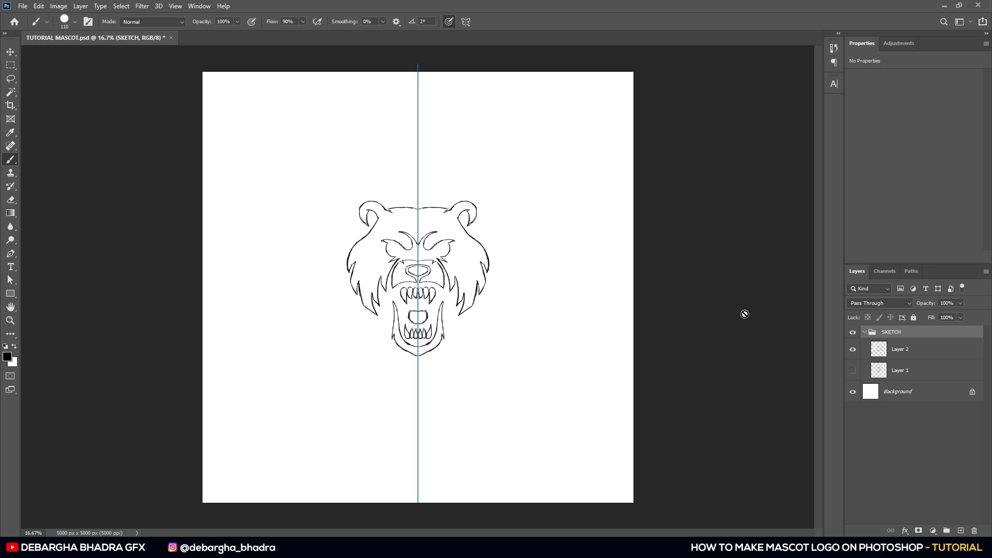
click(873, 347)
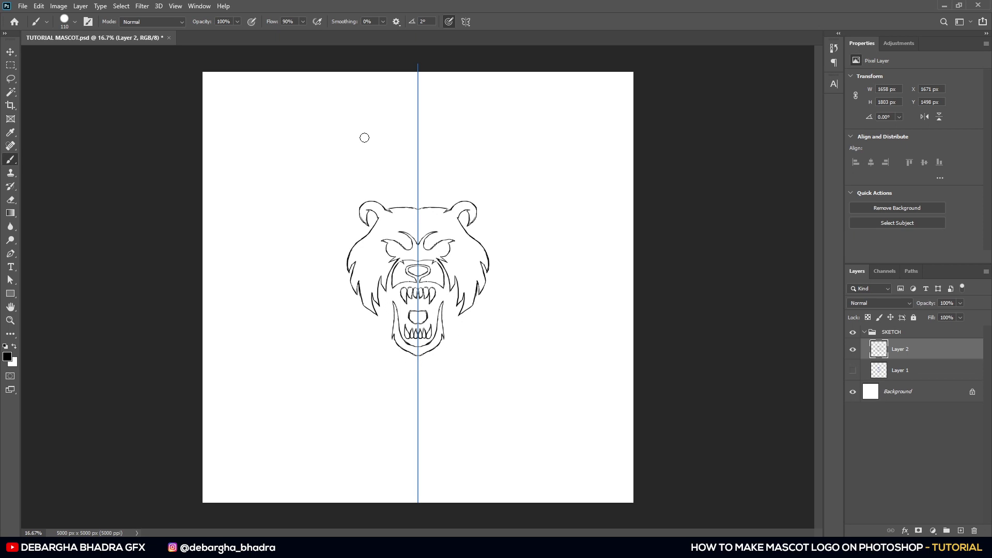
click(10, 52)
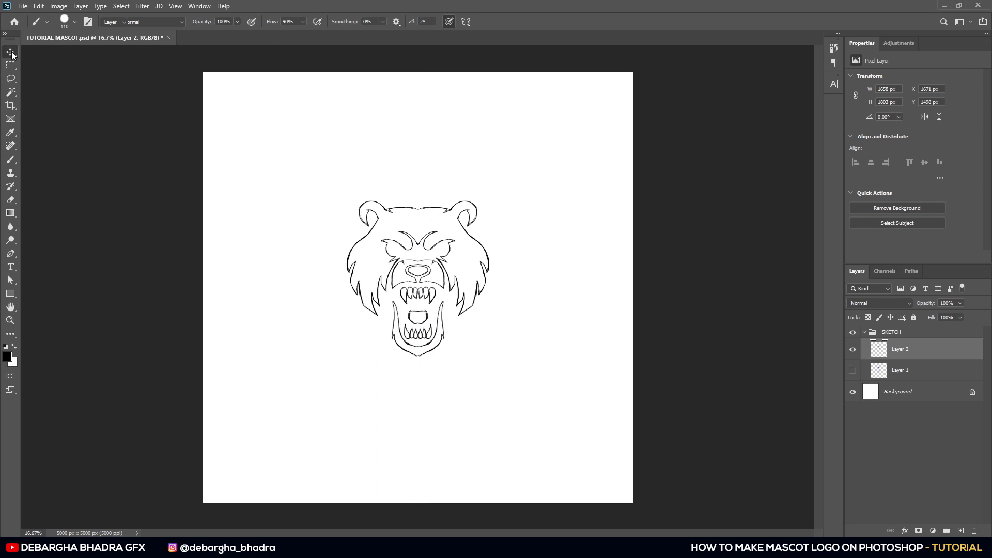
Add a vertical guide at 50% of the canvas width
click(176, 7)
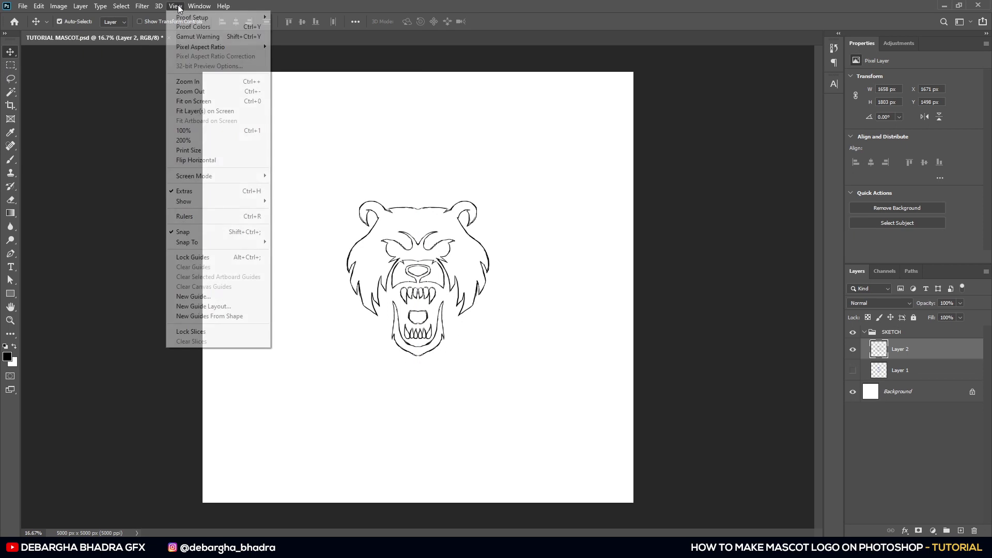
click(199, 297)
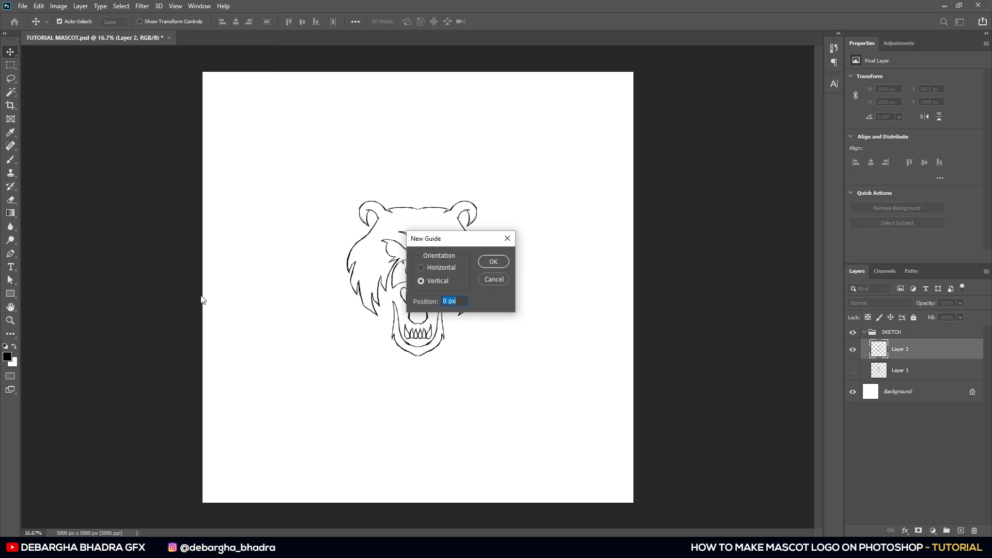
text(50%)
key(Return)
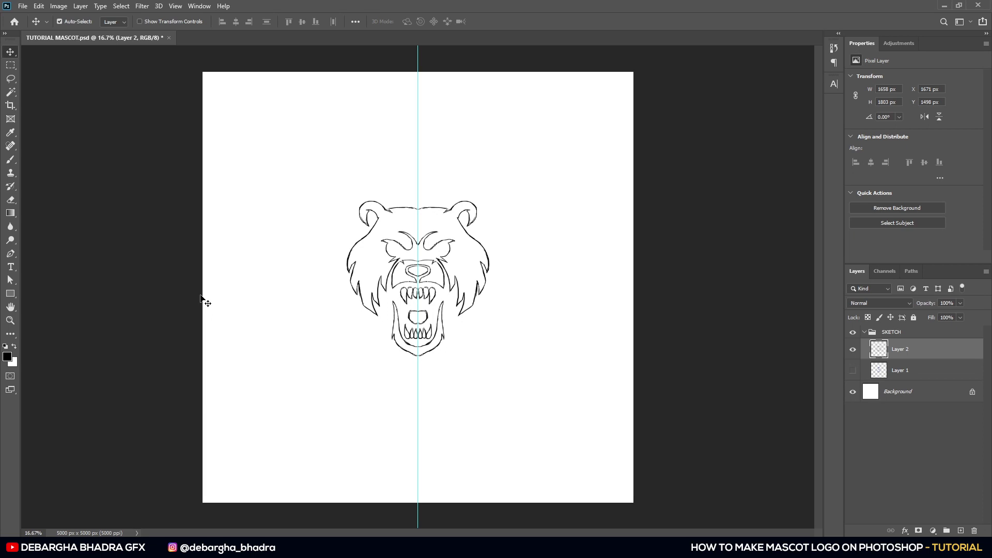
Collapse the SKETCH group and add a new layer above it for tracing with the Pen tool
click(10, 254)
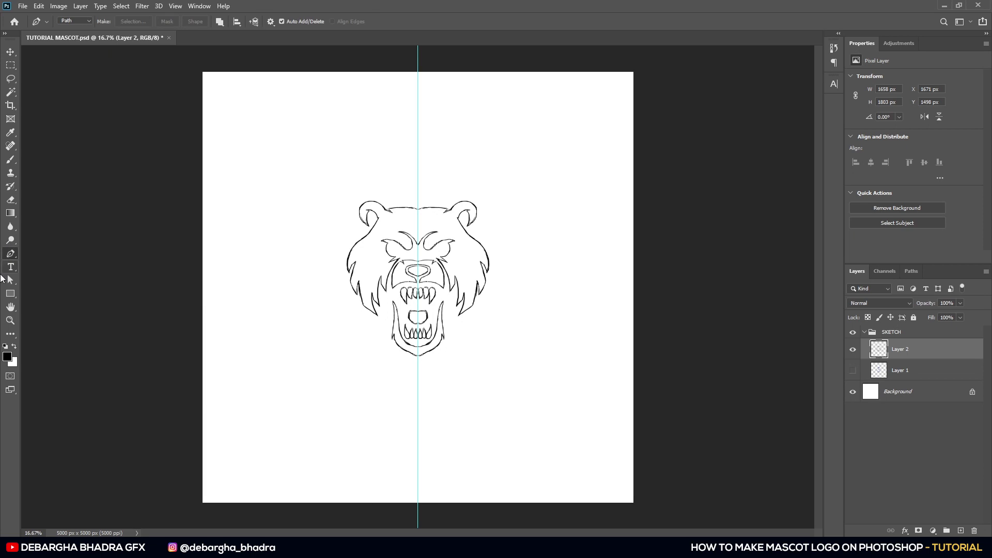
click(864, 332)
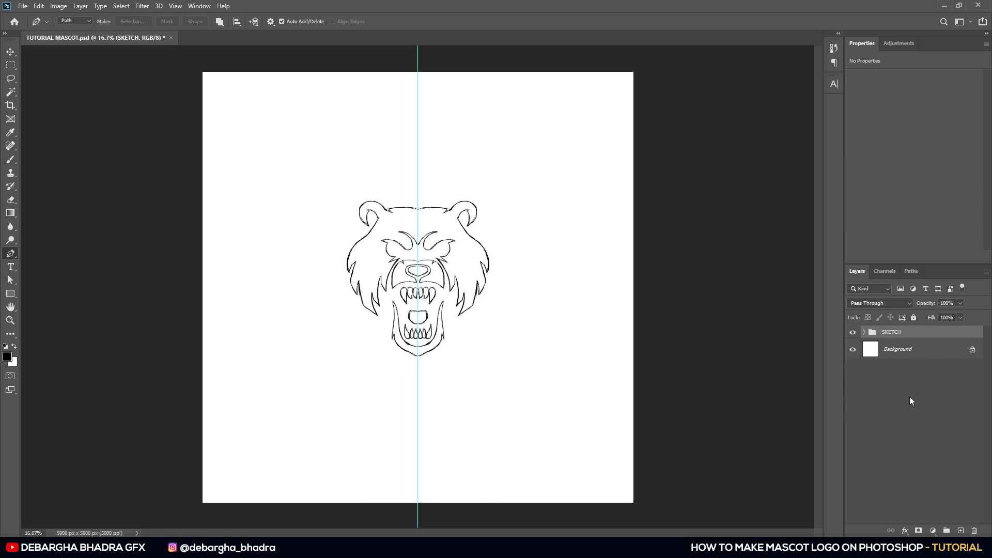
click(961, 531)
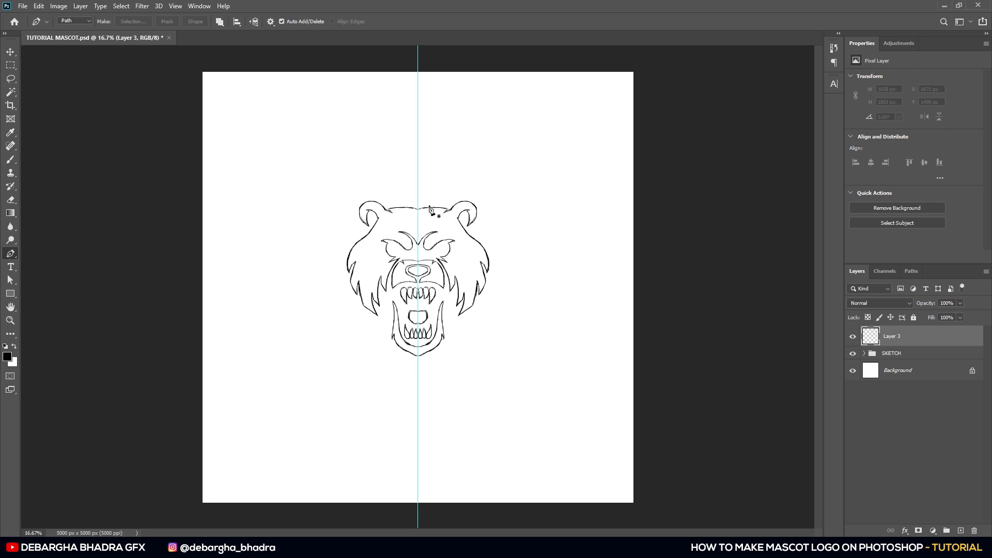
Start a pen path at the head's top on the centre guide and trace the right half to the base of the ear
scroll(428, 208, up, 4)
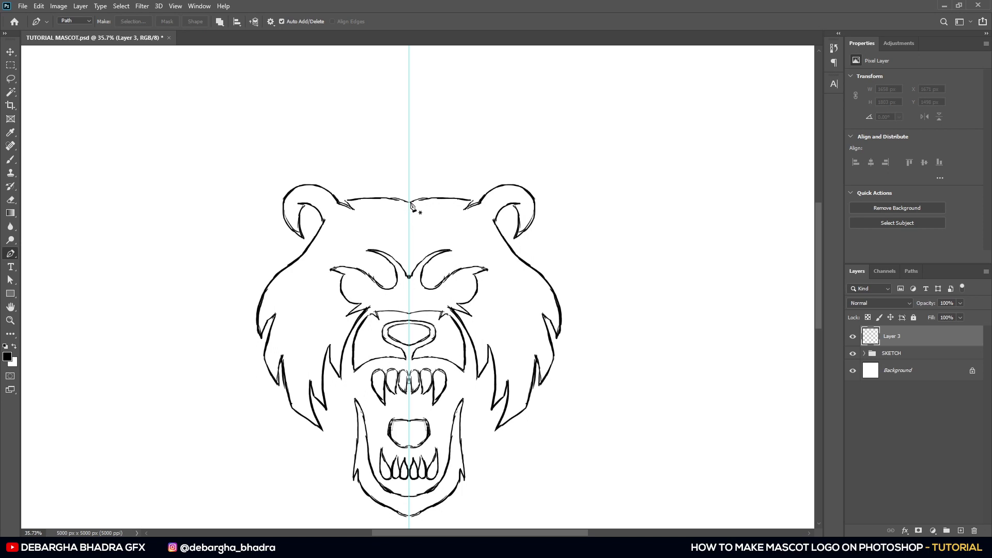
click(409, 202)
scroll(472, 204, up, 3)
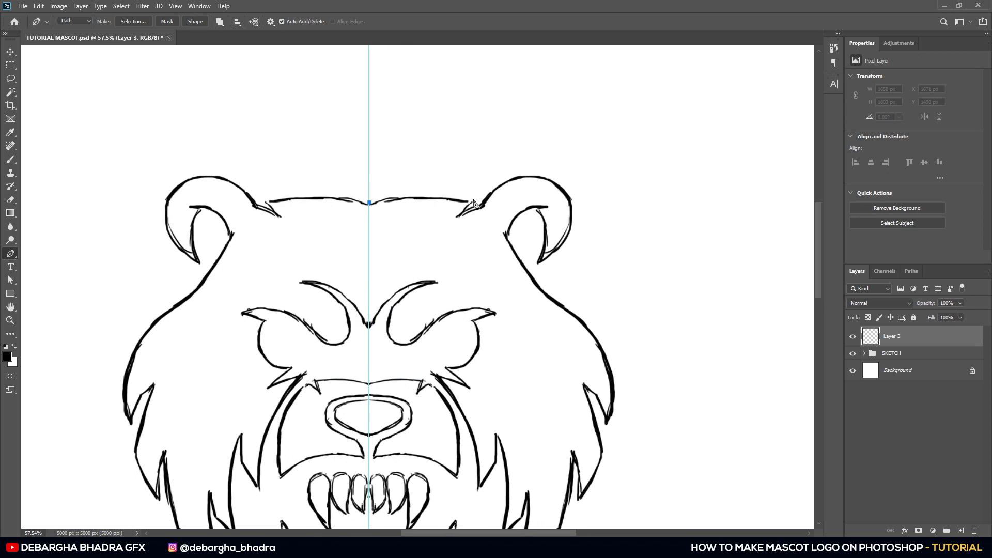
click(475, 200)
drag(476, 203, 530, 220)
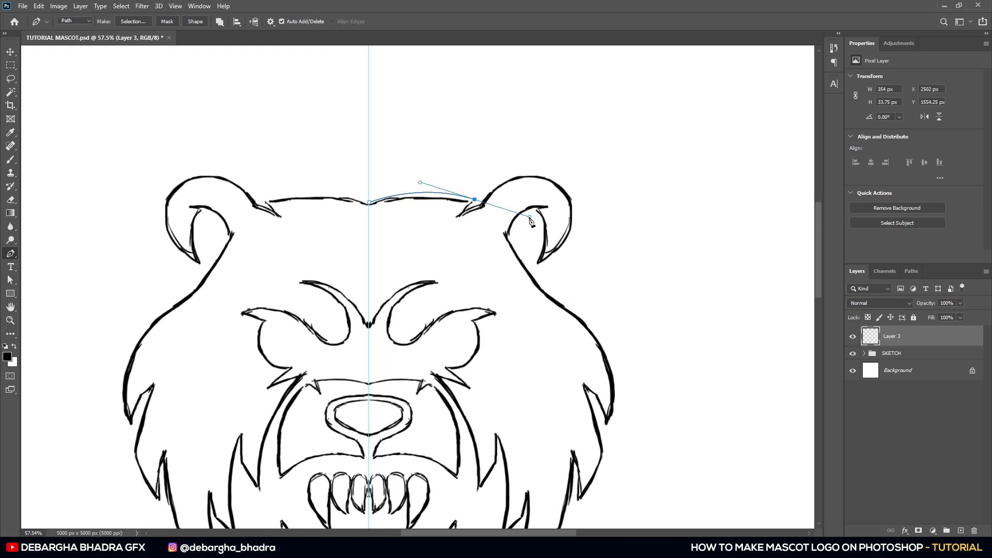
click(457, 216)
key(ctrl+z)
alt+click(475, 200)
drag(457, 216, 449, 226)
alt+click(456, 216)
click(484, 206)
Continue the pen path around the right ear's outer curve to its lower pointed tip, with corner anchors where the direction changes
drag(538, 263, 471, 409)
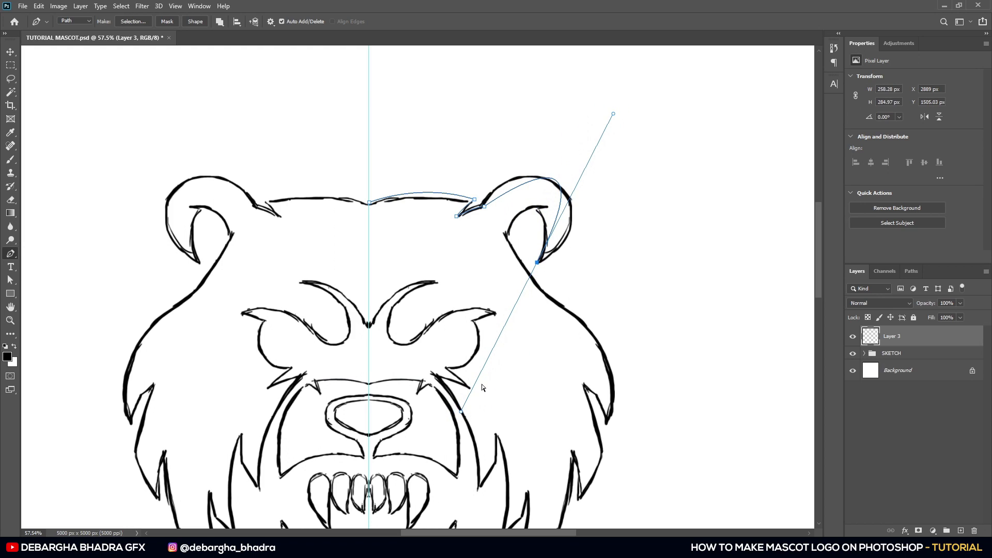
key(ctrl+z)
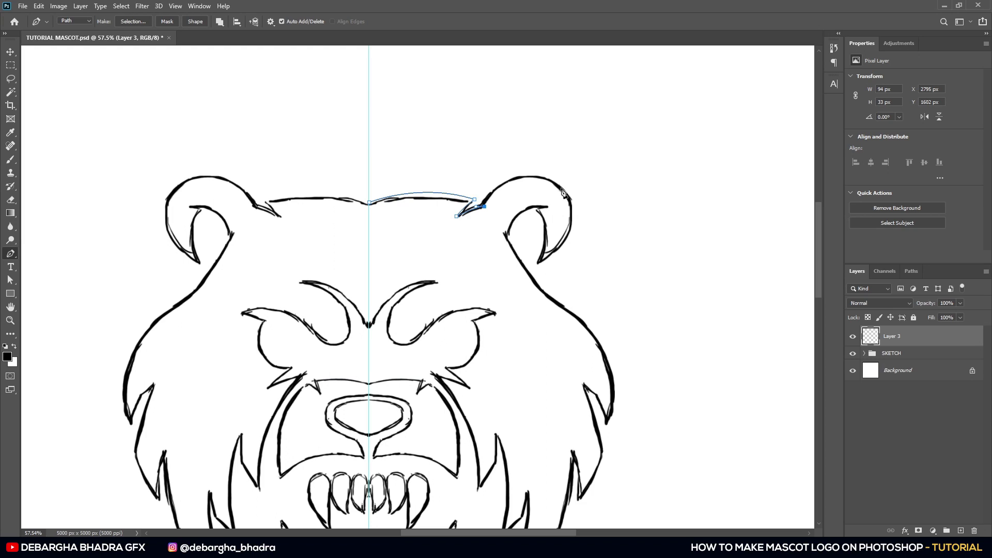
drag(562, 188, 578, 193)
drag(593, 212, 617, 222)
drag(616, 224, 617, 223)
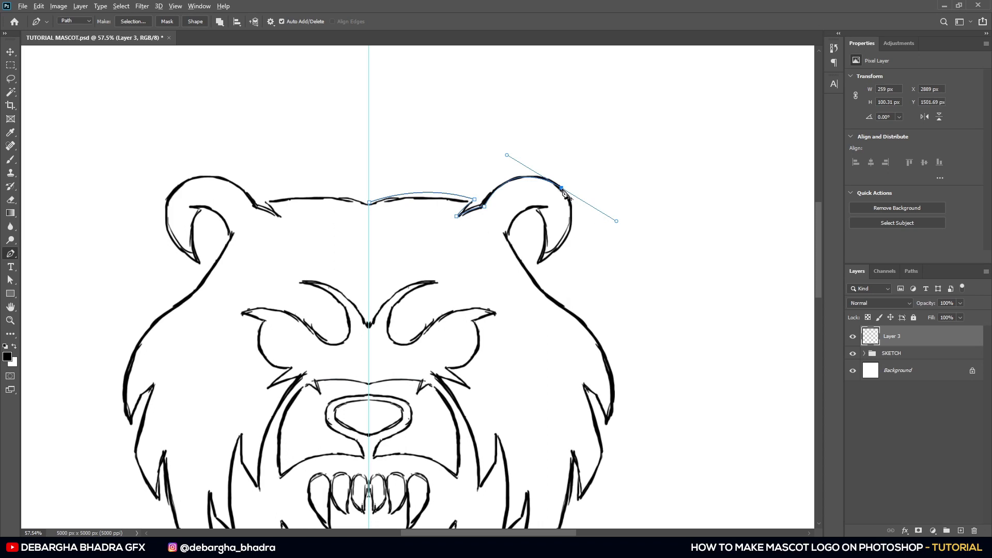
click(563, 190)
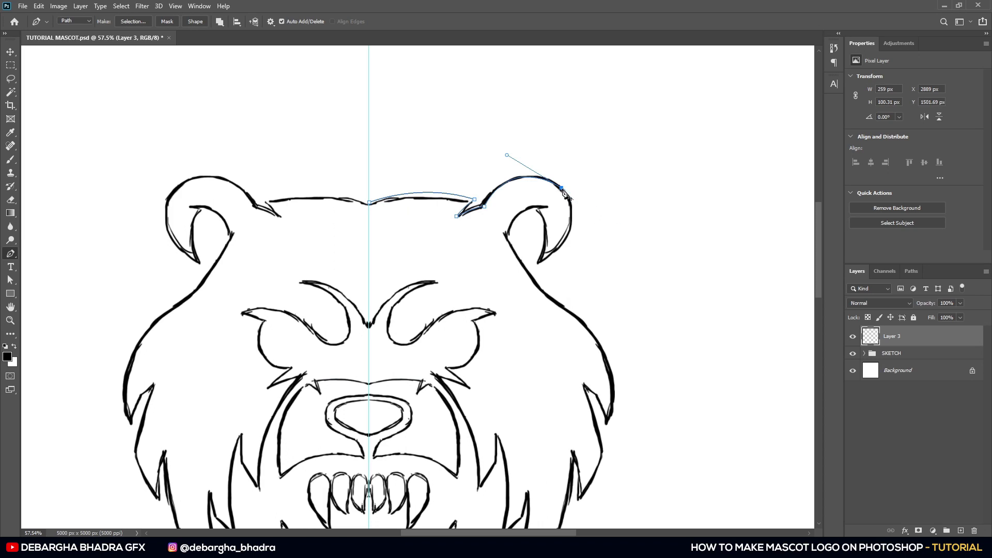
drag(538, 262, 477, 298)
click(539, 263)
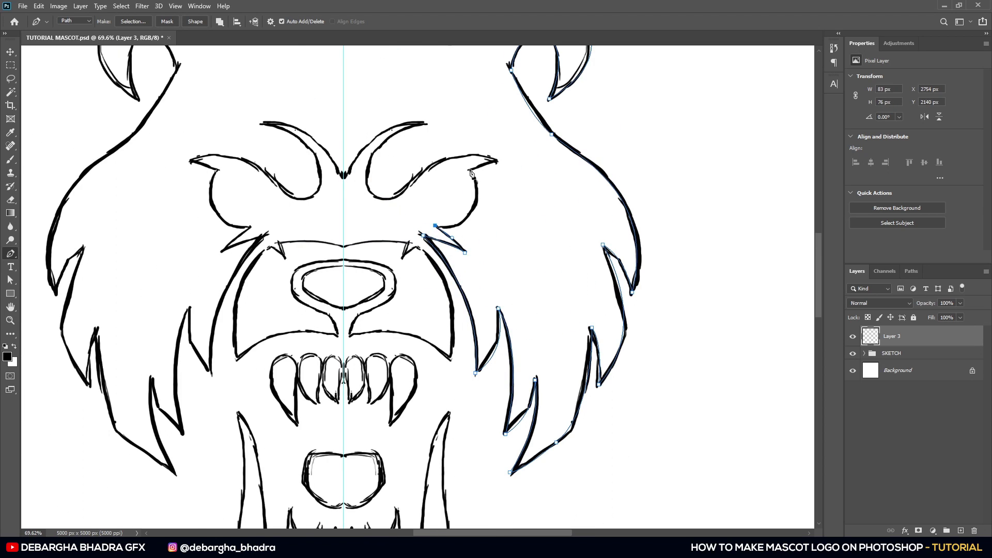
Trace the right eye's upper contour and the brow, ending with a corner anchor on the centre guide between the brows
click(497, 160)
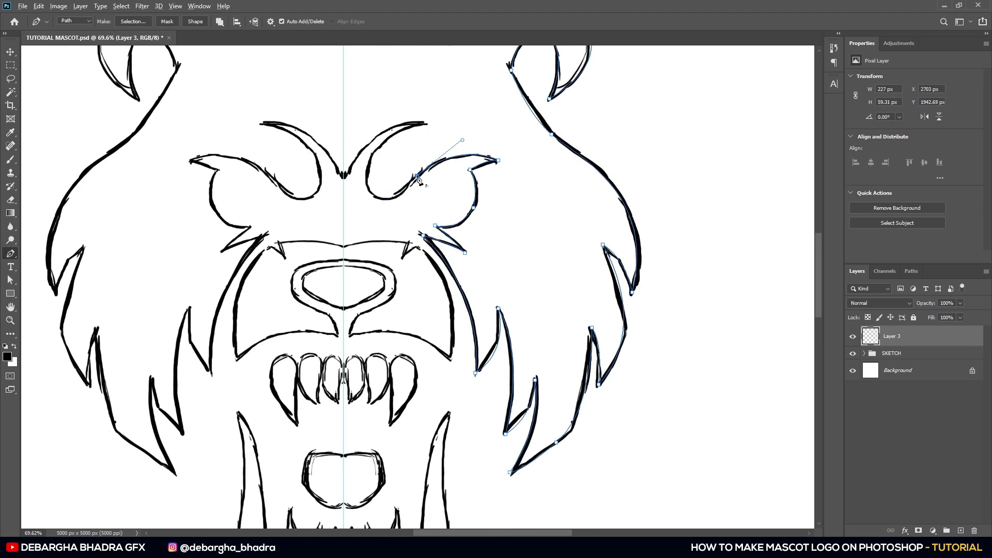
click(429, 124)
click(343, 178)
drag(344, 178, 311, 246)
alt+click(344, 178)
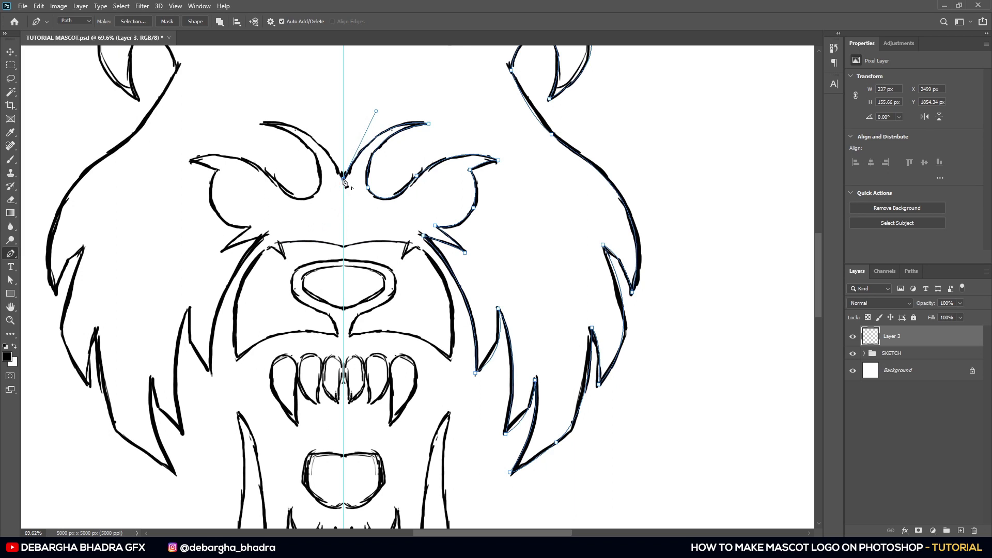
Close the half-face path with a straight segment along the centre guide from between the brows to the starting anchor
scroll(428, 208, down, 2)
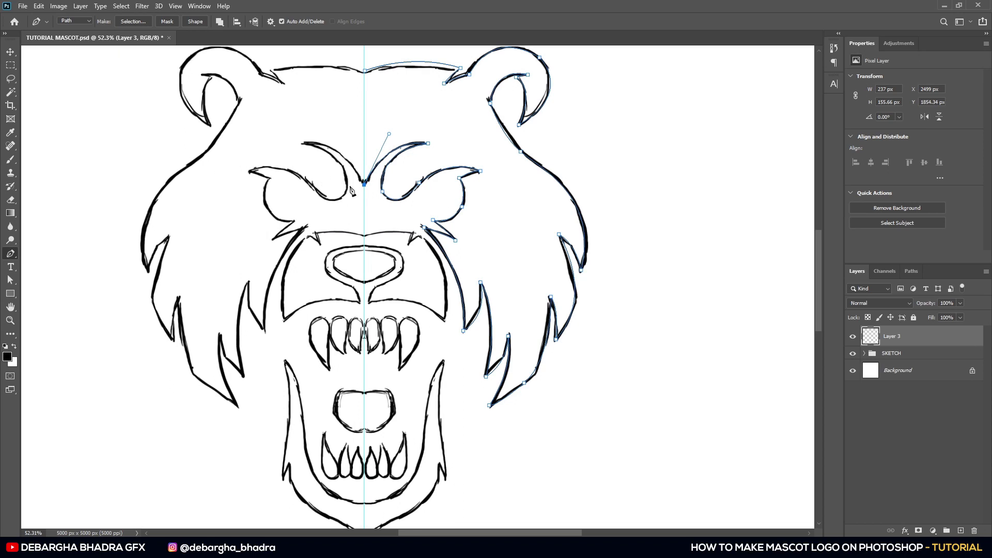
click(365, 70)
click(365, 185)
click(365, 72)
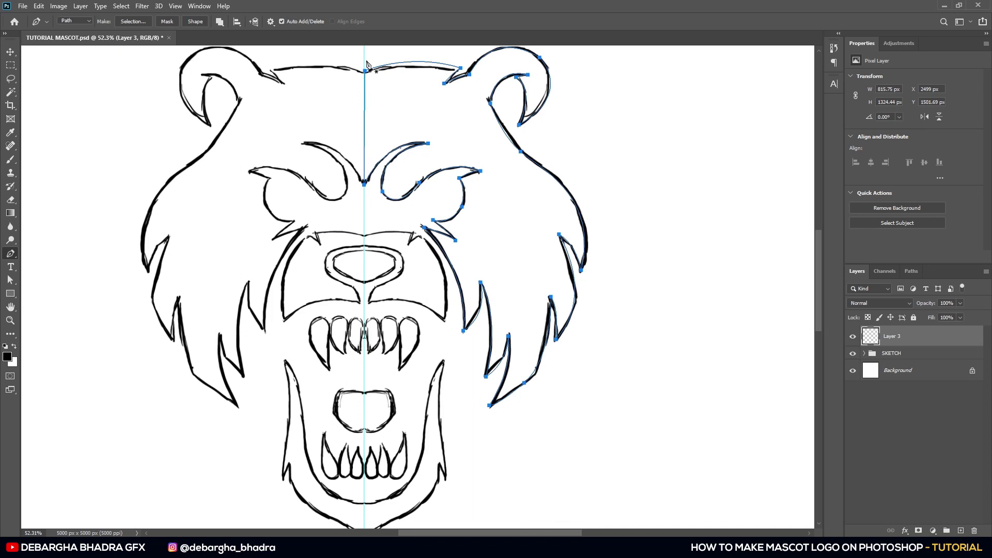
Move the half-face path's starting anchor onto the centre guide at the dip of the sketched head top
click(10, 281)
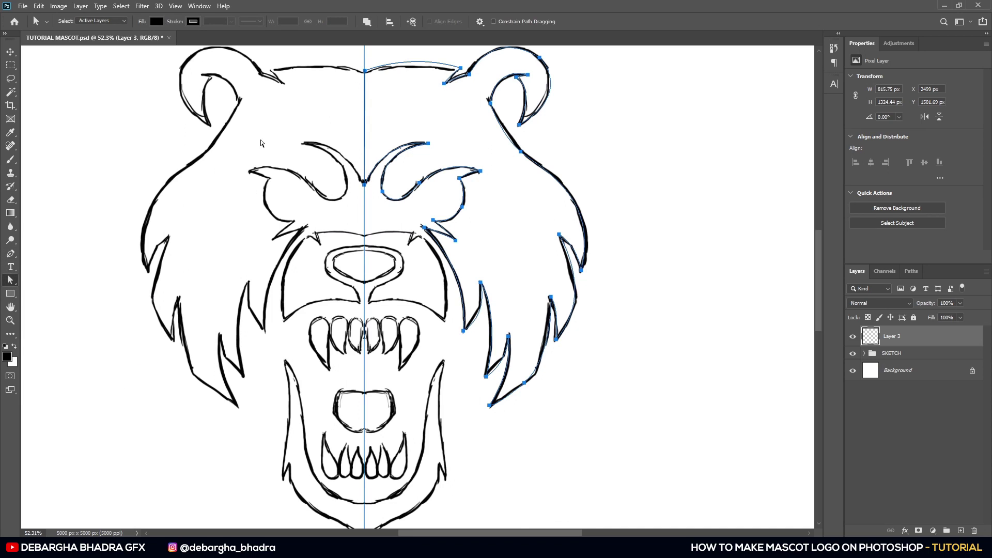
click(11, 52)
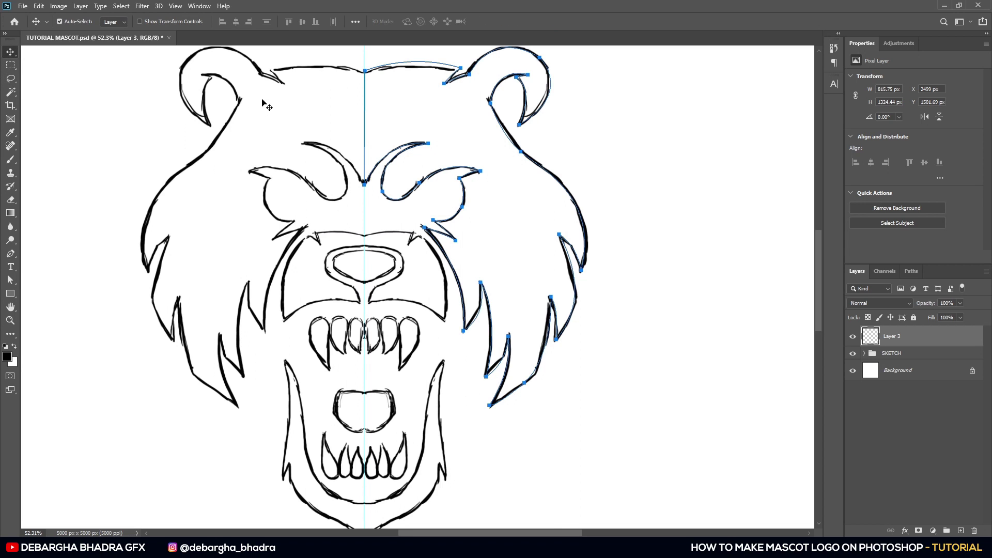
scroll(351, 78, up, 5)
scroll(375, 148, up, 2)
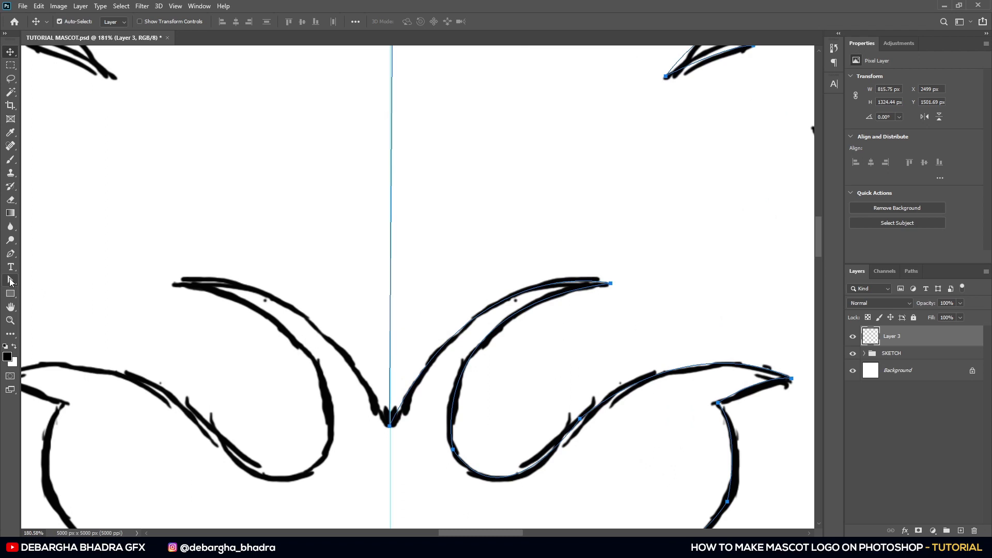
click(11, 281)
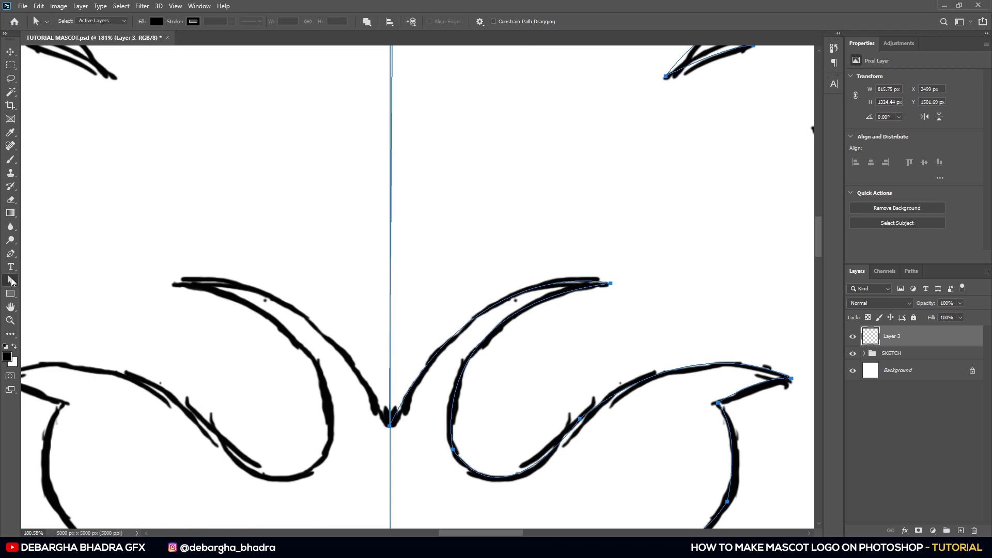
drag(206, 149, 199, 302)
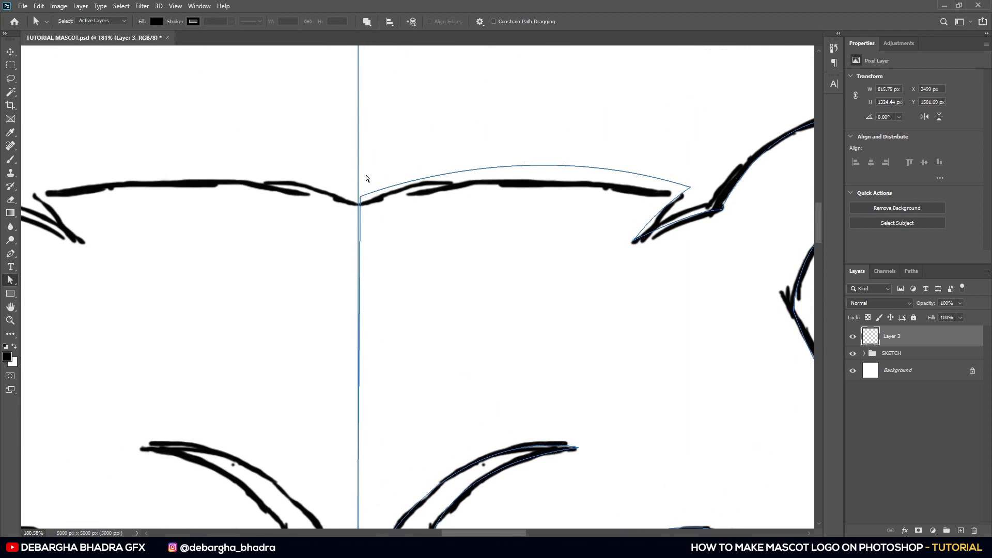
click(360, 201)
scroll(360, 201, up, 3)
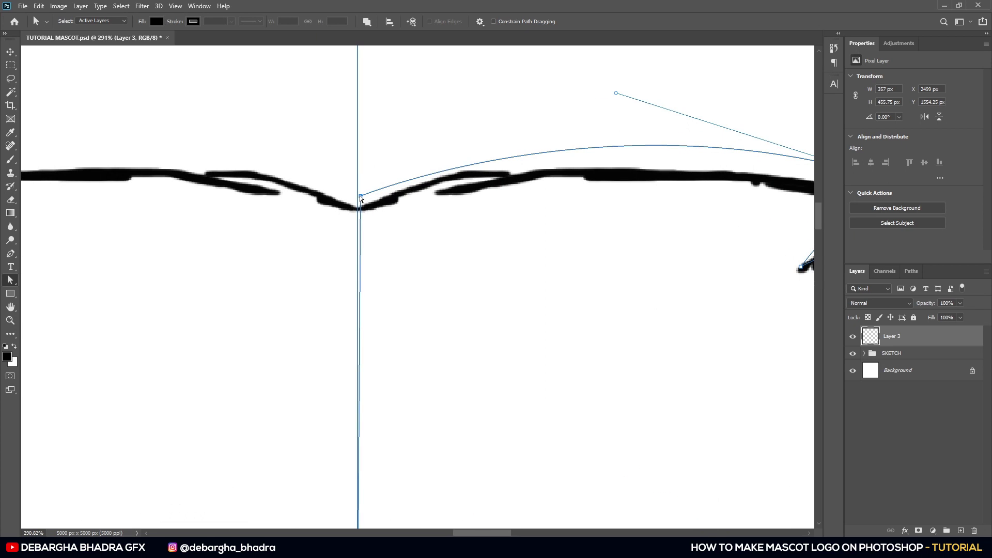
drag(357, 205, 359, 211)
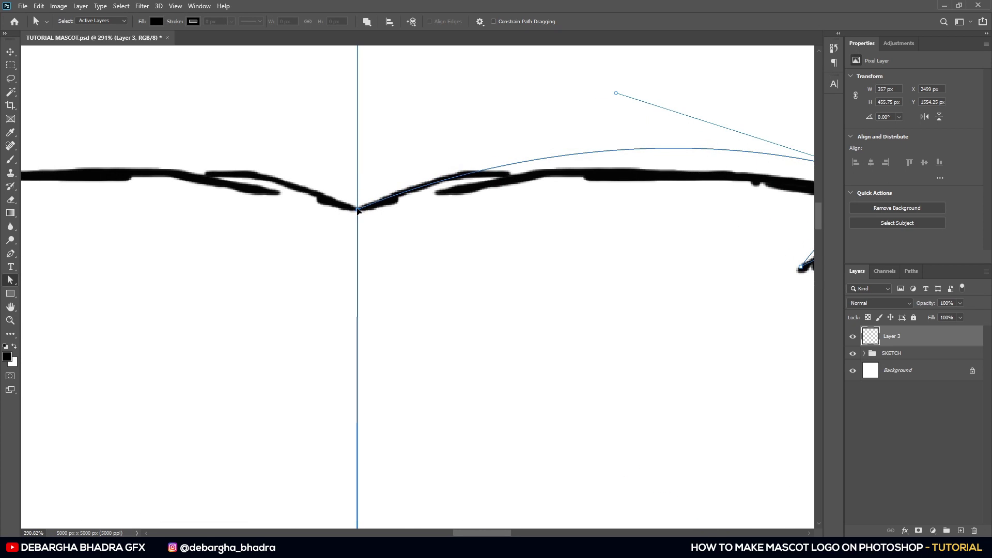
scroll(359, 343, down, 5)
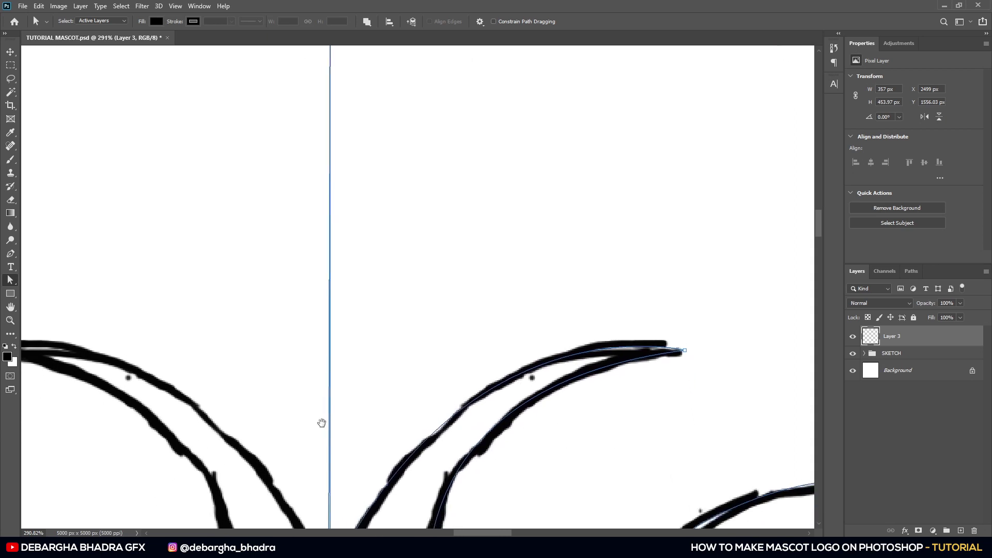
Align the path's corner anchor between the brows exactly with the centre guide and deselect the path
drag(324, 421, 333, 281)
click(339, 413)
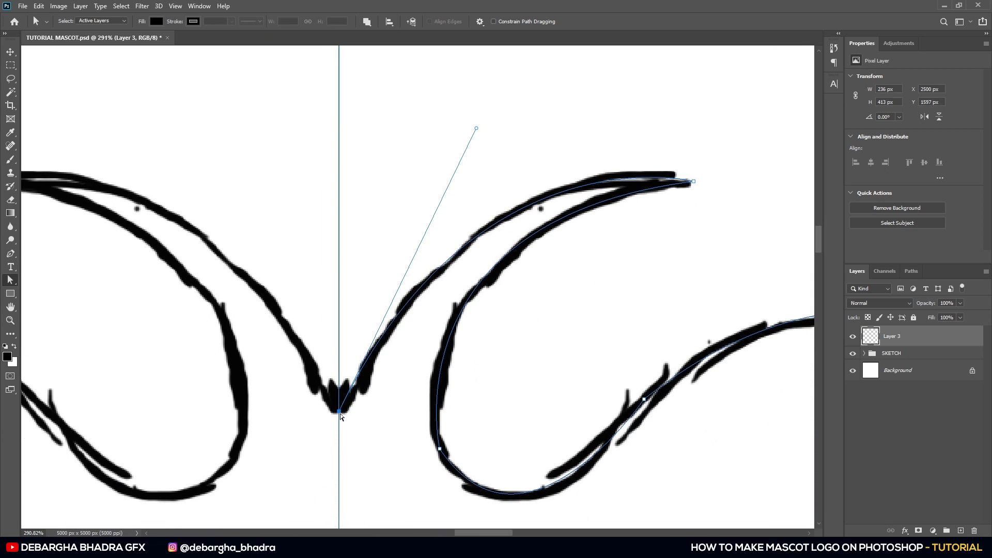
click(391, 254)
scroll(391, 250, down, 3)
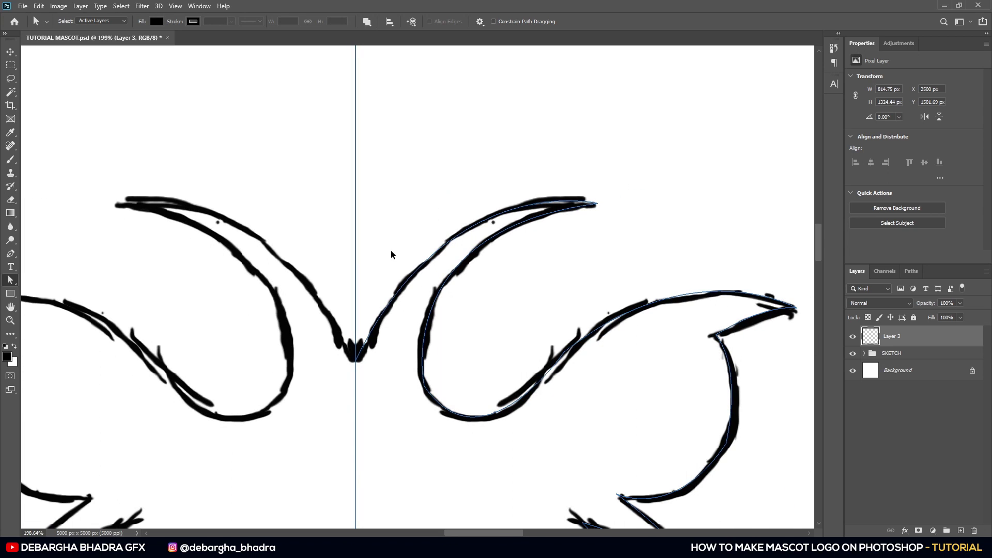
scroll(391, 251, down, 2)
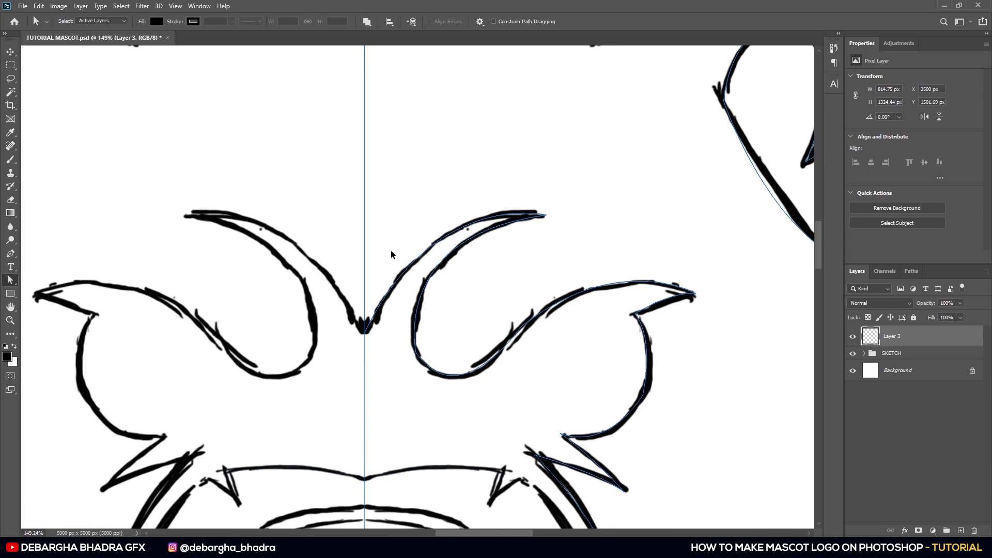
scroll(390, 253, down, 2)
scroll(391, 254, down, 2)
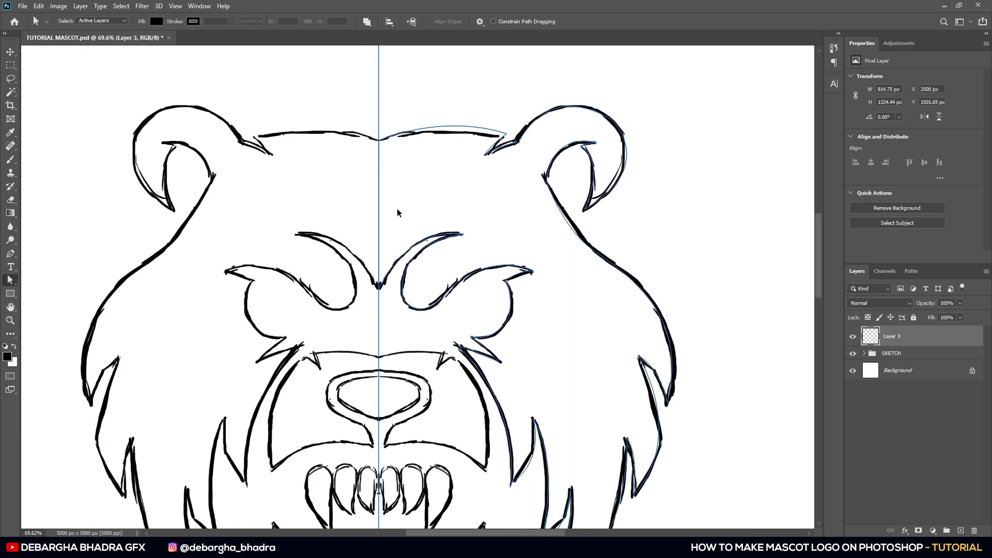
scroll(398, 210, down, 1)
scroll(399, 210, down, 1)
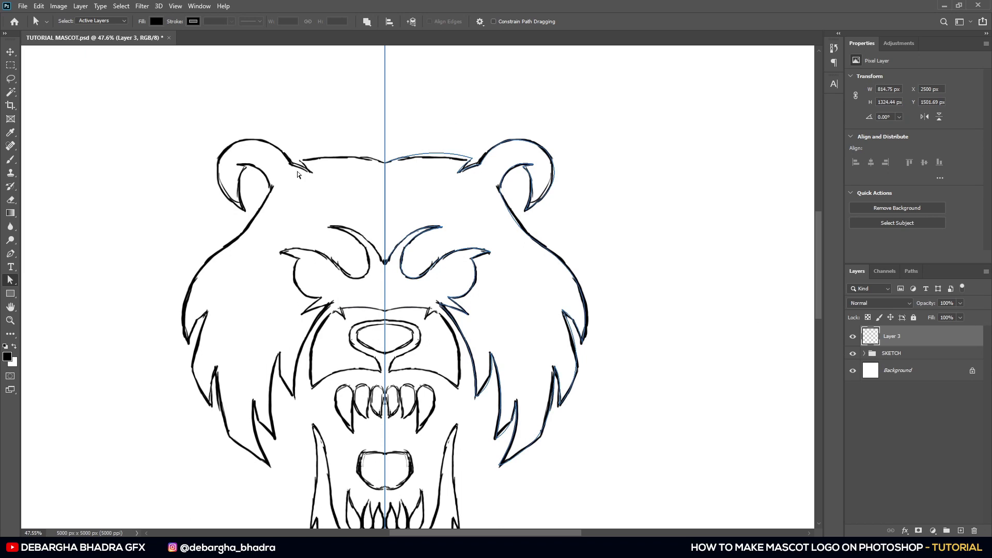
Hide the SKETCH group to check the traced half-face outline on its own, and show the group again
click(9, 256)
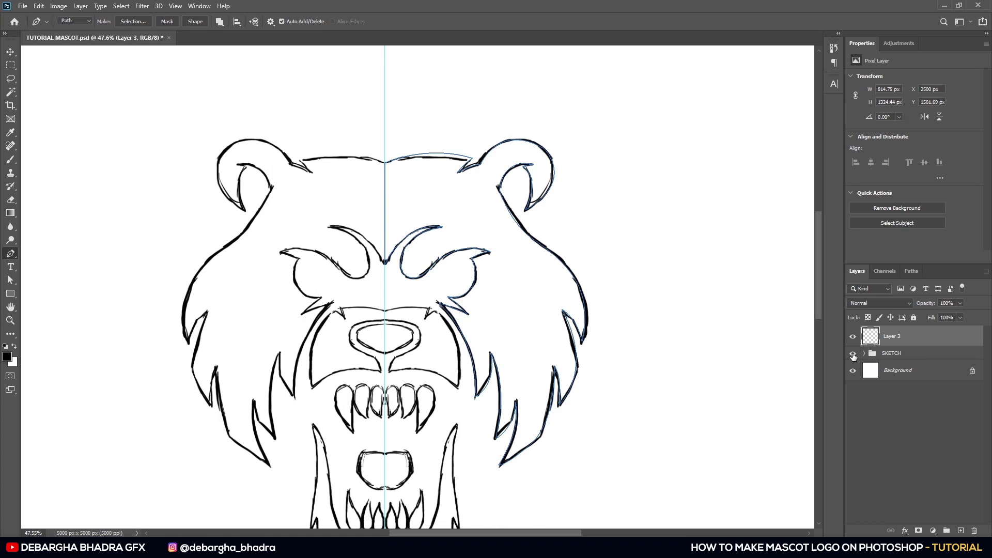
click(853, 354)
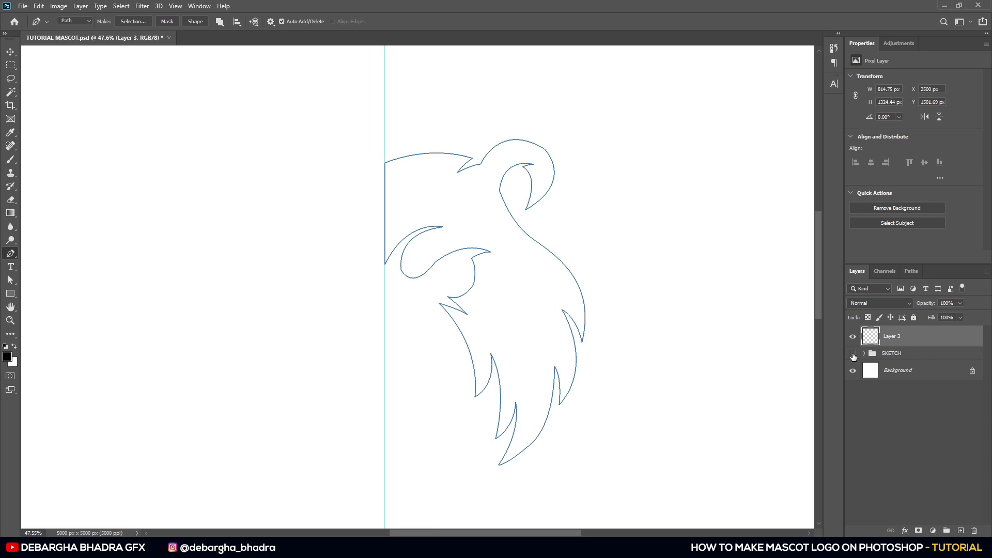
click(853, 353)
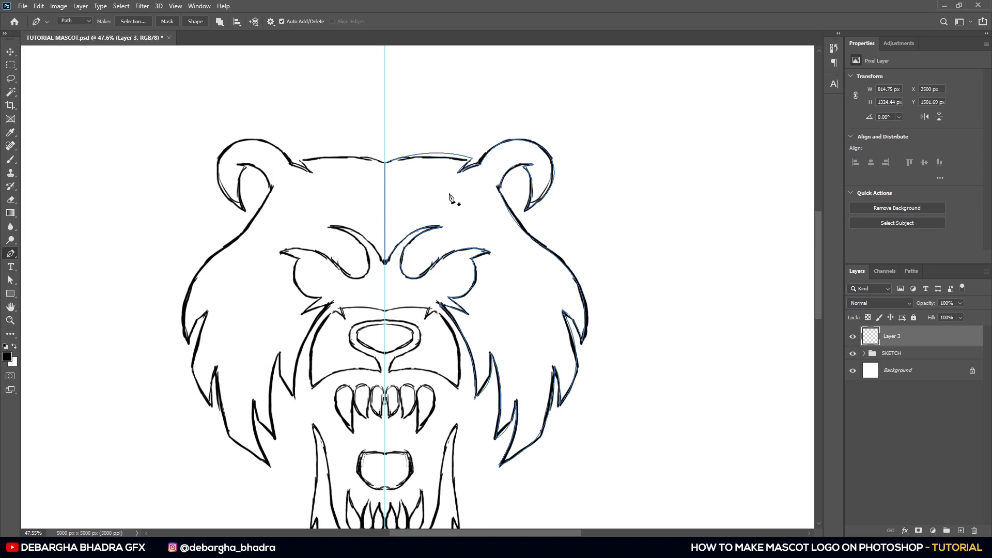
Turn the half-face path into a vector mask on Layer 3 and add a new layer above it
right_click(562, 197)
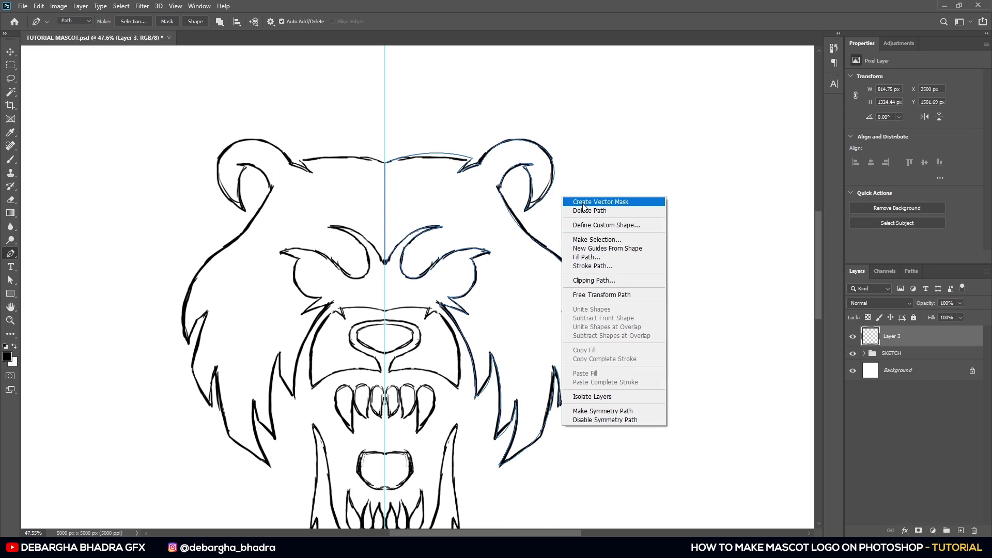
click(583, 206)
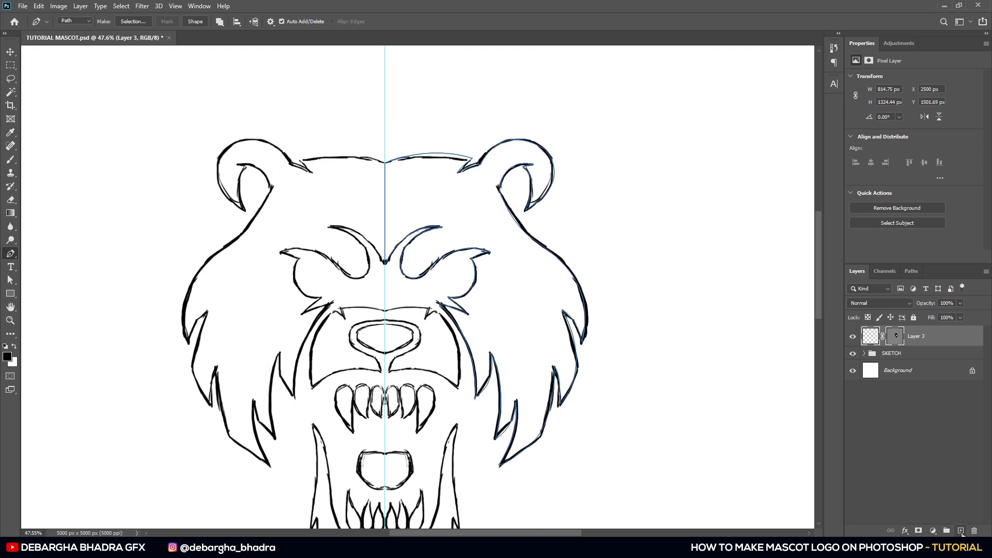
click(962, 532)
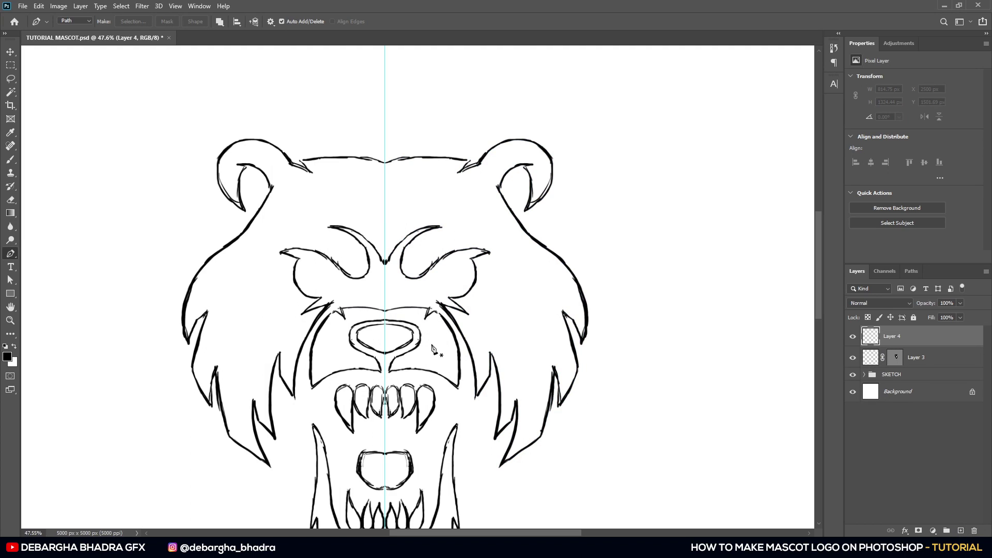
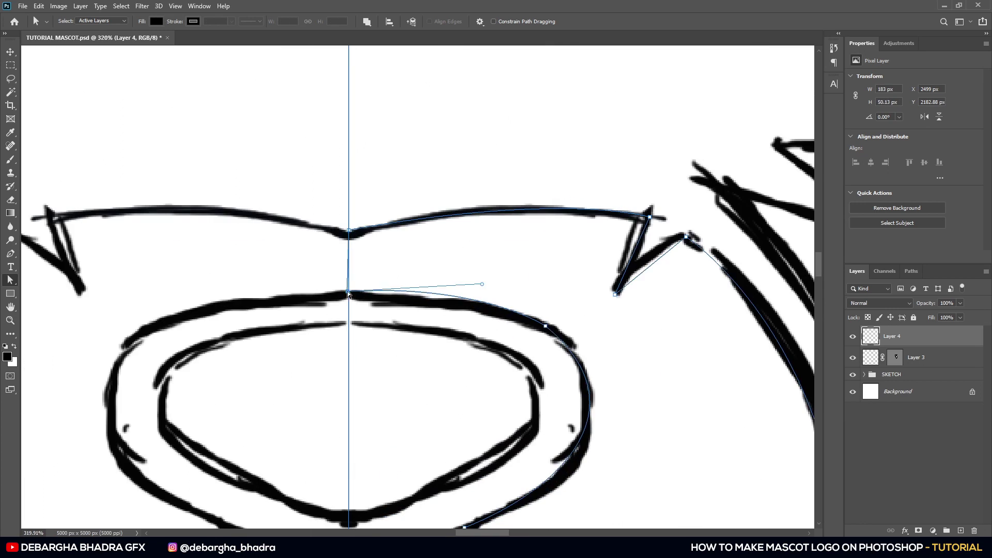
Complete the right-half muzzle and lower jaw path on Layer 4, aligned with the centre guide, and turn it into a vector mask
click(501, 335)
scroll(491, 324, down, 2)
click(467, 359)
click(434, 377)
click(407, 386)
scroll(409, 348, down, 1)
drag(486, 286, 499, 224)
scroll(554, 222, down, 2)
scroll(408, 344, up, 4)
key(ctrl)
scroll(405, 365, down, 5)
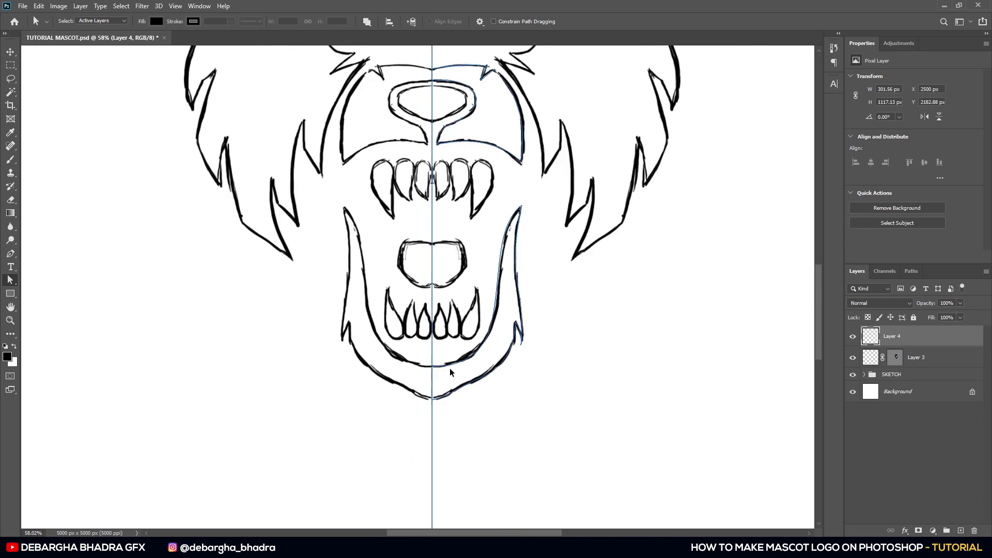
right_click(642, 127)
click(654, 128)
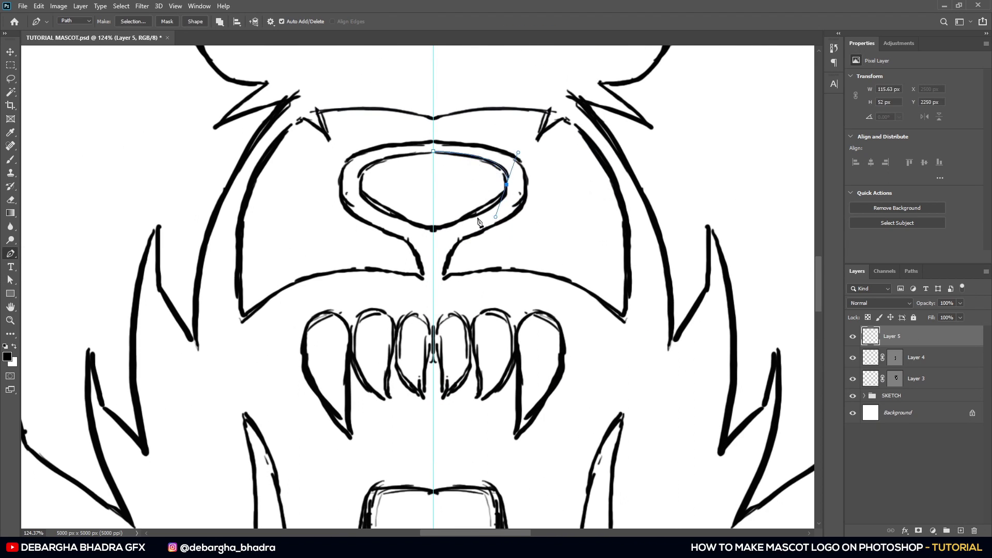
Finish tracing the right half of the inner nose shape on Layer 5 and turn the path into a vector mask
click(434, 225)
scroll(85, 283, up, 3)
scroll(418, 289, down, 5)
ctrl+click(919, 531)
key(b)
Add a new layer and trace the two upper teeth nearest the centre guide on the right half with the Pen tool
click(961, 531)
scroll(448, 290, up, 5)
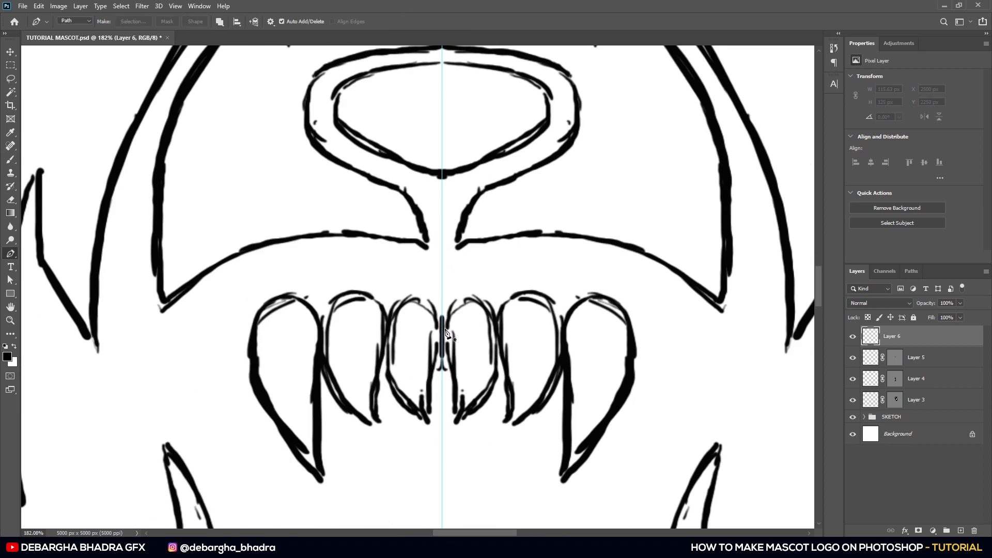
key(p)
click(450, 230)
click(490, 209)
mouse_move(461, 325)
mouse_down()
mouse_move(535, 276)
mouse_move(559, 305)
mouse_up()
click(504, 210)
click(547, 198)
click(511, 328)
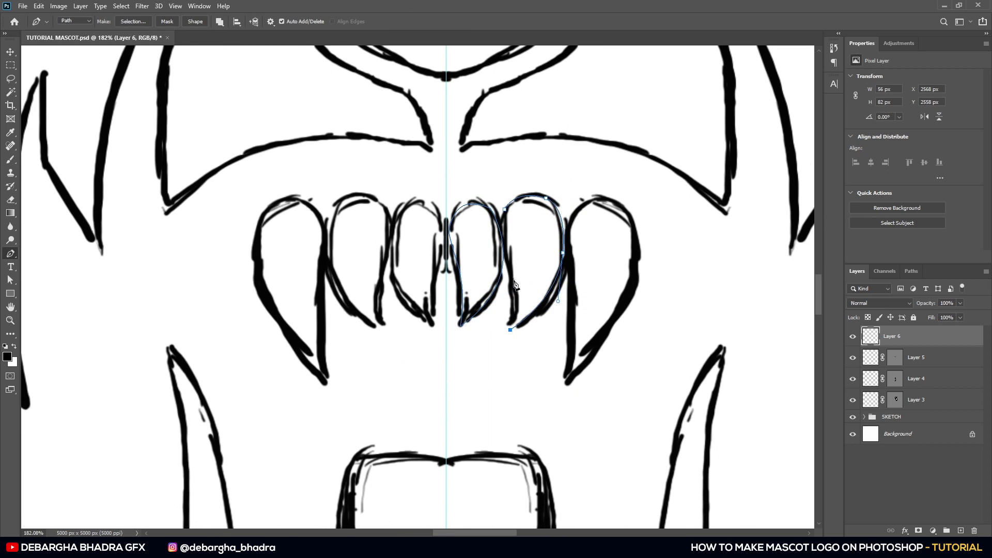
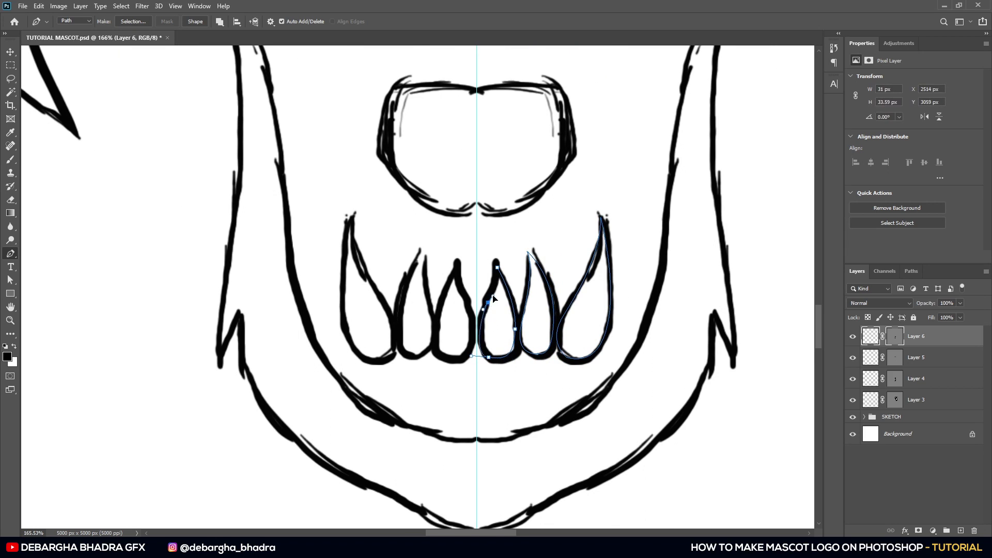
Trace the right half of the tongue on a new layer below Layer 3 and turn the path into a vector mask
scroll(495, 312, up, 5)
click(448, 300)
drag(447, 387, 491, 420)
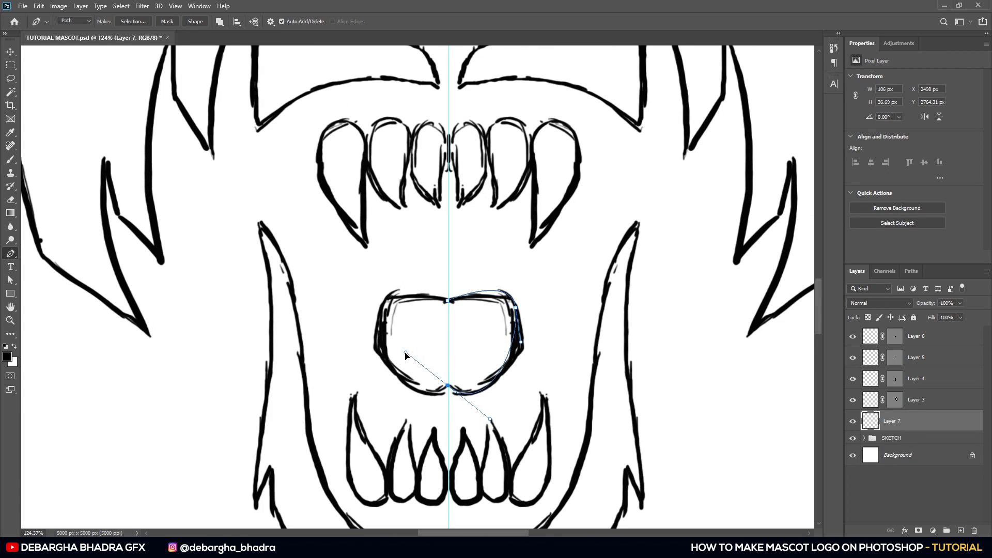
scroll(465, 362, up, 1)
drag(497, 362, 508, 356)
drag(535, 321, 547, 303)
click(11, 254)
Deselect the tongue layer and hide the SKETCH group so only the traced layers remain over the background
key(ctrl+0)
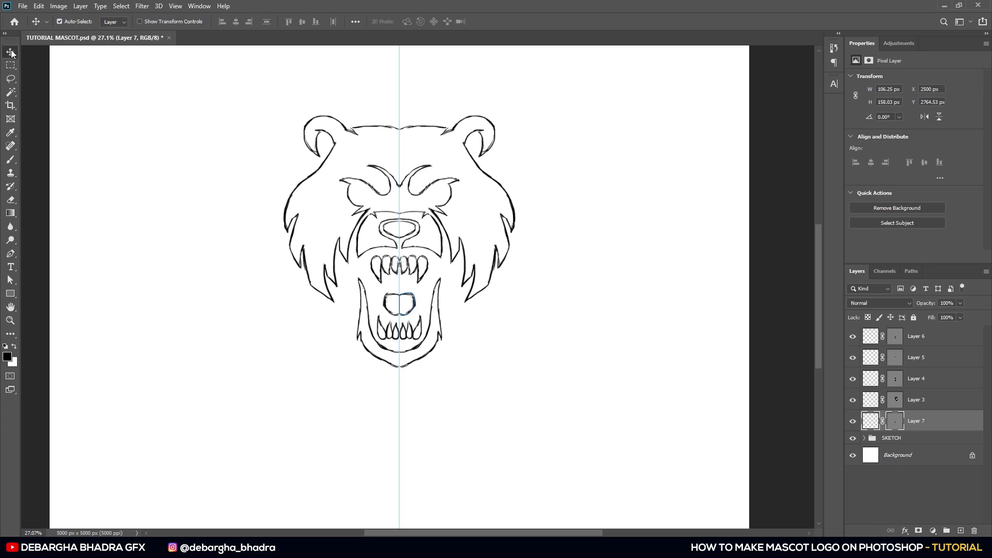
key(Escape)
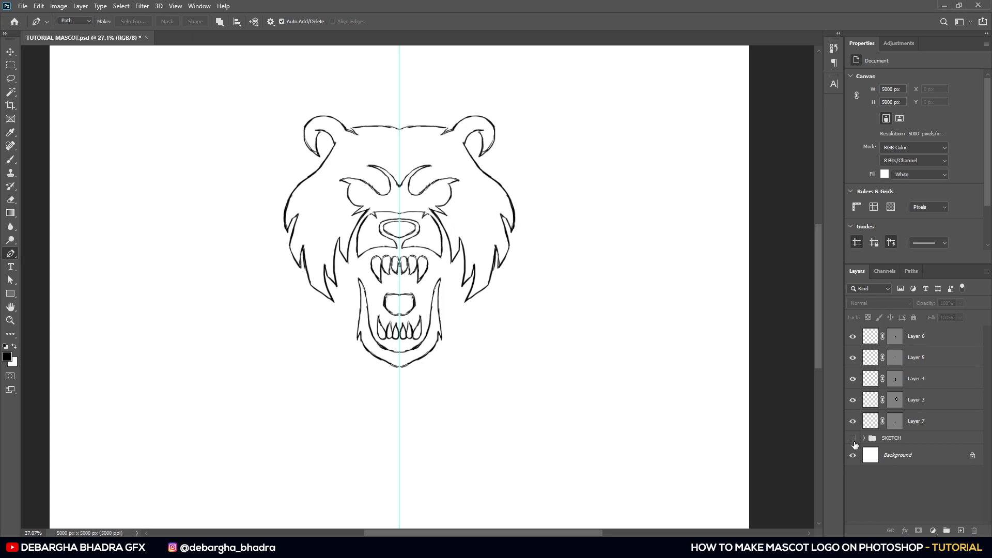
Examine the vector mask paths of Layers 3 to 7 one at a time to check each traced half
click(894, 339)
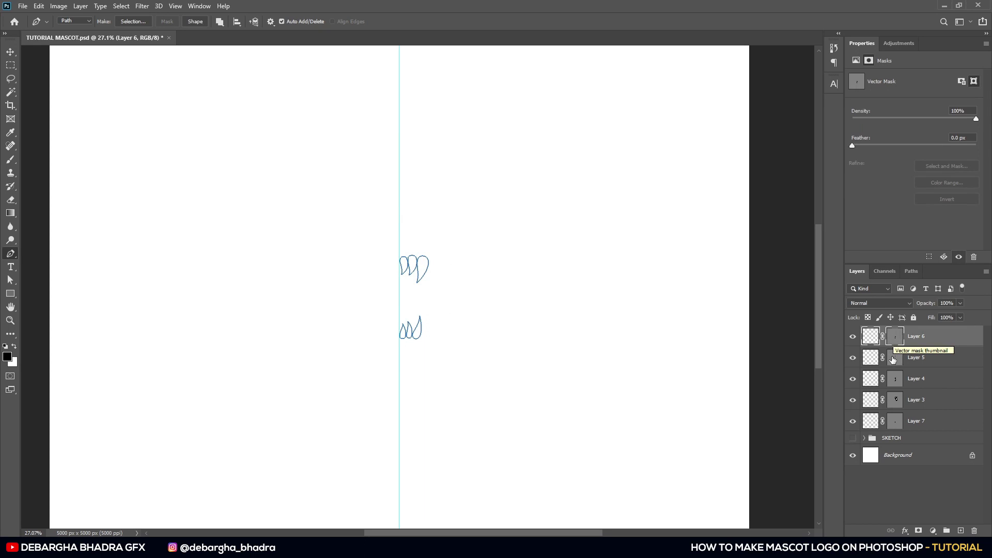
click(894, 359)
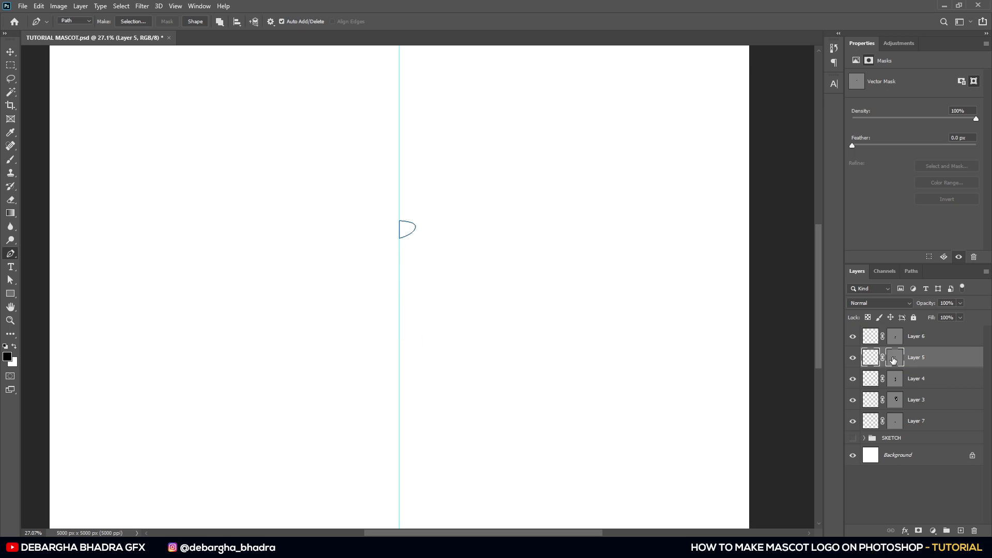
click(892, 387)
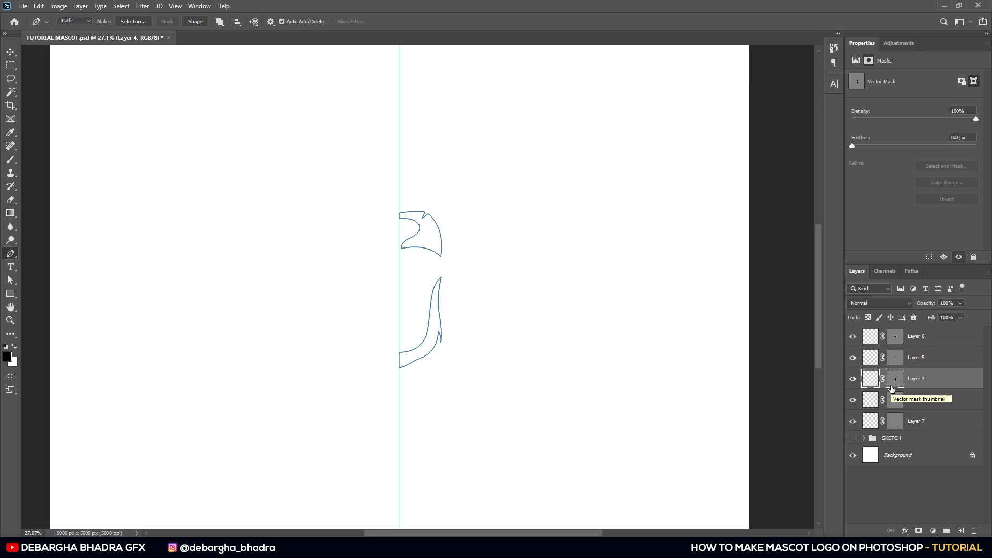
click(890, 399)
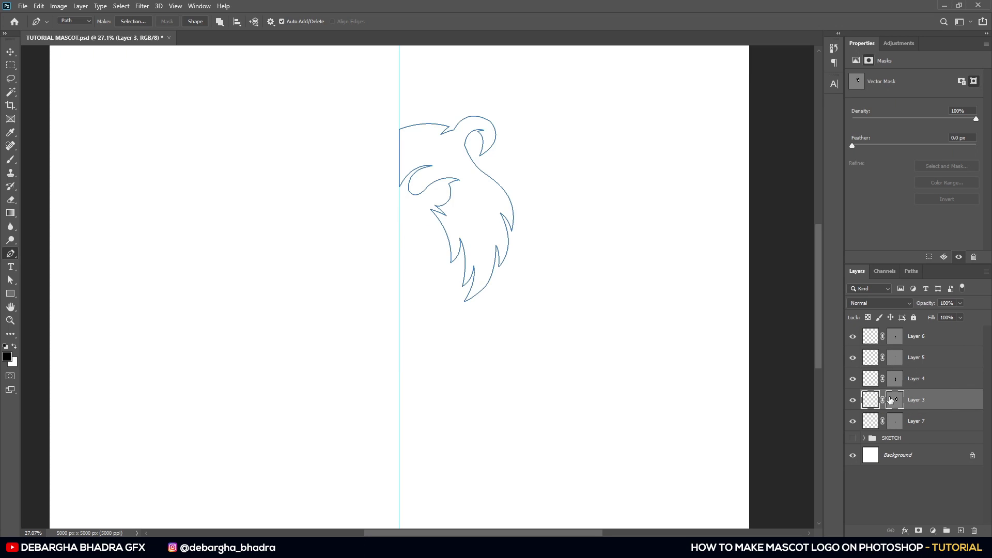
click(896, 422)
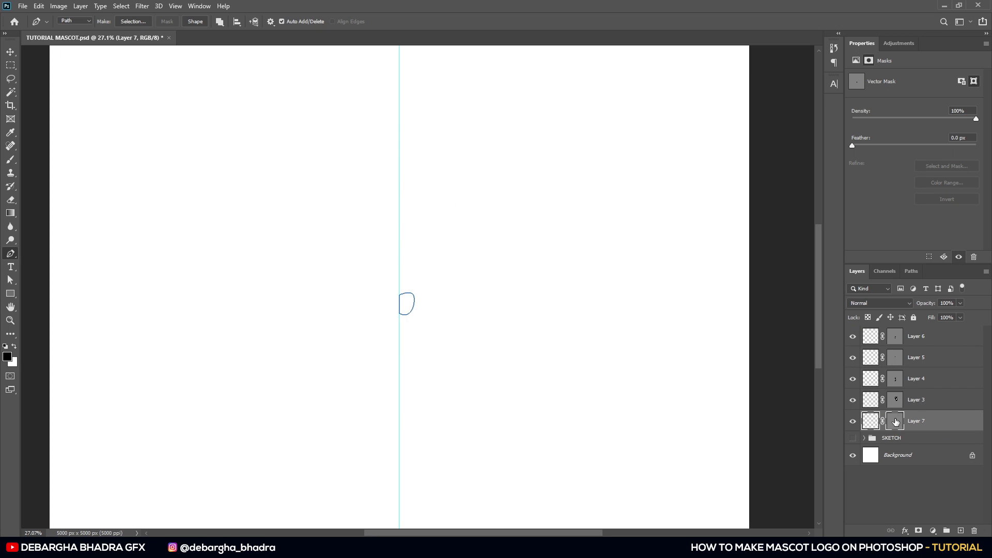
click(898, 397)
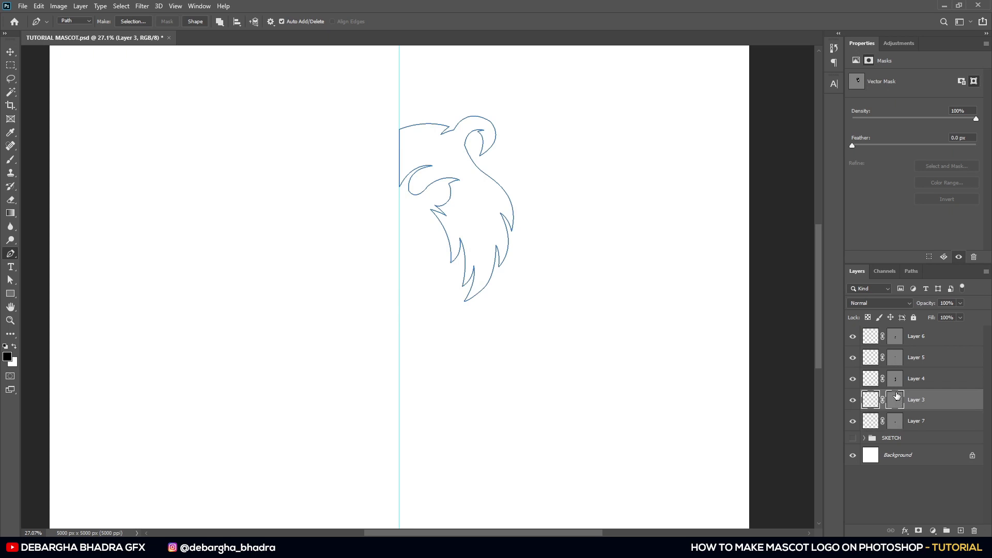
click(900, 385)
click(898, 364)
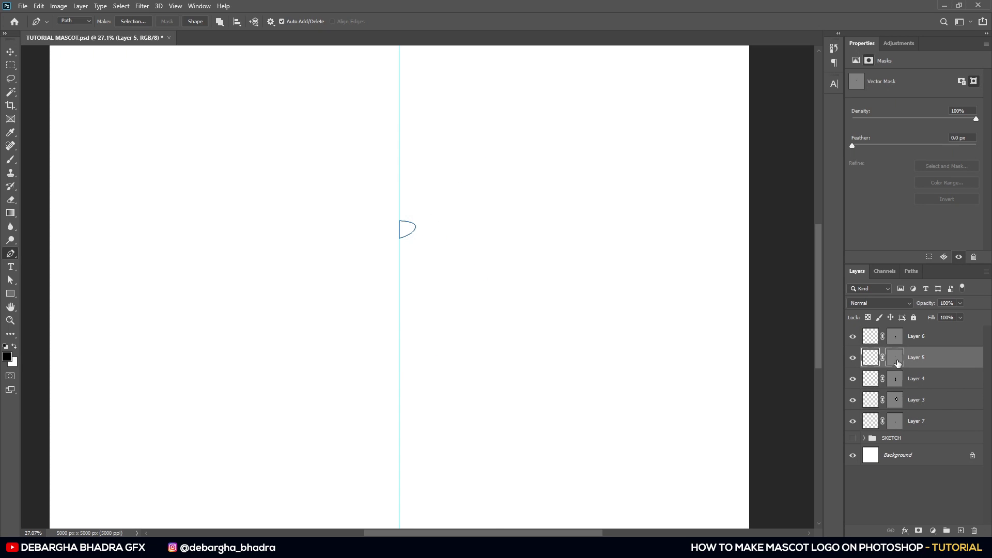
Add a solid colour fill layer in very dark navy blue directly above the SKETCH group as the backdrop
click(902, 335)
click(917, 438)
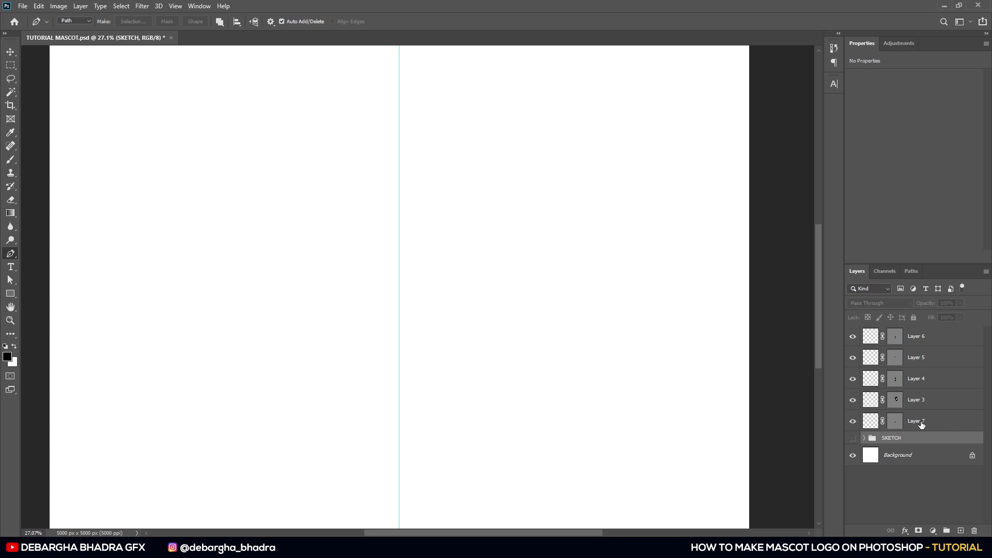
click(936, 531)
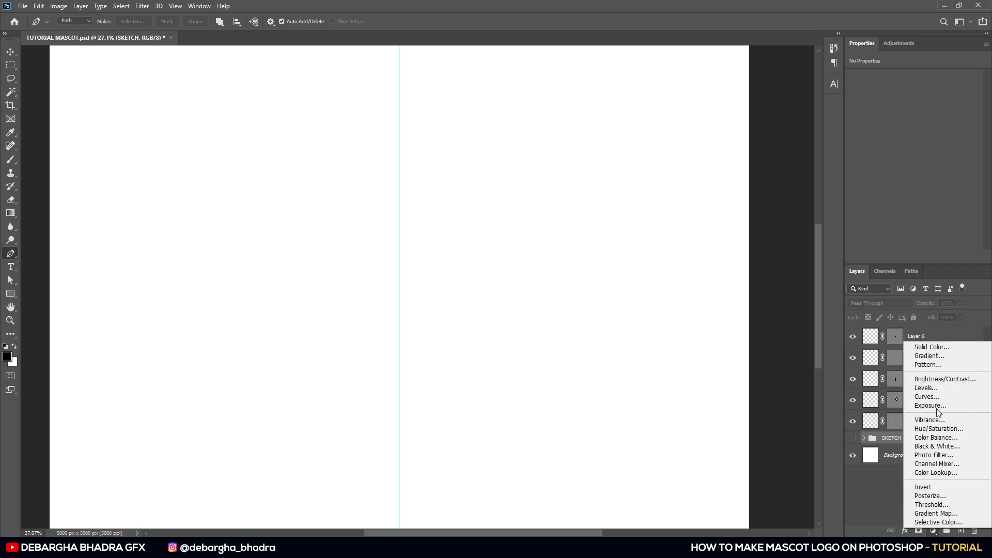
click(943, 345)
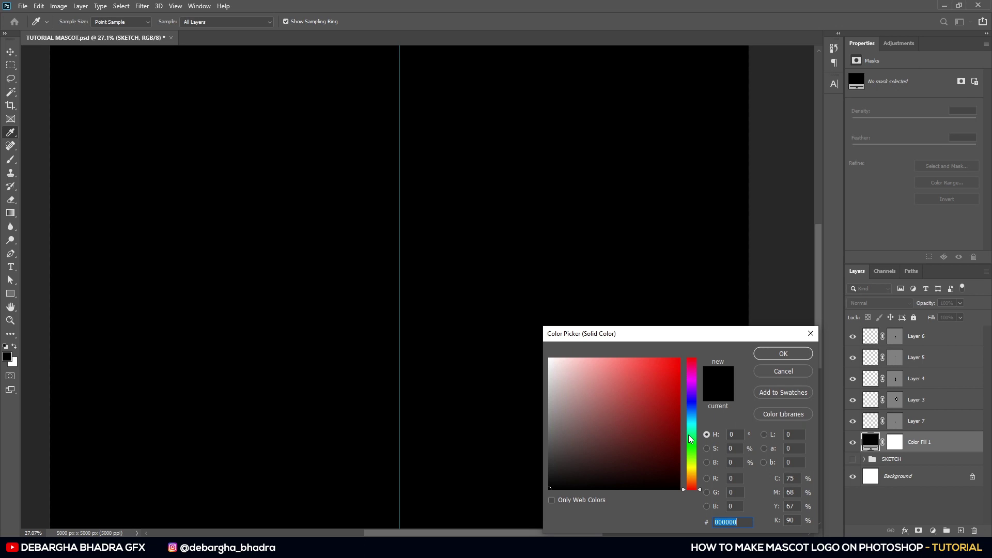
drag(694, 404, 693, 409)
drag(656, 438, 672, 456)
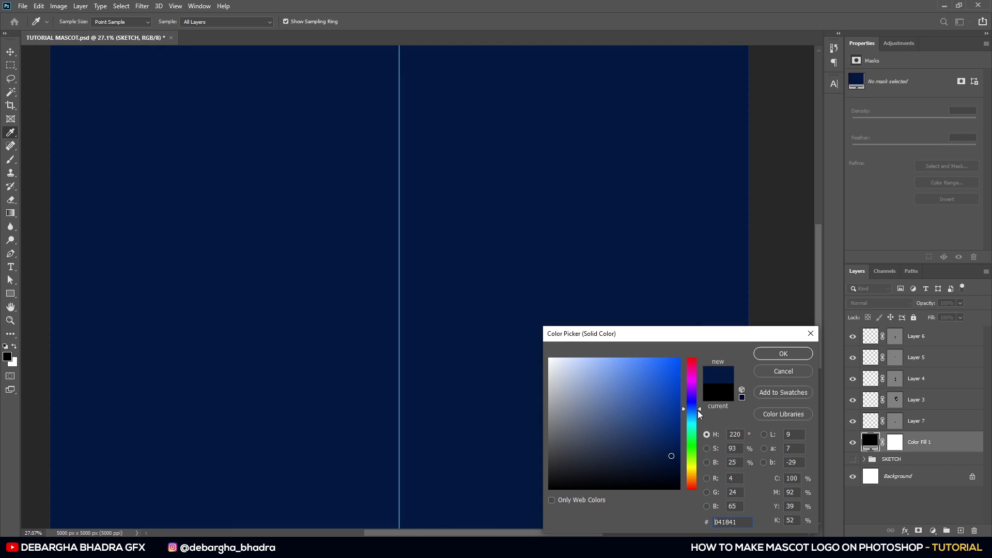
drag(702, 412, 701, 407)
drag(671, 456, 663, 474)
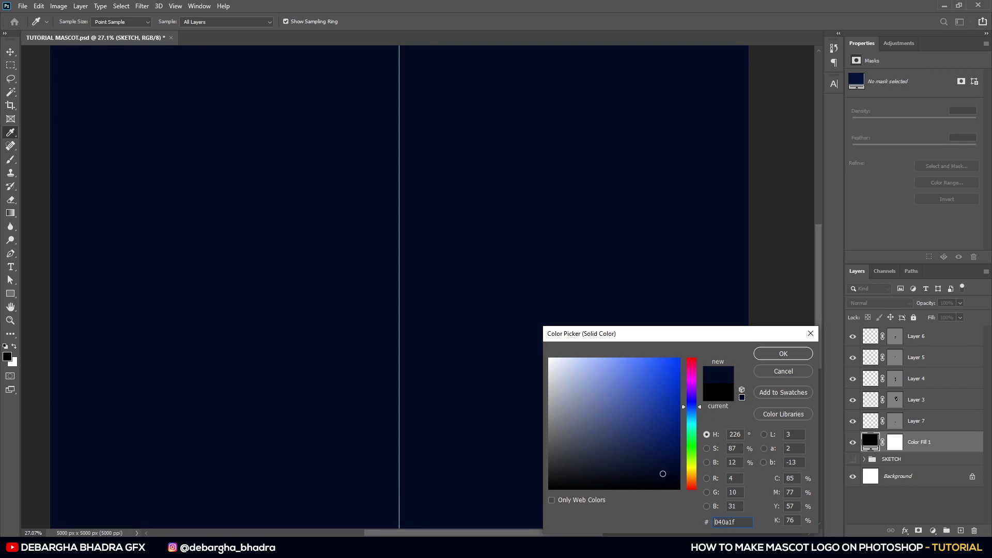
click(669, 481)
click(786, 354)
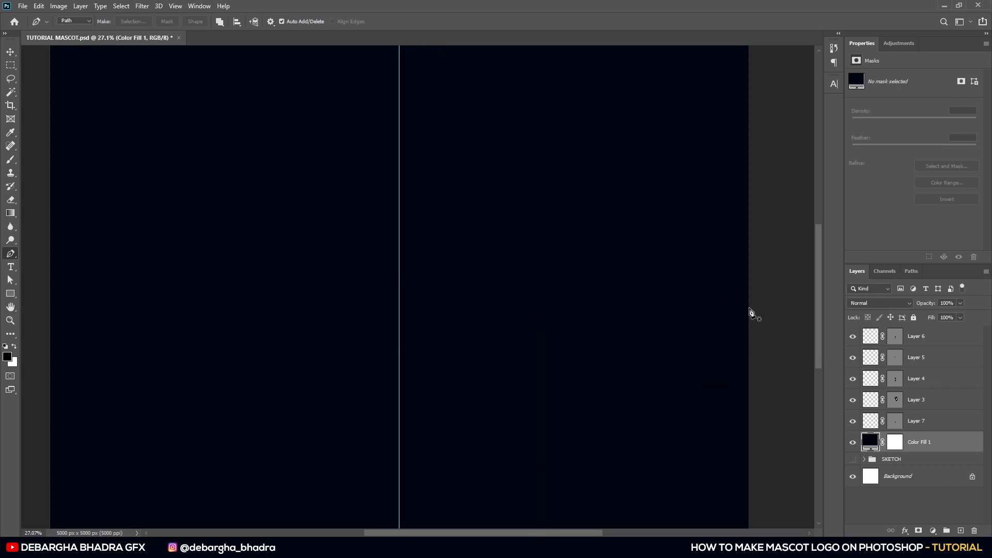
scroll(545, 224, down, 4)
scroll(452, 244, up, 2)
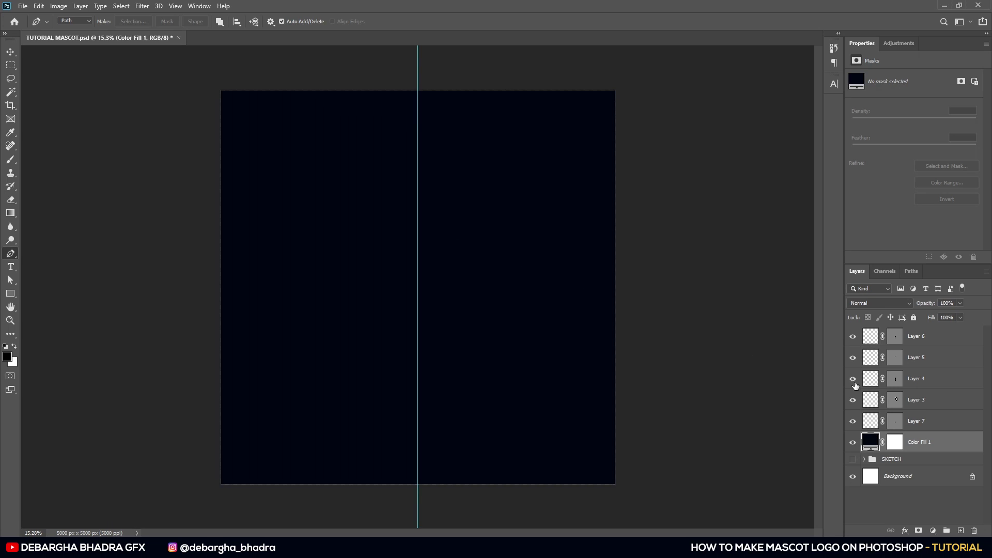
Paint the half tongue on Layer 7 mid grey (#838383) with the Brush tool
click(957, 429)
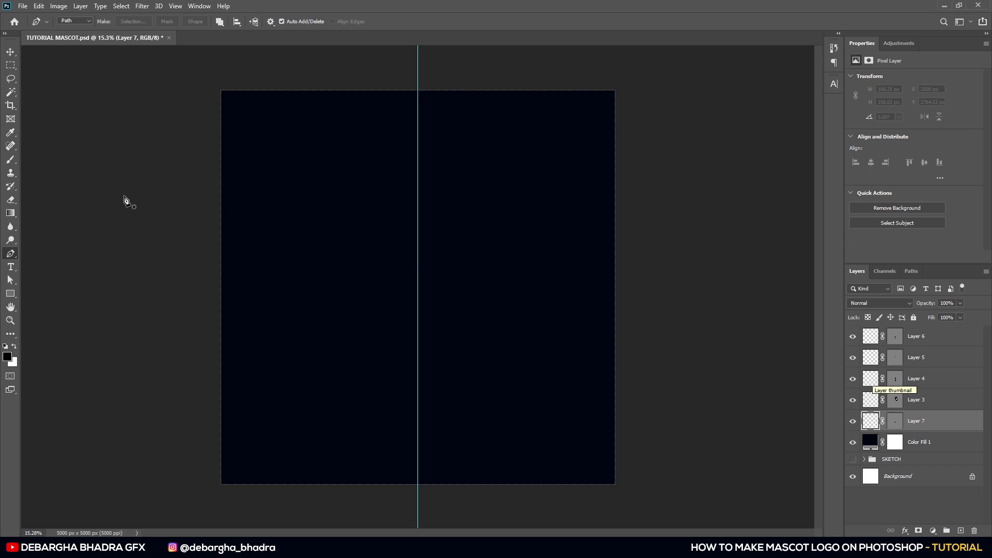
click(11, 161)
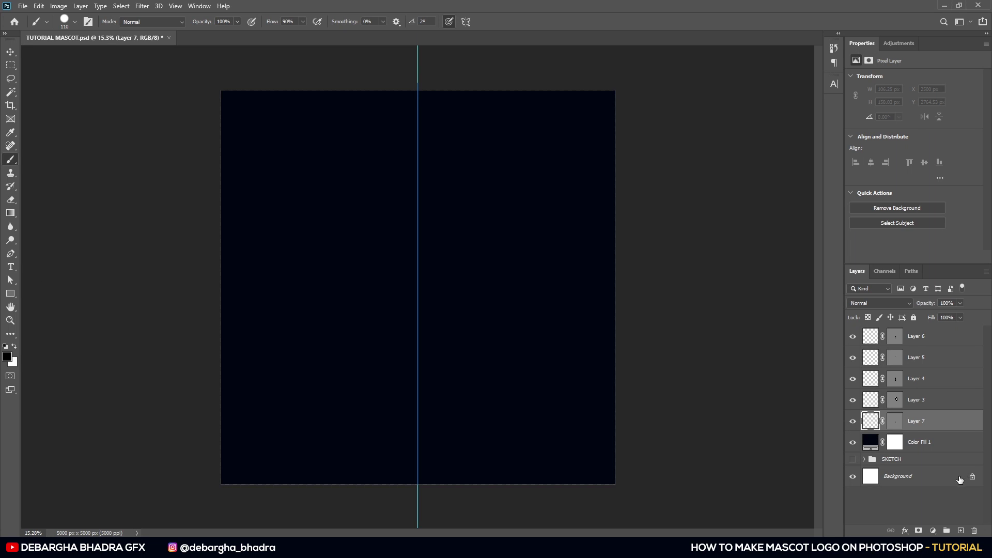
click(895, 423)
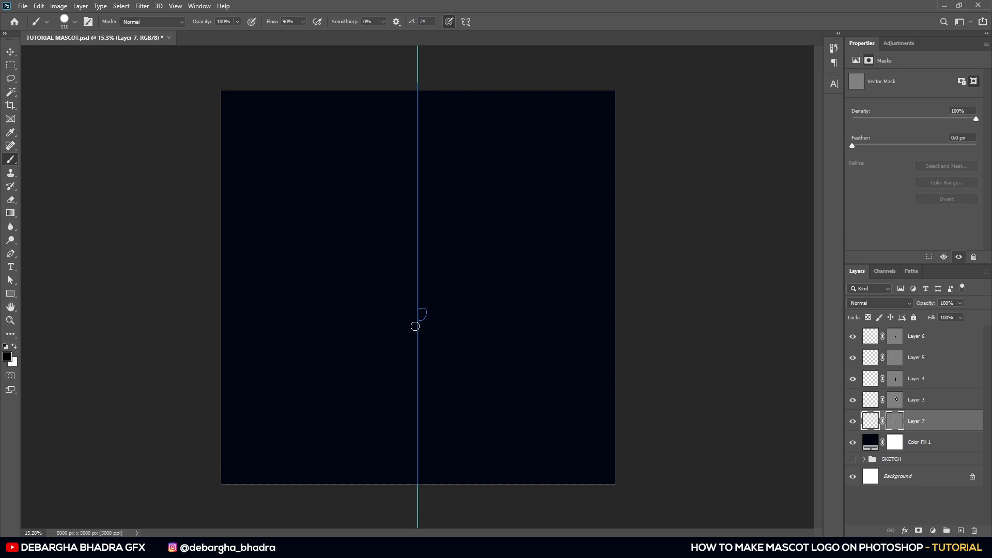
scroll(418, 325, up, 2)
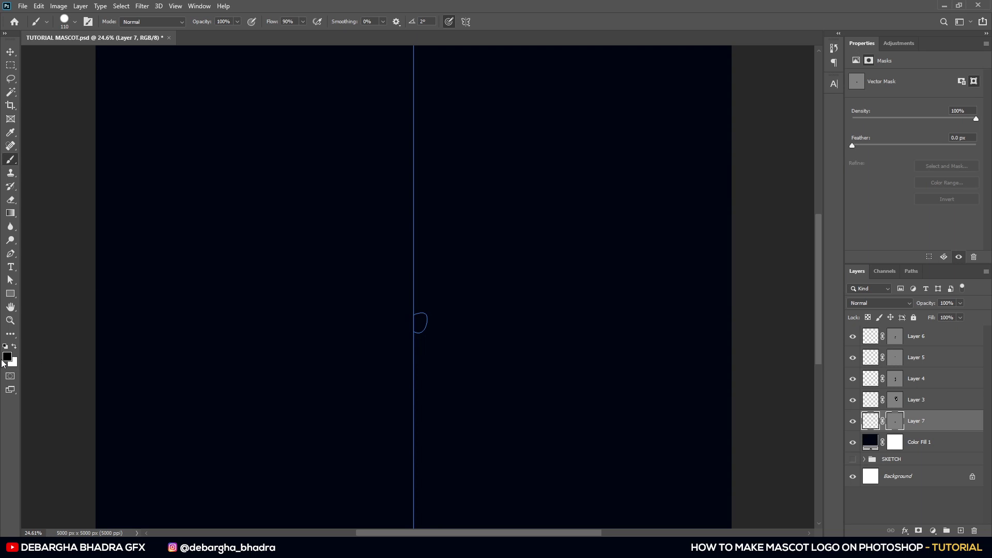
click(7, 357)
drag(579, 411, 530, 422)
click(772, 356)
drag(416, 322, 424, 312)
Paint the half head and fur shape on Layer 3 brown (#5c372d) with the Brush tool
click(926, 403)
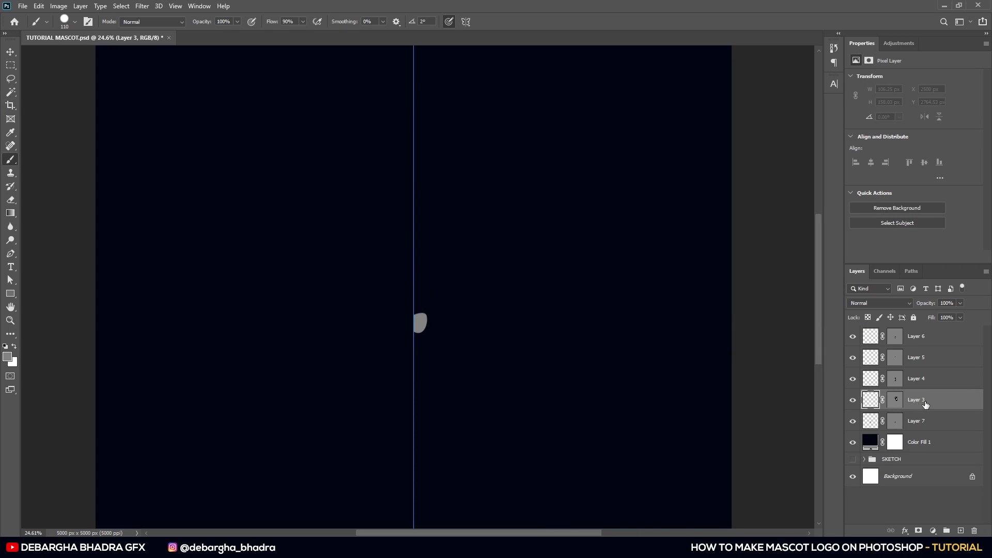
click(895, 400)
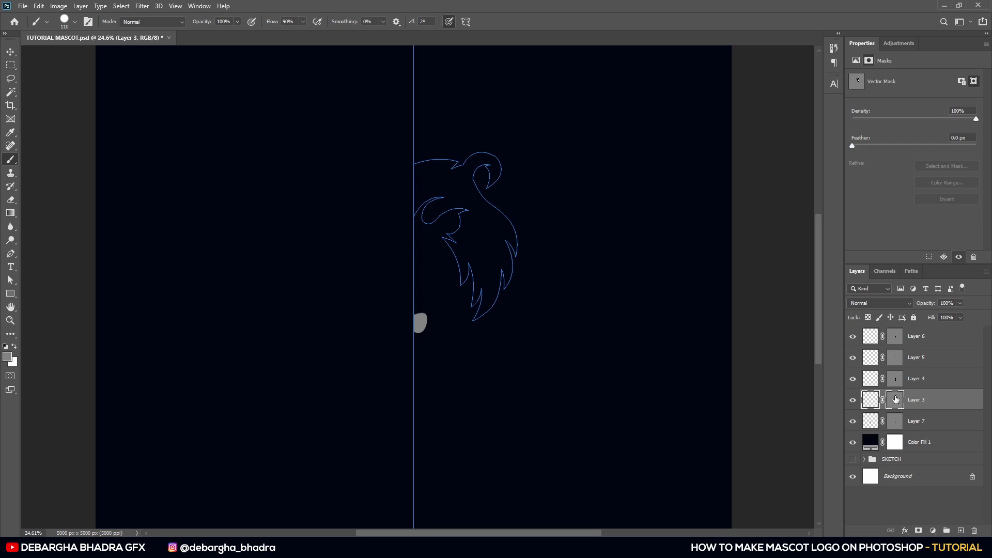
click(8, 357)
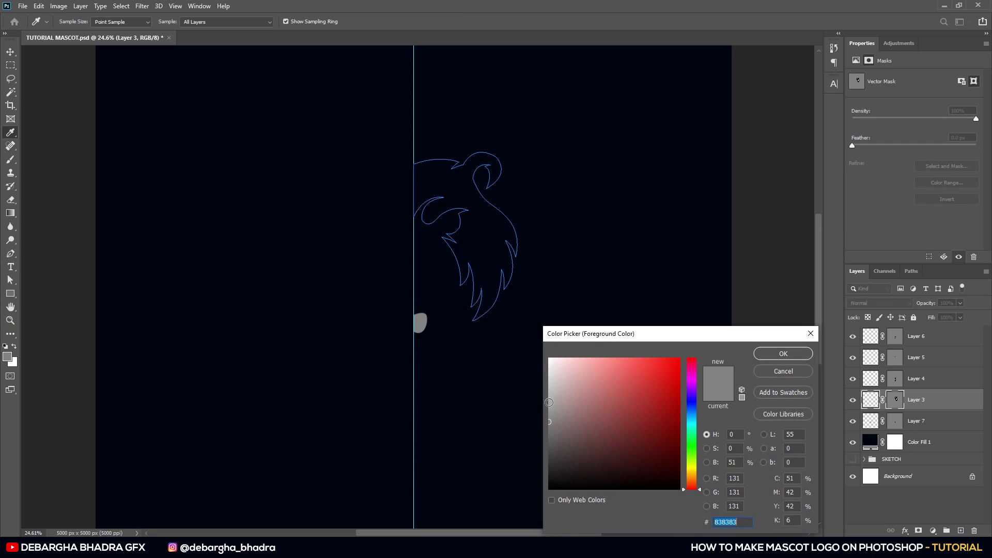
drag(589, 432, 609, 438)
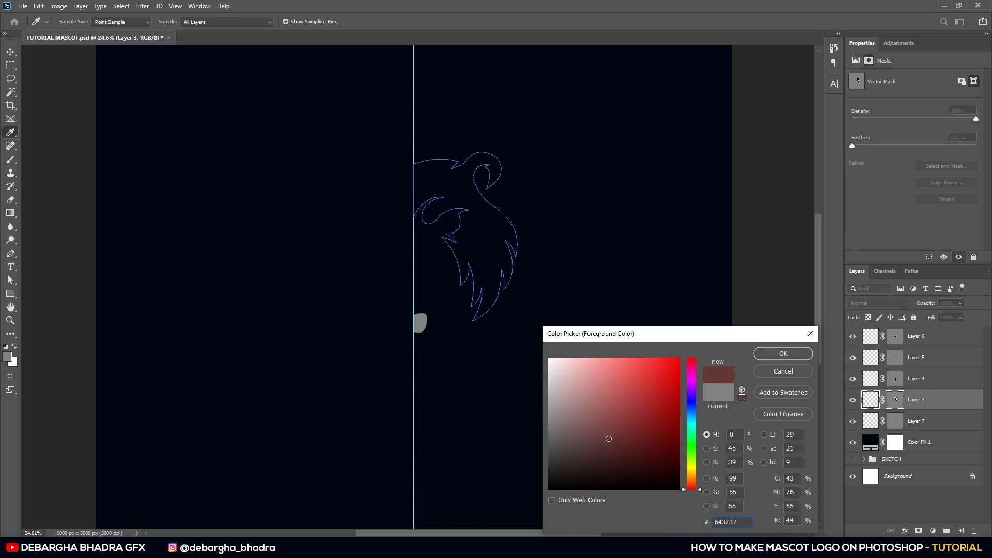
drag(700, 492, 700, 485)
mouse_move(605, 450)
mouse_down()
mouse_move(615, 454)
mouse_move(617, 443)
mouse_up()
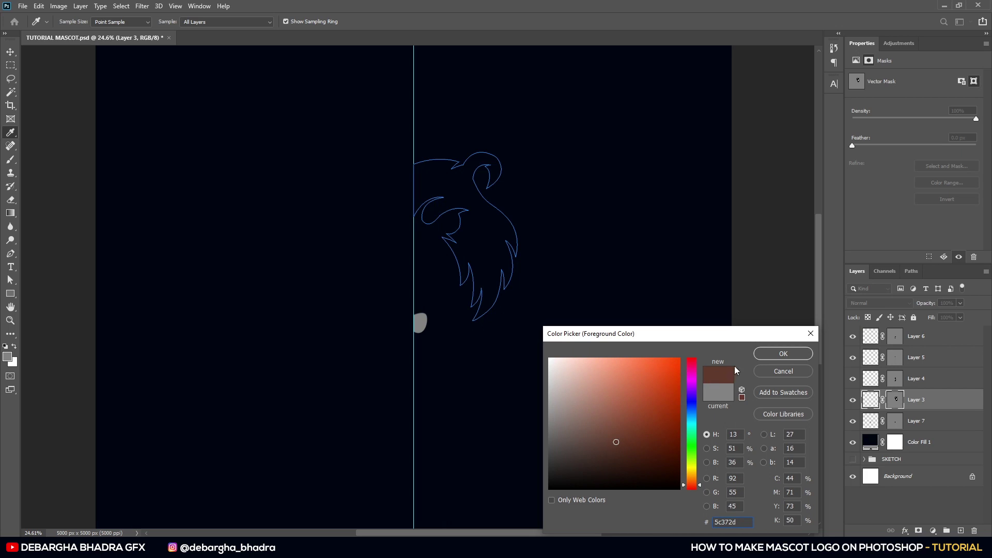
click(783, 354)
mouse_move(423, 220)
mouse_down()
mouse_move(454, 195)
mouse_move(454, 166)
mouse_move(449, 204)
mouse_move(474, 133)
mouse_move(452, 217)
mouse_move(470, 281)
mouse_move(497, 310)
mouse_up()
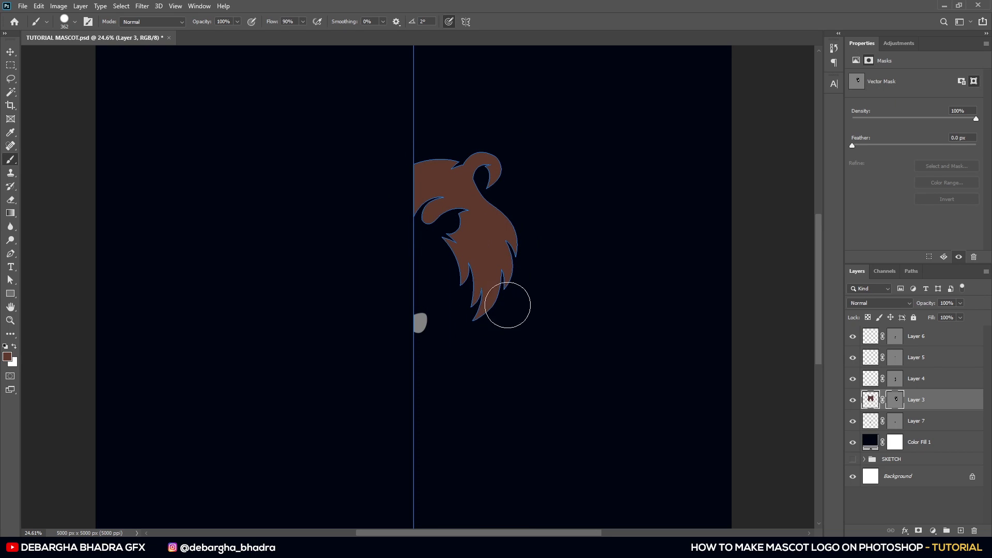
Recolour the head and fur on Layer 3 with a more saturated reddish brown (#6e2f1f), then deselect that layer
click(7, 356)
drag(622, 425, 644, 433)
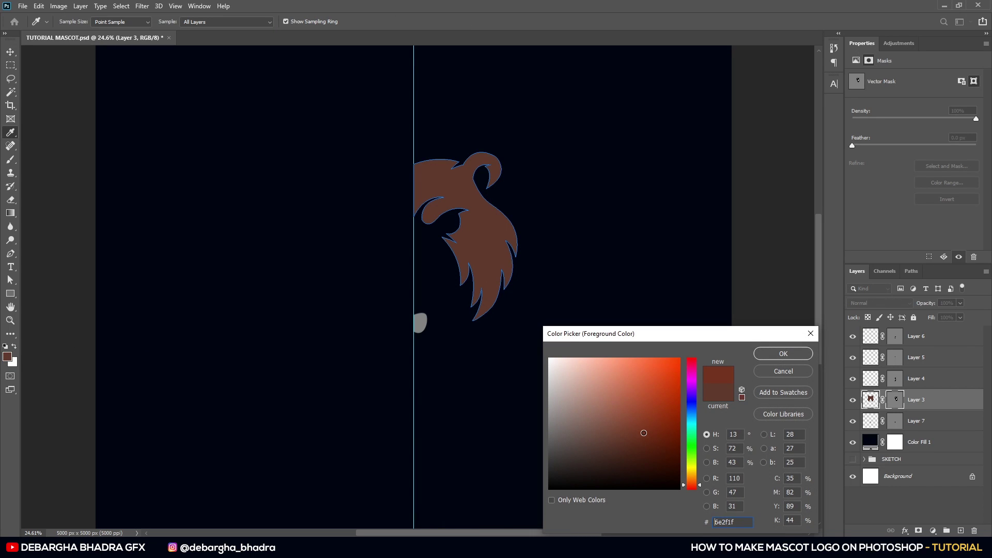
click(758, 357)
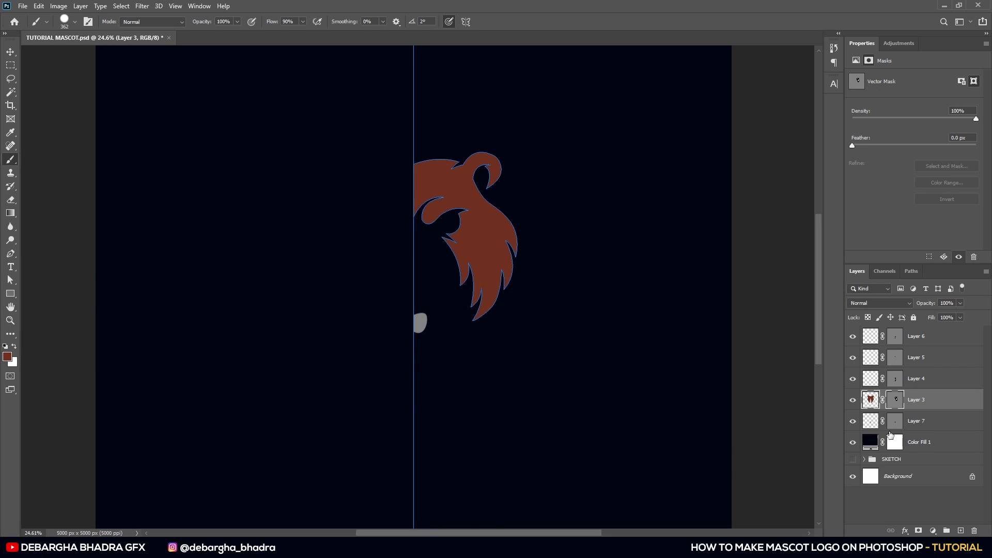
click(921, 425)
scroll(549, 203, down, 2)
scroll(427, 212, up, 1)
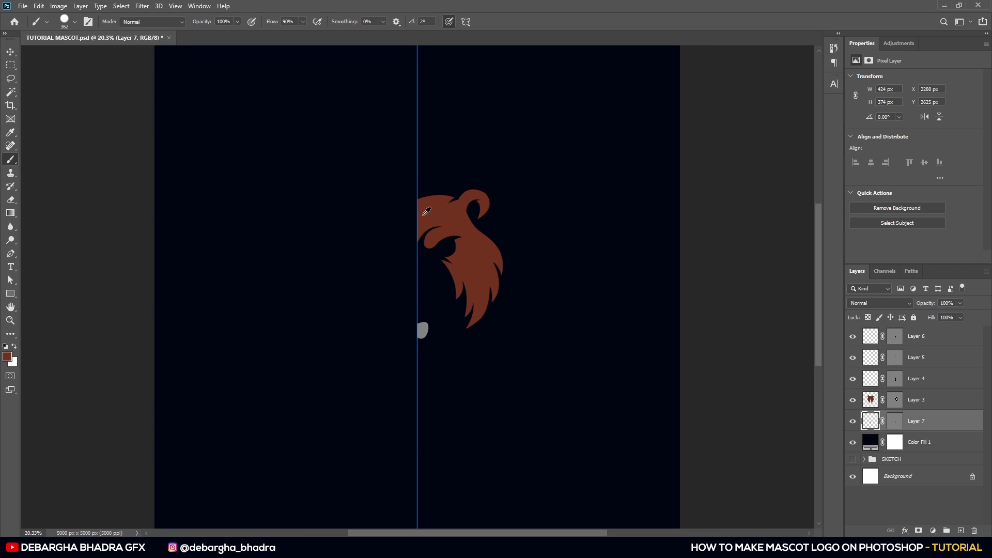
scroll(427, 212, up, 1)
Paint the muzzle and lower jaw shapes on Layer 4 a lighter brown with hue 20°
click(904, 381)
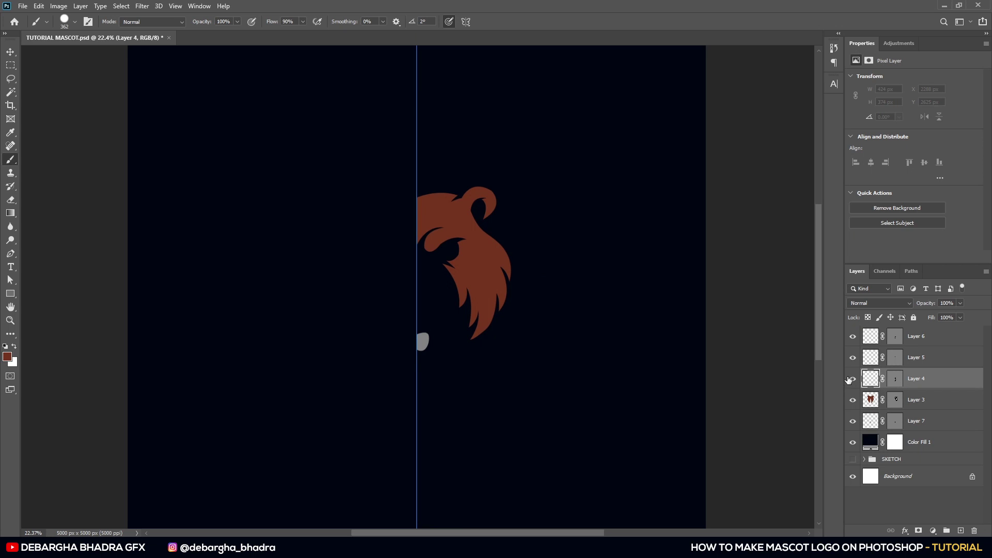
click(853, 380)
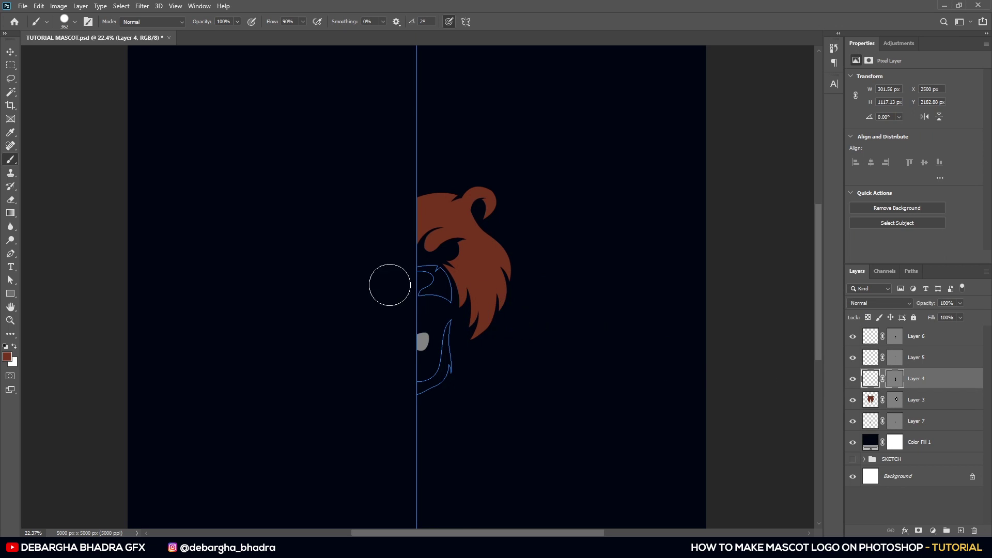
click(8, 357)
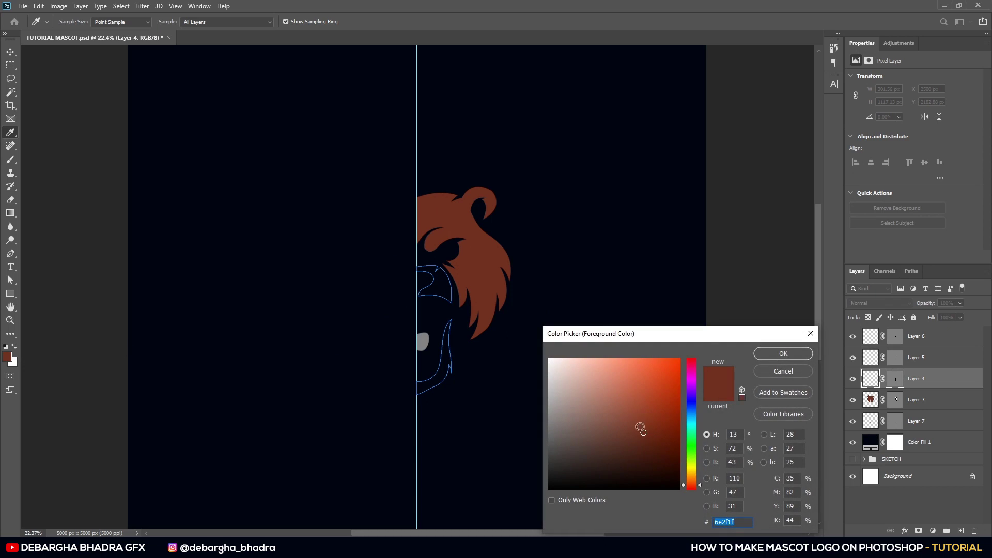
drag(702, 485, 703, 483)
click(618, 427)
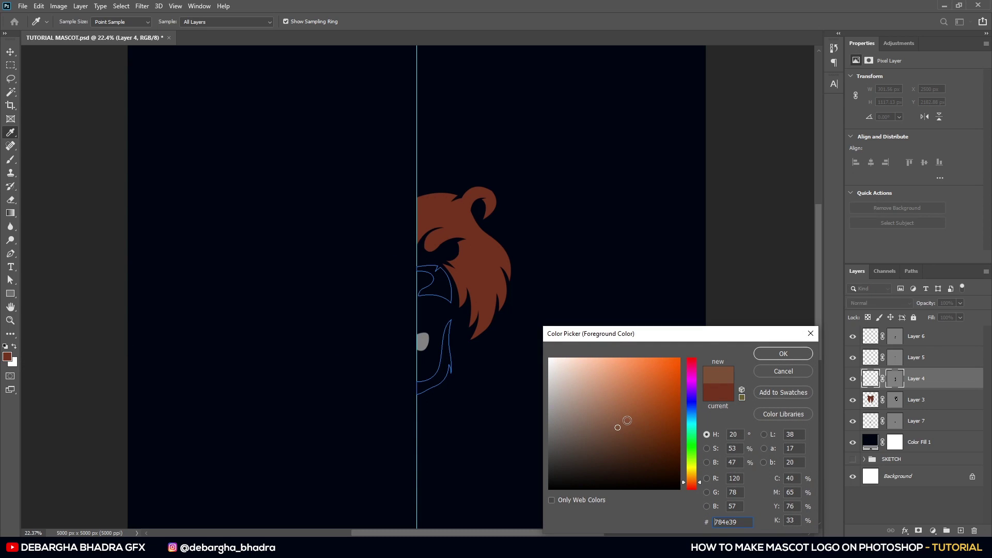
click(617, 421)
click(784, 353)
key(b)
mouse_move(429, 279)
mouse_down()
mouse_move(457, 267)
mouse_move(414, 388)
mouse_move(455, 312)
mouse_up()
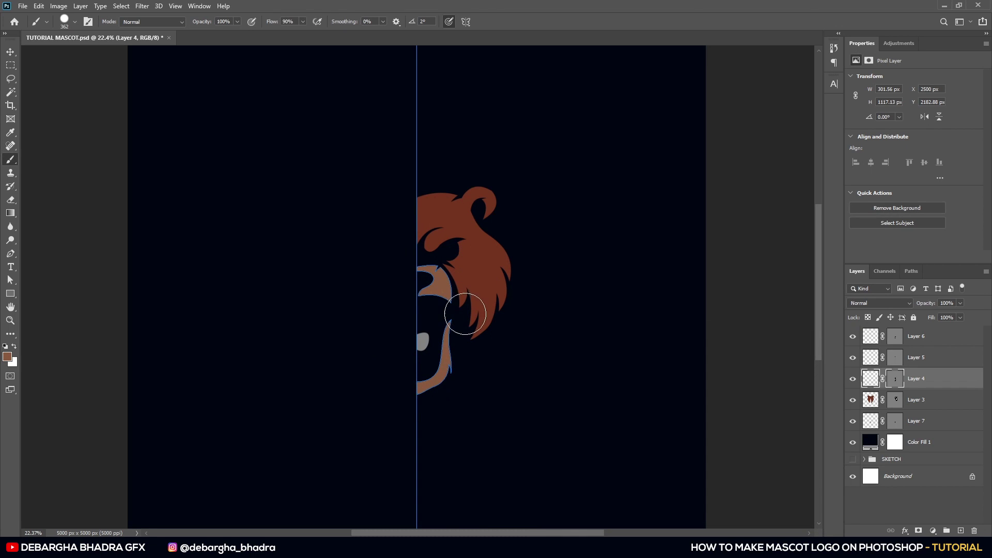
Paint the half nose on Layer 5 dark grey (#696969) with the Brush tool
click(917, 359)
click(852, 360)
click(853, 359)
click(894, 359)
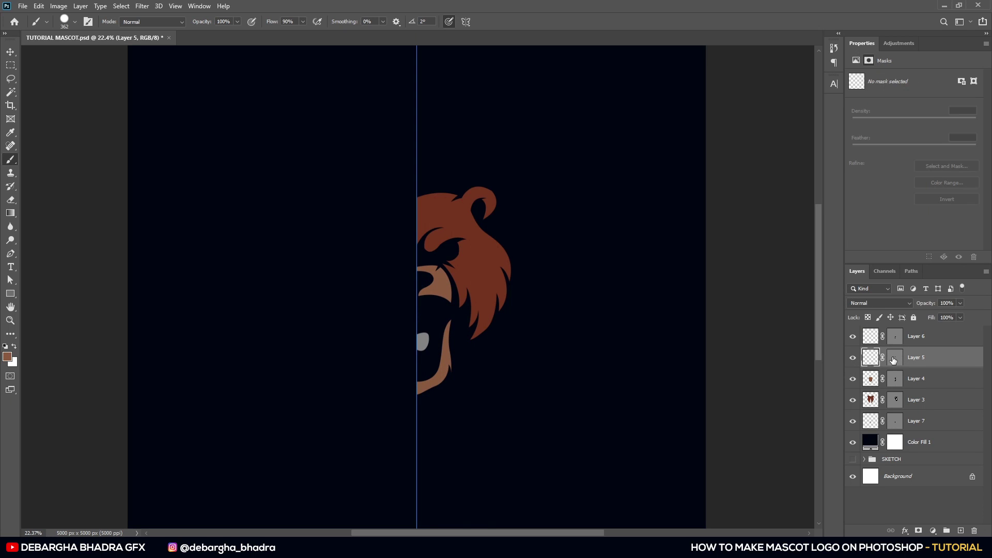
click(892, 360)
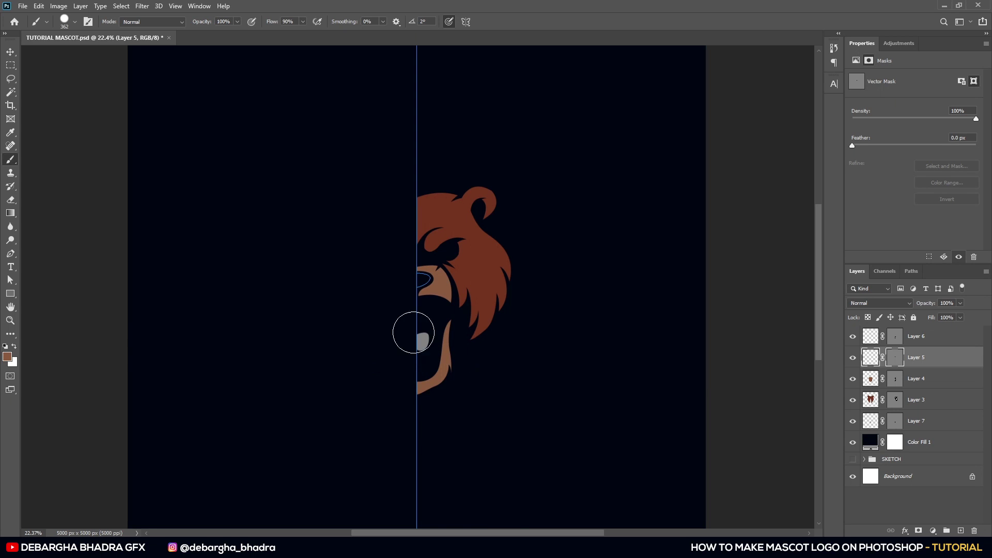
click(7, 357)
drag(556, 432, 521, 436)
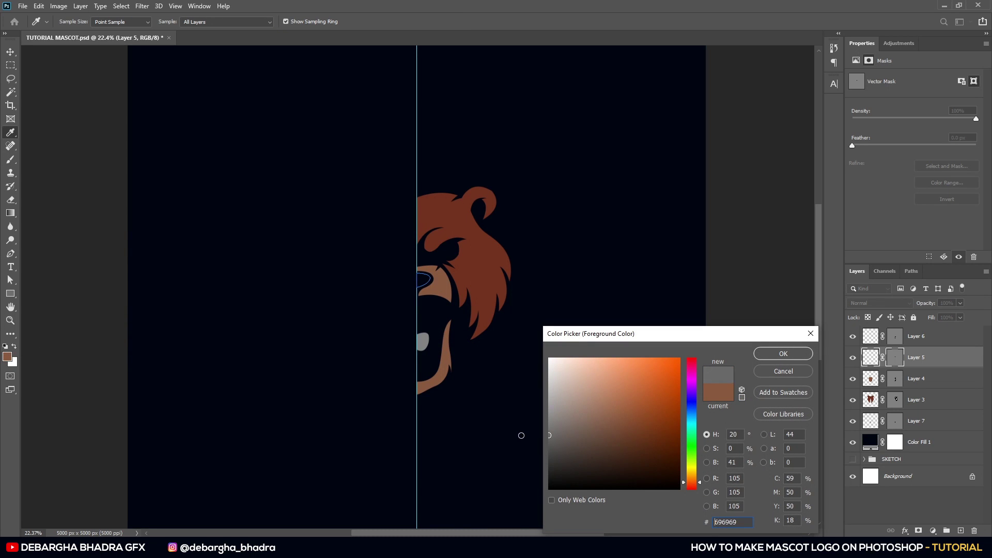
click(783, 354)
click(421, 280)
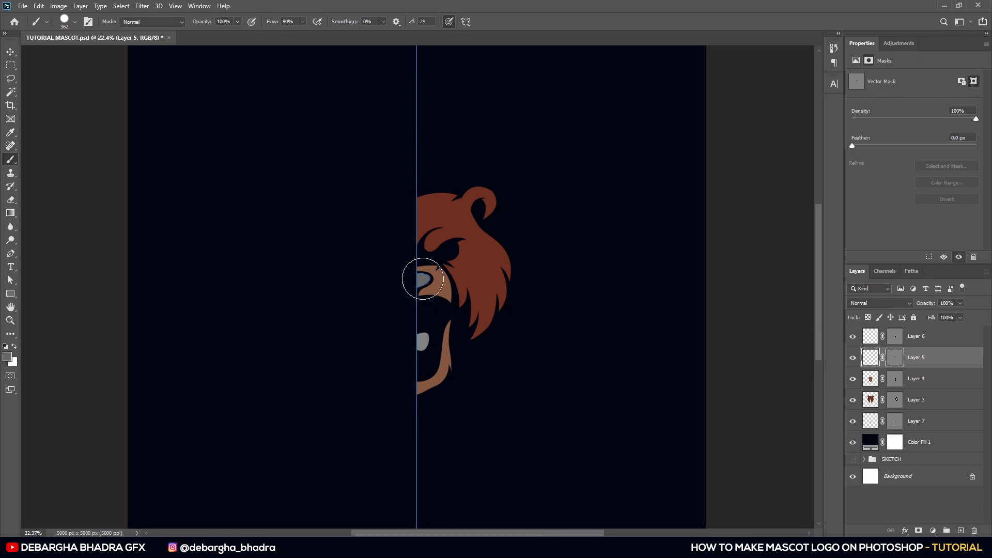
Fill the upper and lower teeth on Layer 6 with white (#ffffff)
click(915, 339)
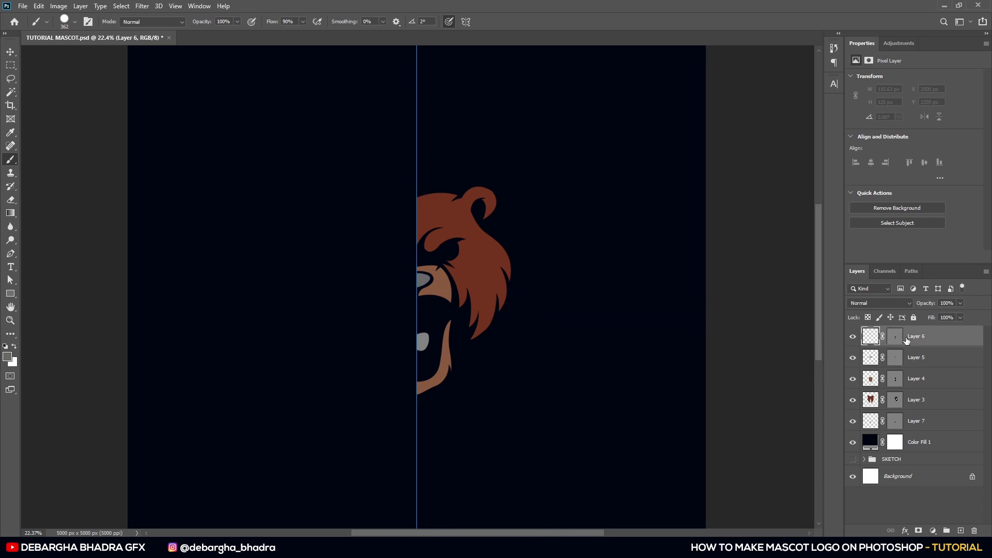
click(7, 358)
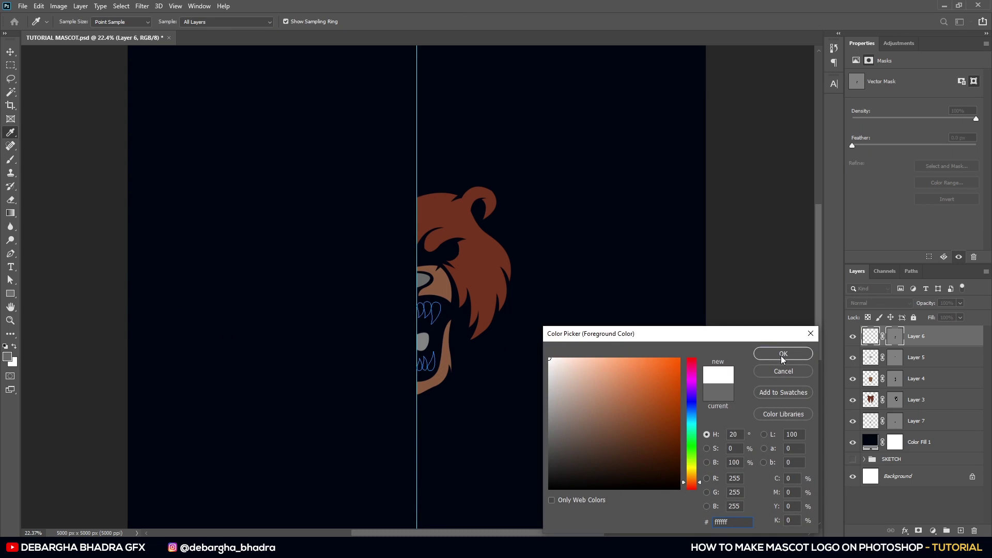
click(783, 355)
key(alt+BackSpace)
scroll(451, 355, up, 2)
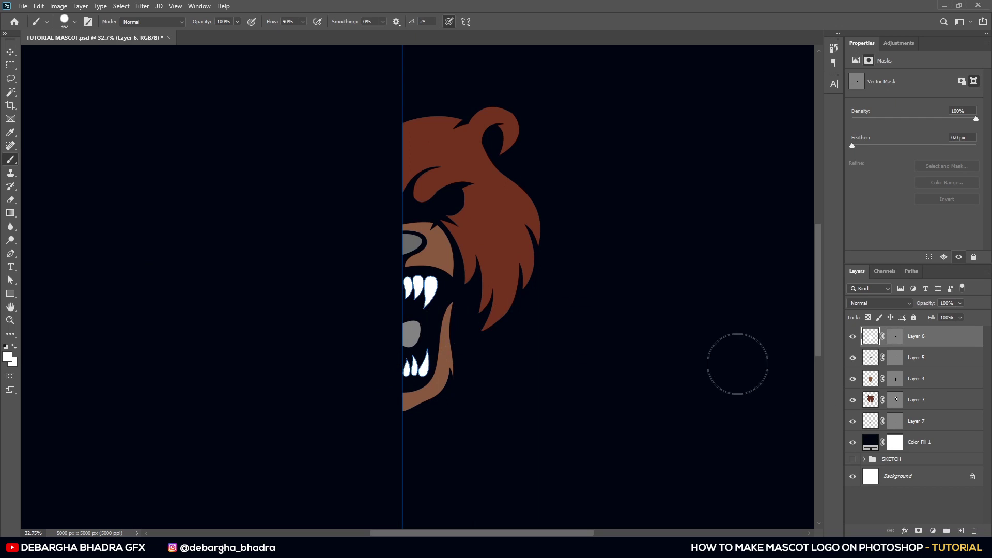
Paint the half tongue on Layer 7 bright red (#dc2d04) with the Brush tool
click(908, 423)
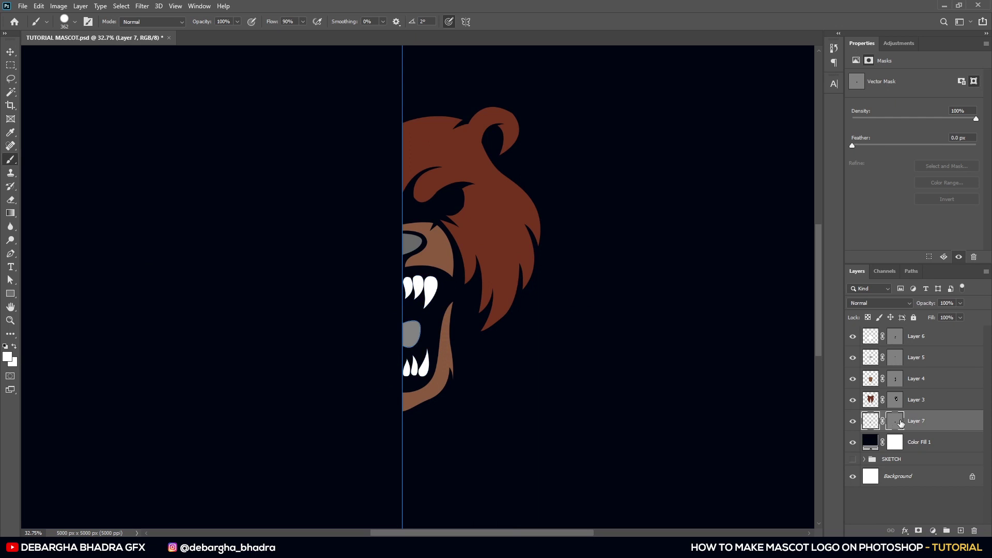
click(7, 355)
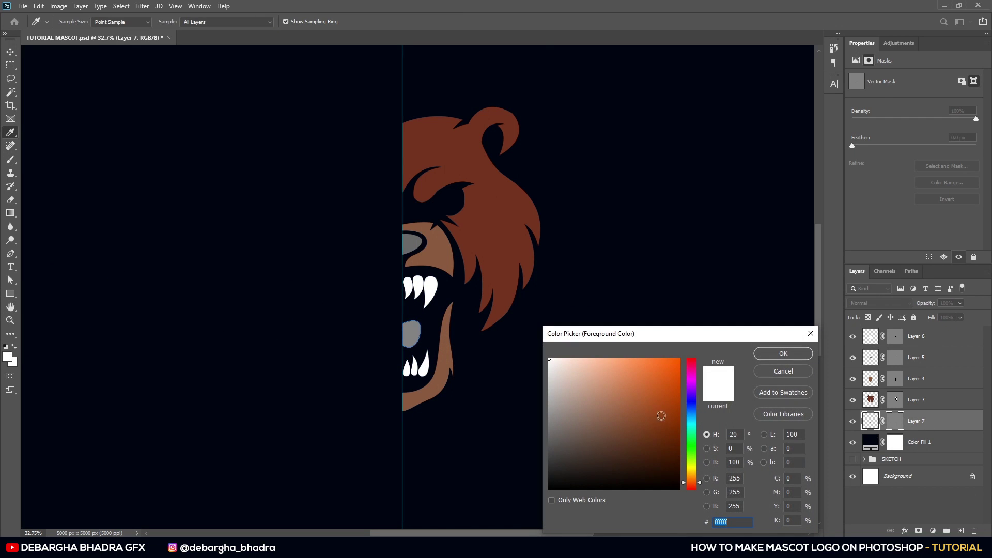
drag(668, 400, 671, 381)
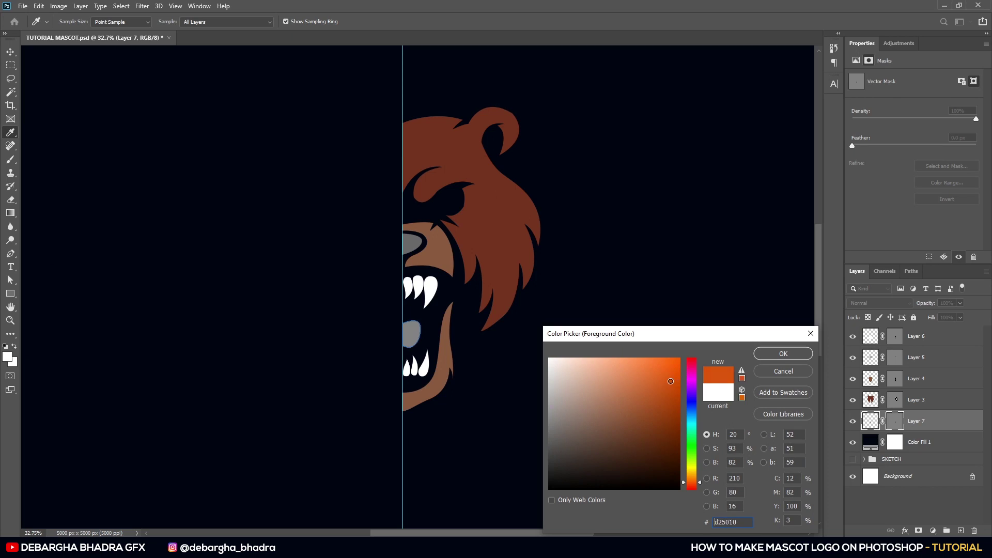
drag(701, 482, 699, 484)
drag(674, 396, 678, 375)
click(702, 485)
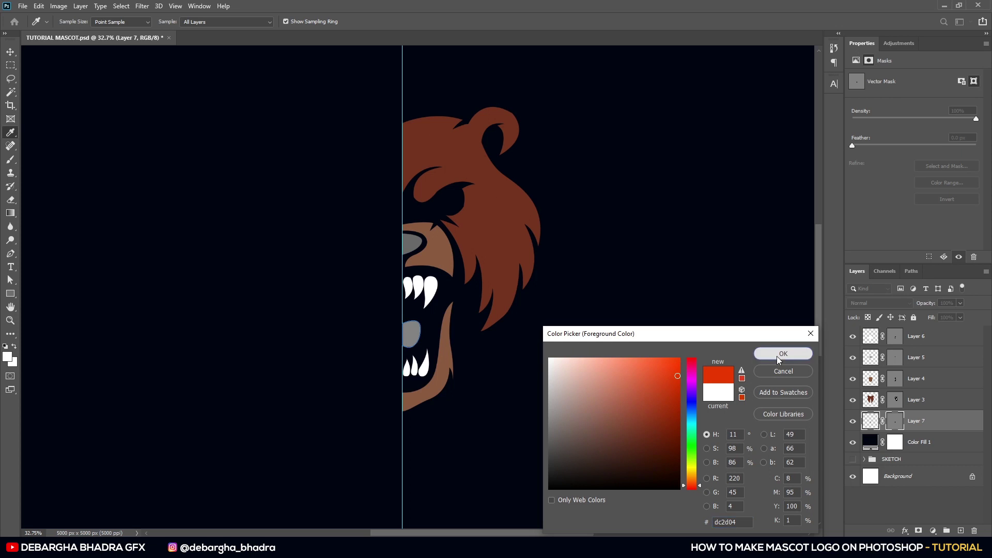
click(783, 354)
key(b)
click(407, 337)
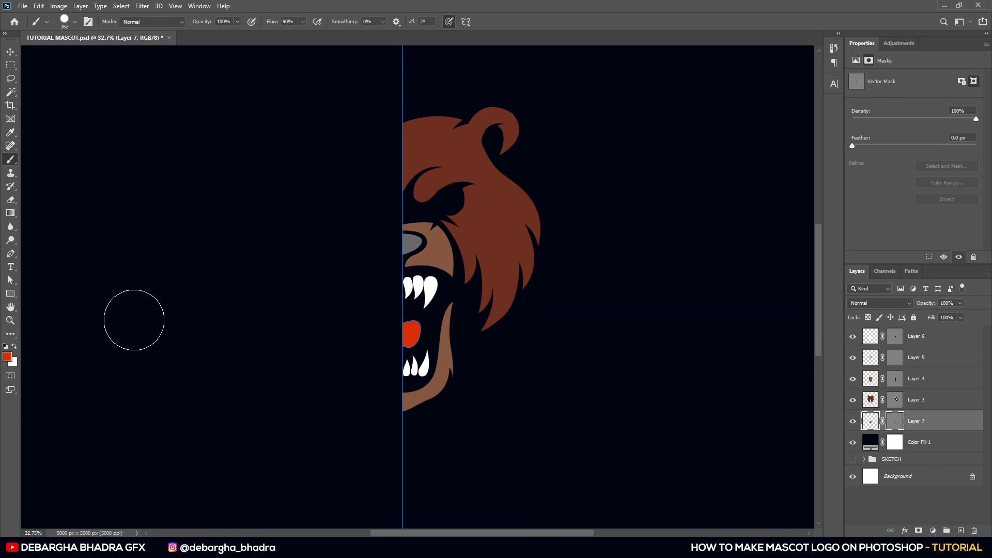
Repaint the half tongue on Layer 7 a slightly darker red, keeping hue 11°
click(7, 357)
drag(666, 393, 674, 395)
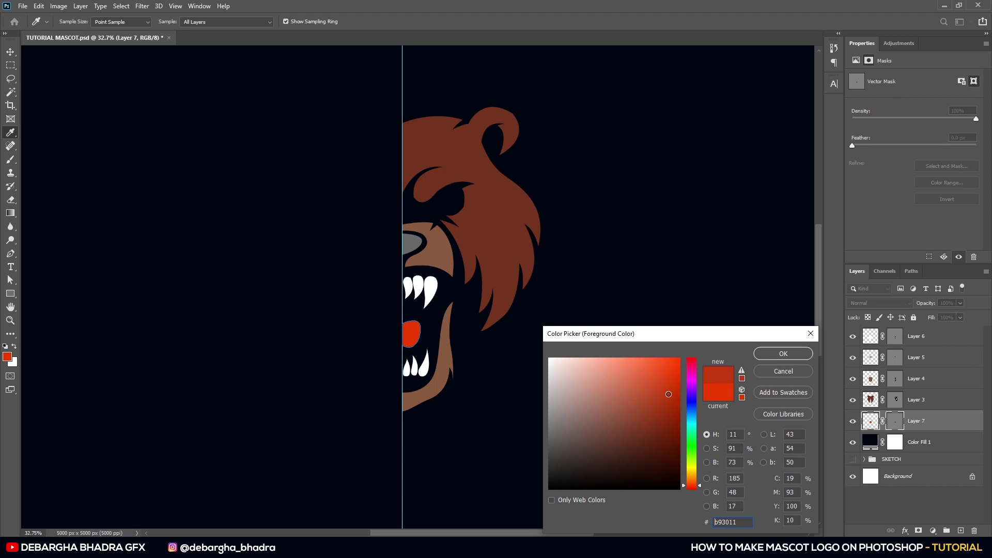
click(783, 353)
click(408, 335)
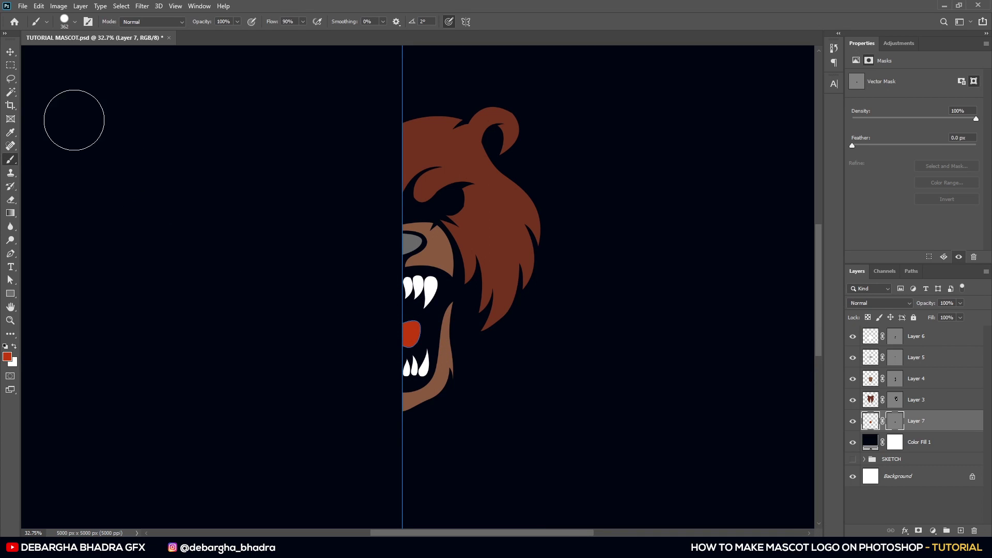
Repaint the head and fur on Layer 3 a brighter, more saturated orange-brown (#883009) with the Brush tool
click(10, 52)
click(568, 346)
key(ctrl+0)
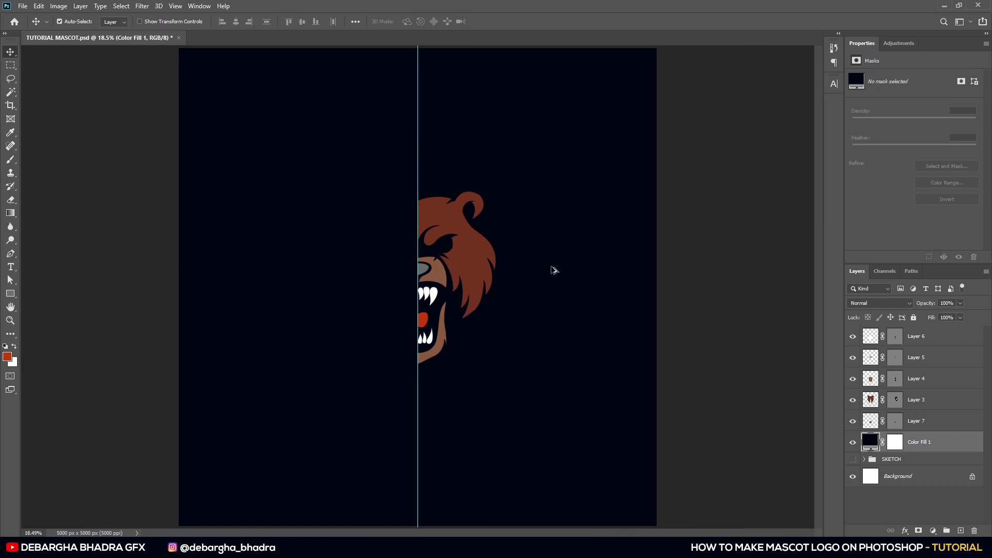
click(473, 260)
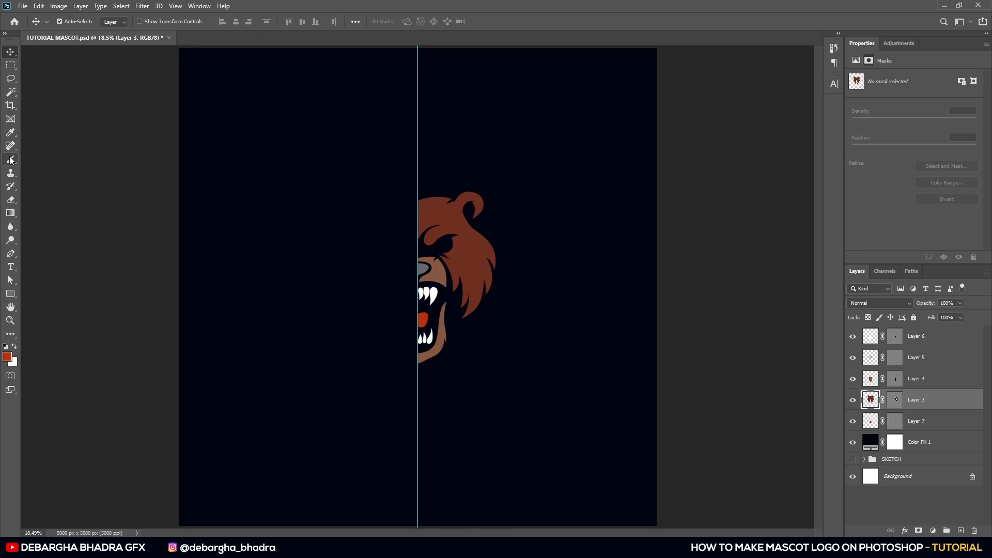
key(b)
click(9, 362)
drag(522, 271, 478, 246)
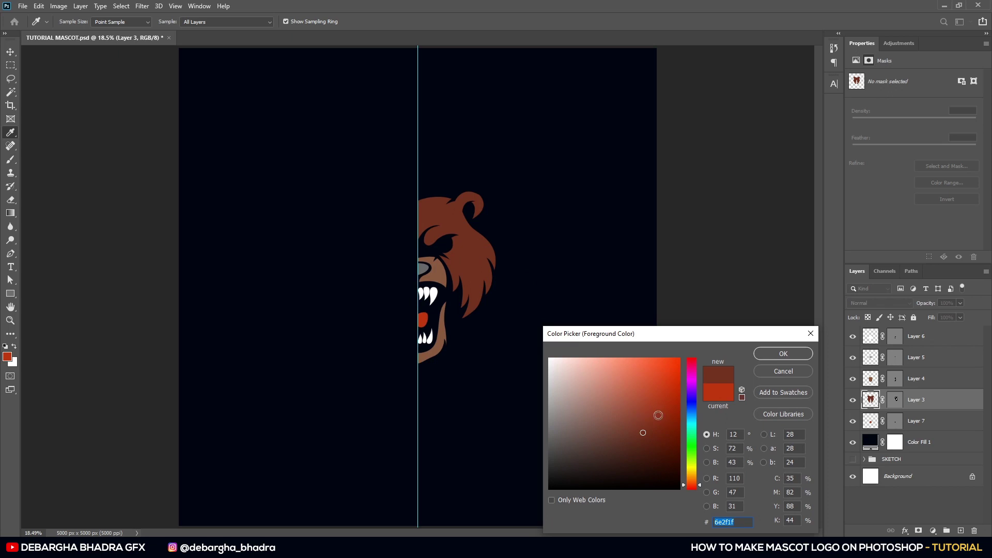
click(655, 415)
drag(655, 415, 652, 415)
click(784, 353)
key(b)
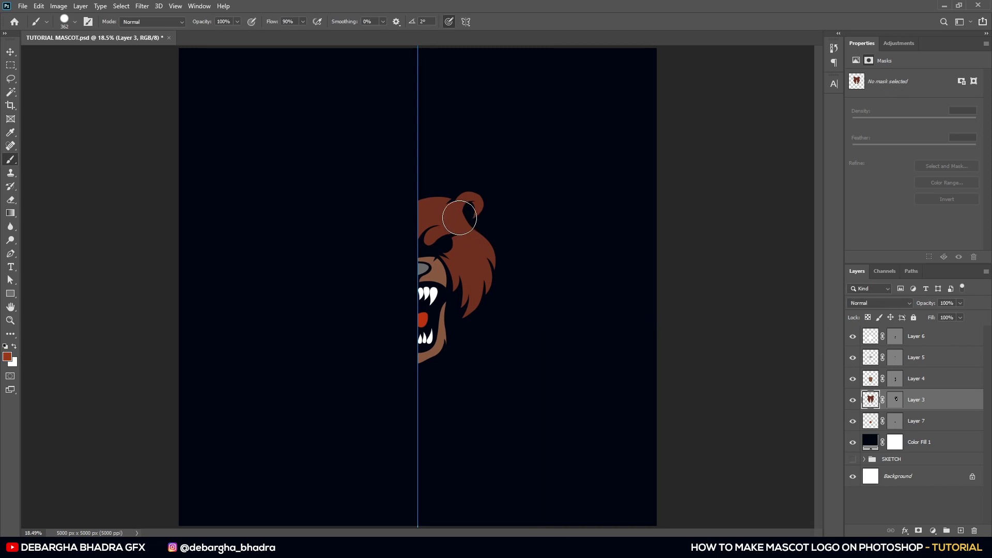
mouse_move(421, 199)
mouse_down()
mouse_move(492, 194)
mouse_move(492, 232)
mouse_move(477, 213)
mouse_move(495, 242)
mouse_up()
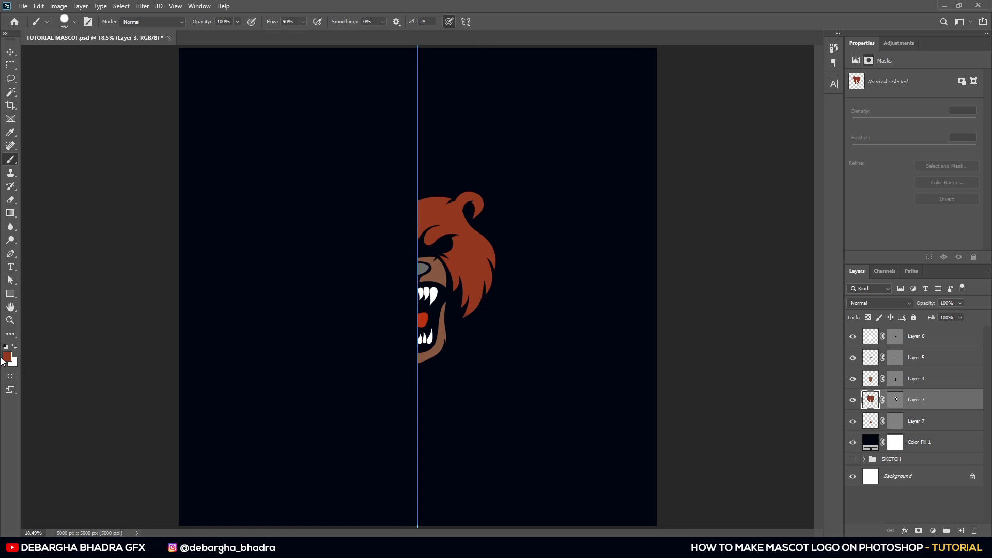
key(ctrl+z)
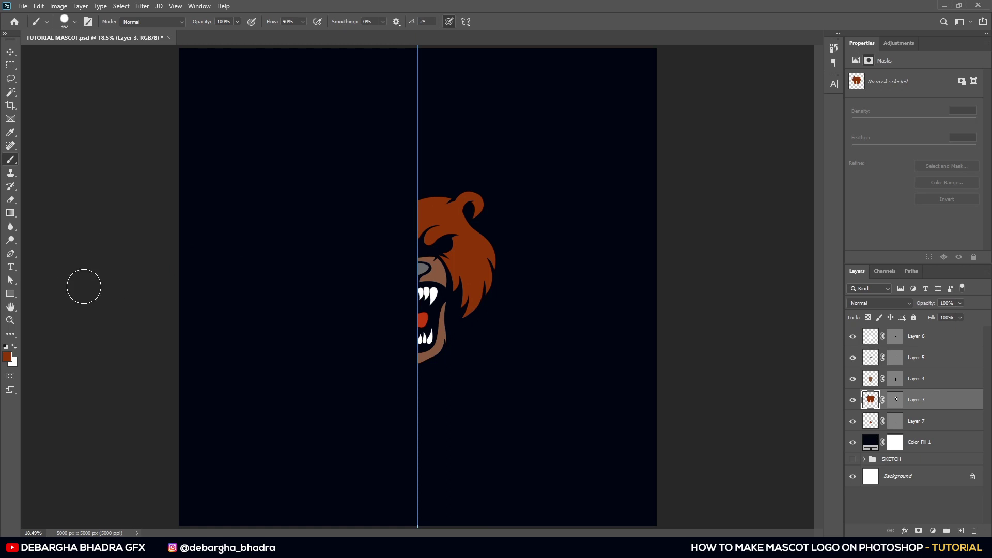
Add a new layer directly above Layer 3 and clip it to the fur
click(15, 253)
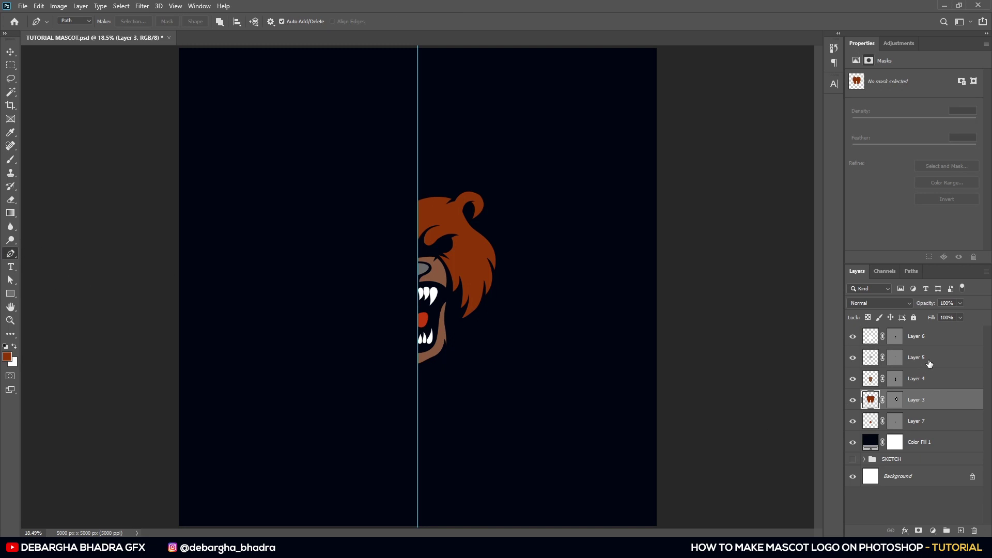
click(961, 531)
right_click(935, 405)
click(826, 296)
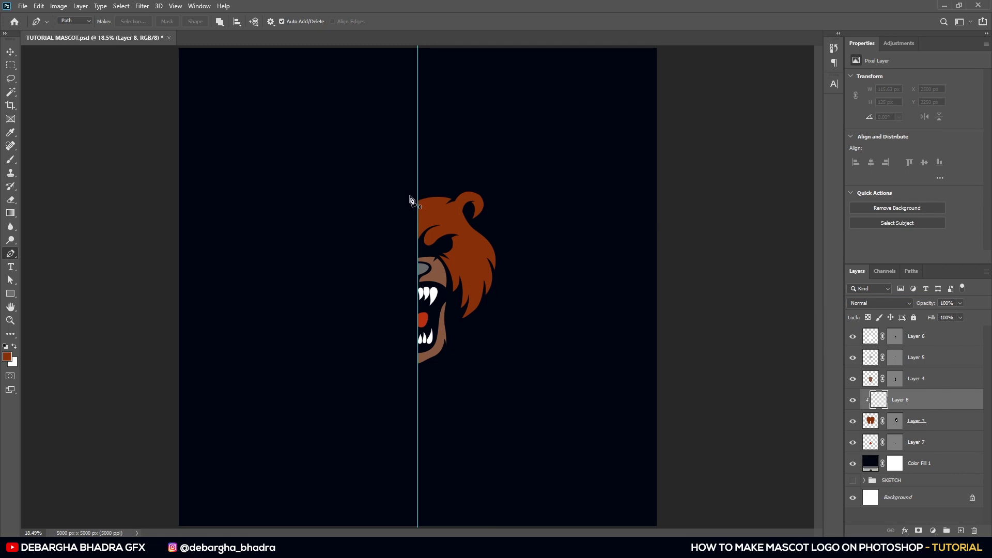
scroll(465, 201, up, 5)
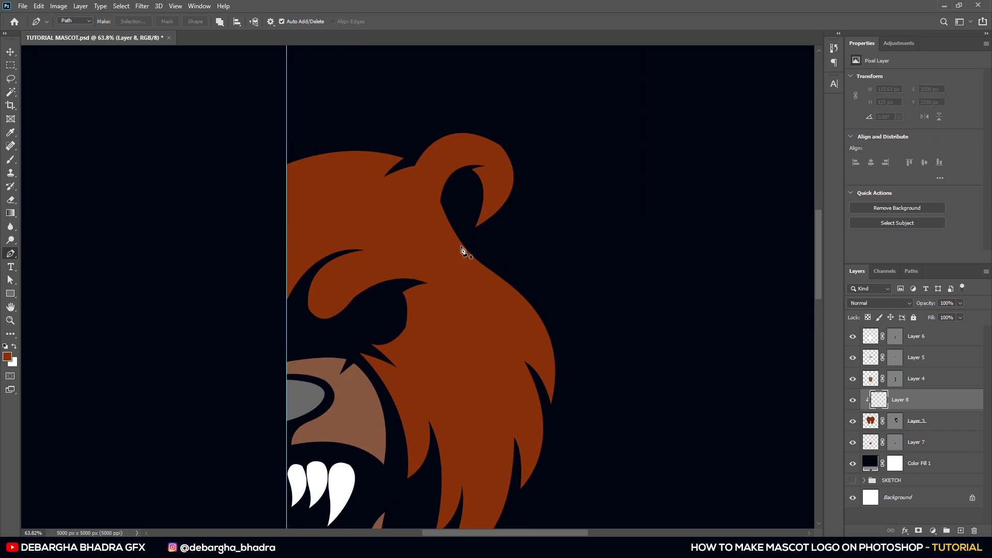
Release the clipping mask of Layer 8, then clip the layer to Layer 3 again
right_click(901, 401)
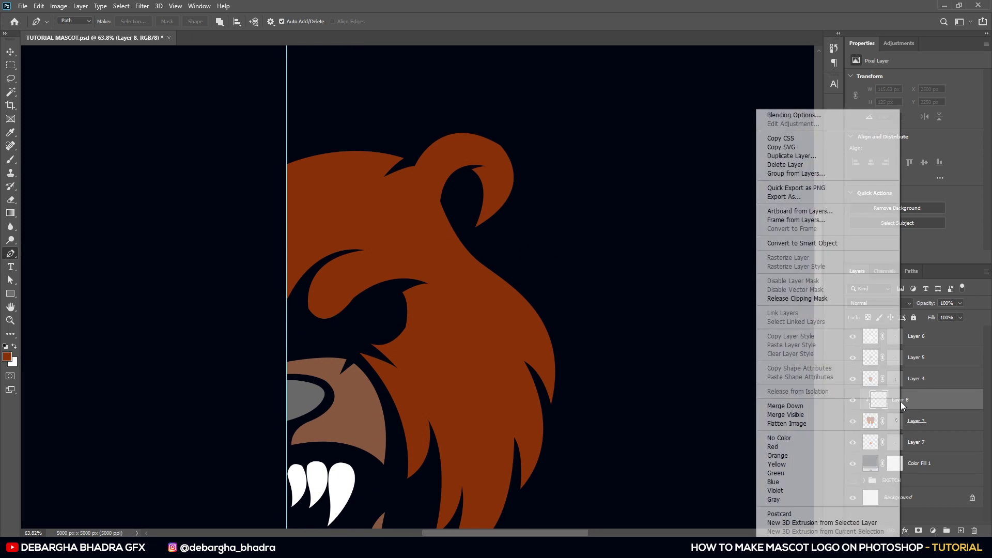
click(826, 299)
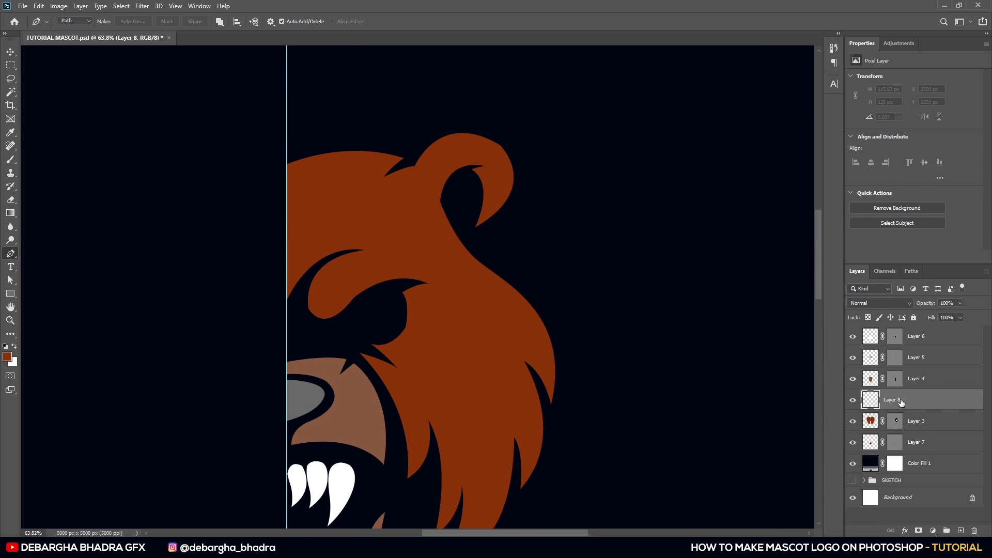
click(853, 421)
right_click(901, 400)
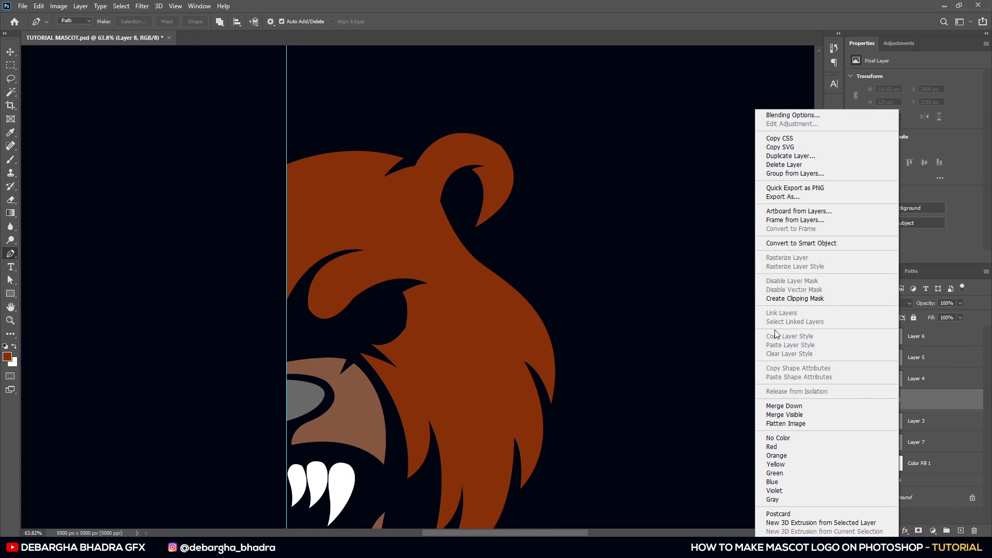
click(787, 298)
Test the clipping by brushing bright green over the fur on Layer 8, then delete that layer
scroll(796, 303, down, 5)
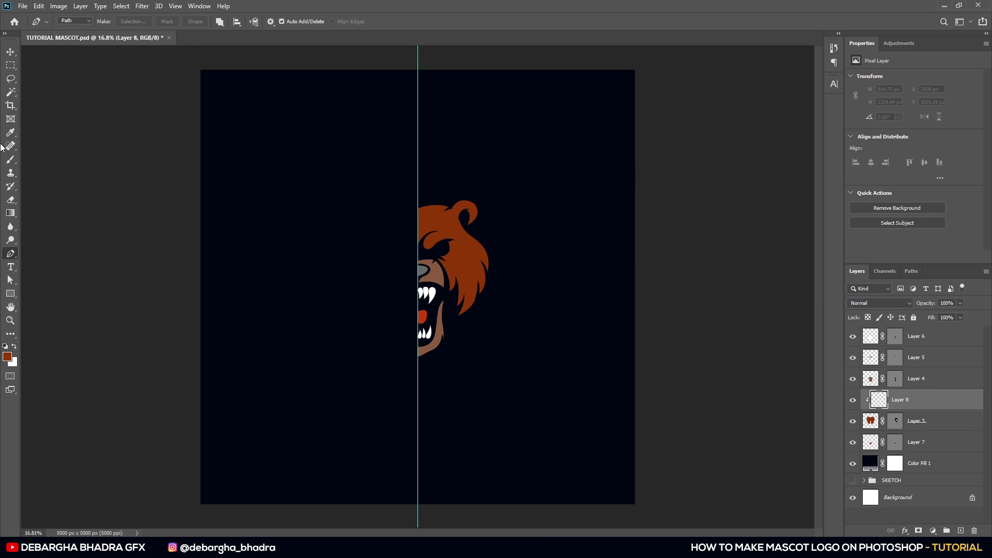
click(11, 161)
click(8, 357)
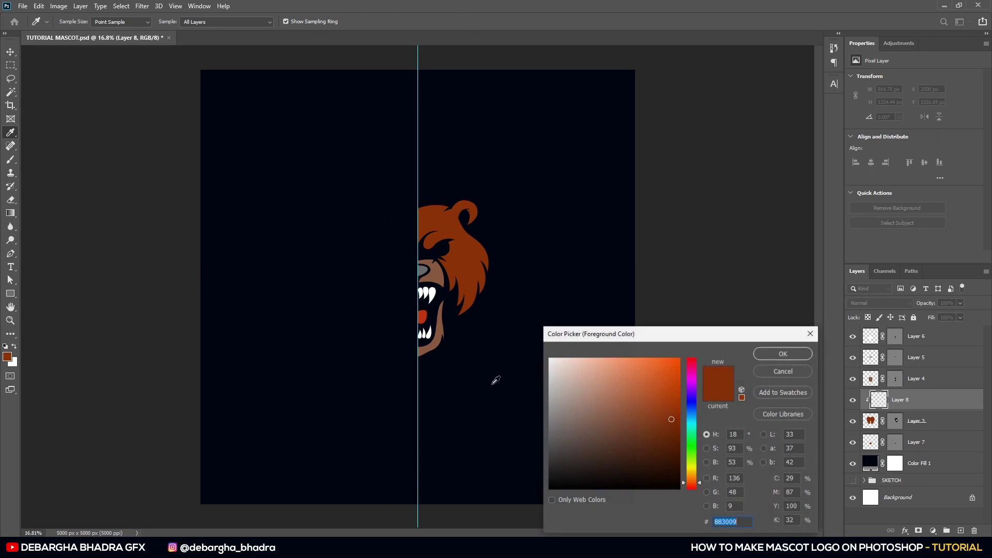
click(690, 444)
click(653, 372)
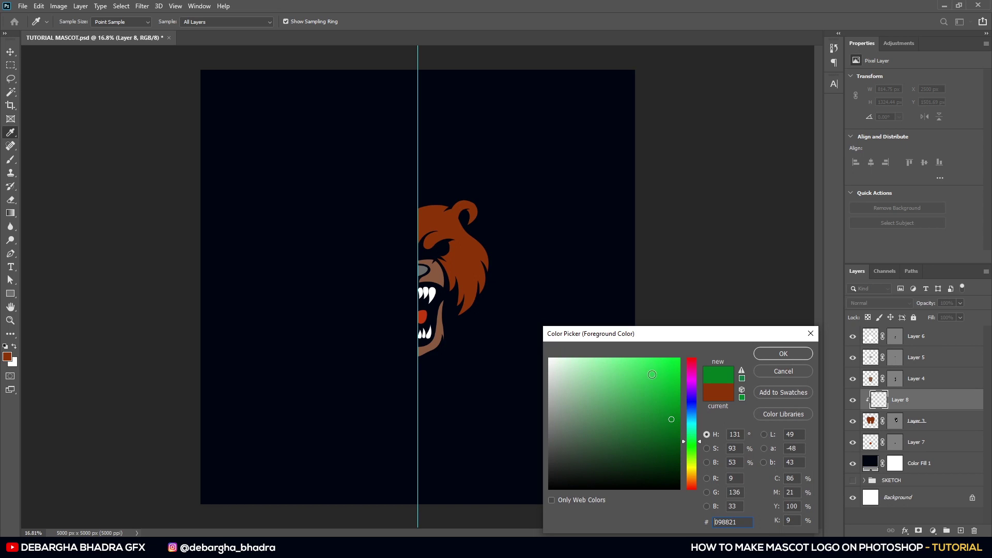
click(784, 354)
scroll(472, 238, up, 3)
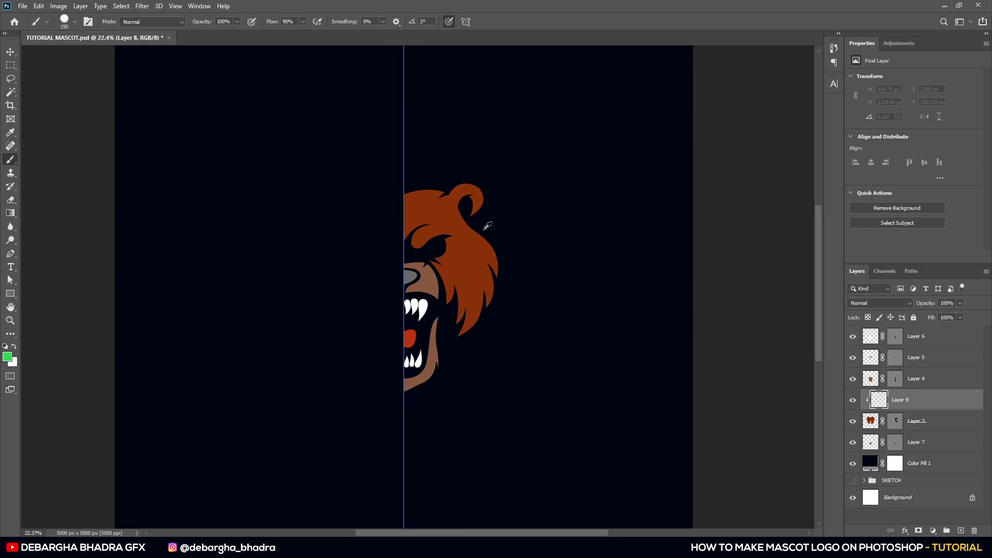
mouse_move(478, 258)
mouse_down()
mouse_move(442, 278)
mouse_move(465, 256)
mouse_move(449, 255)
mouse_move(450, 299)
mouse_move(435, 324)
mouse_move(442, 340)
mouse_move(424, 377)
mouse_move(466, 345)
mouse_move(470, 323)
mouse_move(424, 260)
mouse_move(467, 201)
mouse_move(485, 225)
mouse_move(453, 234)
mouse_up()
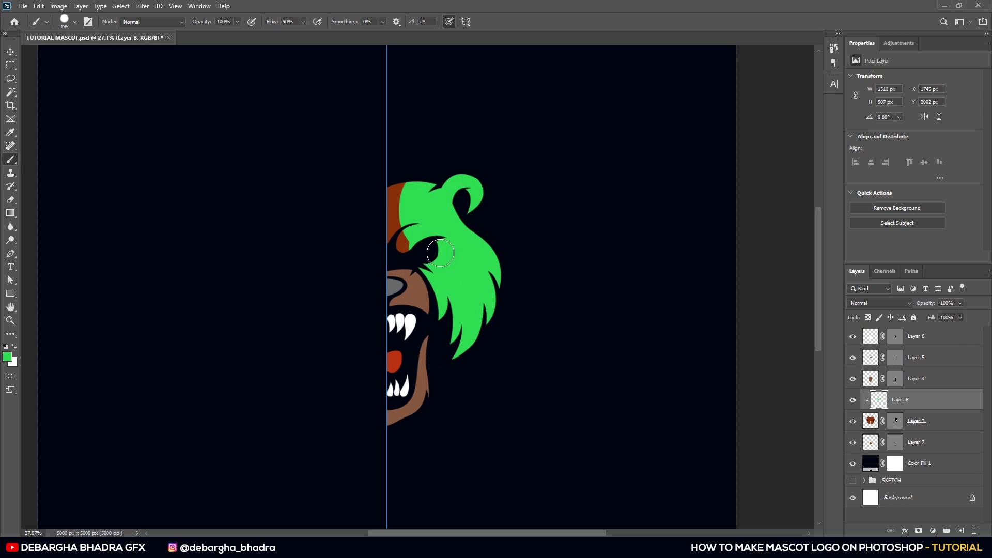
key(Delete)
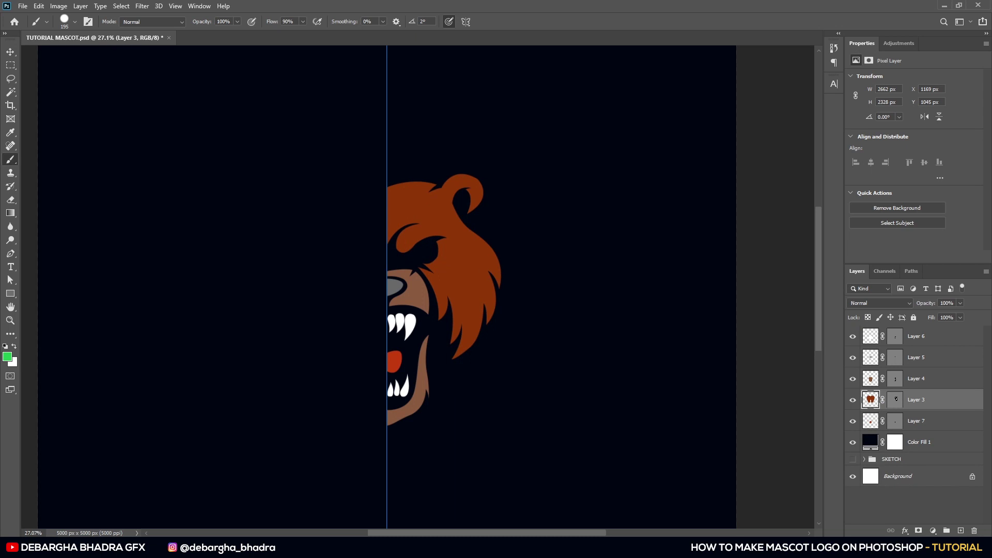
Add a fresh empty layer above Layer 3 and make it a clipping mask on the fur
click(960, 530)
right_click(933, 404)
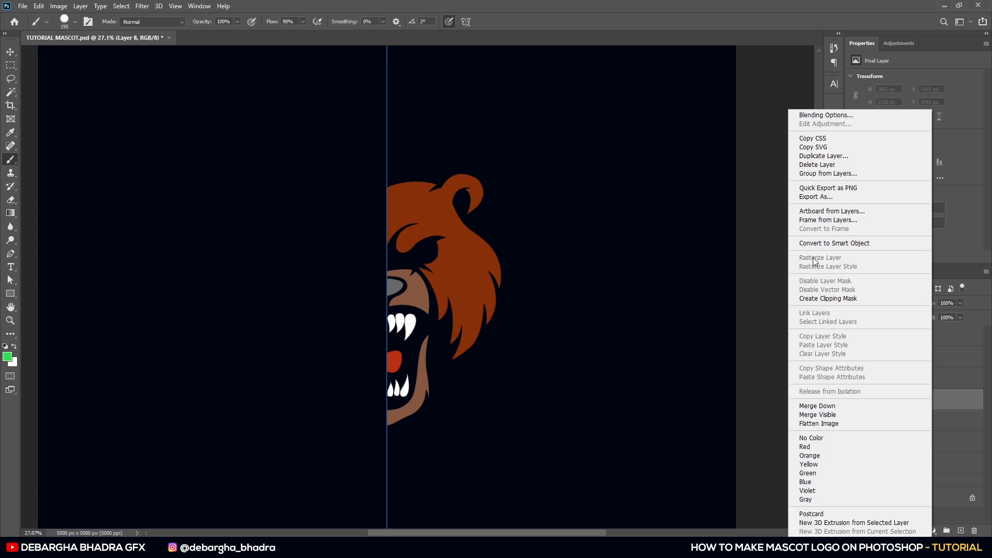
click(821, 302)
Draw a closed, curved shadow path with the Pen tool along the uppermost outer fur lock of the cheek
click(11, 253)
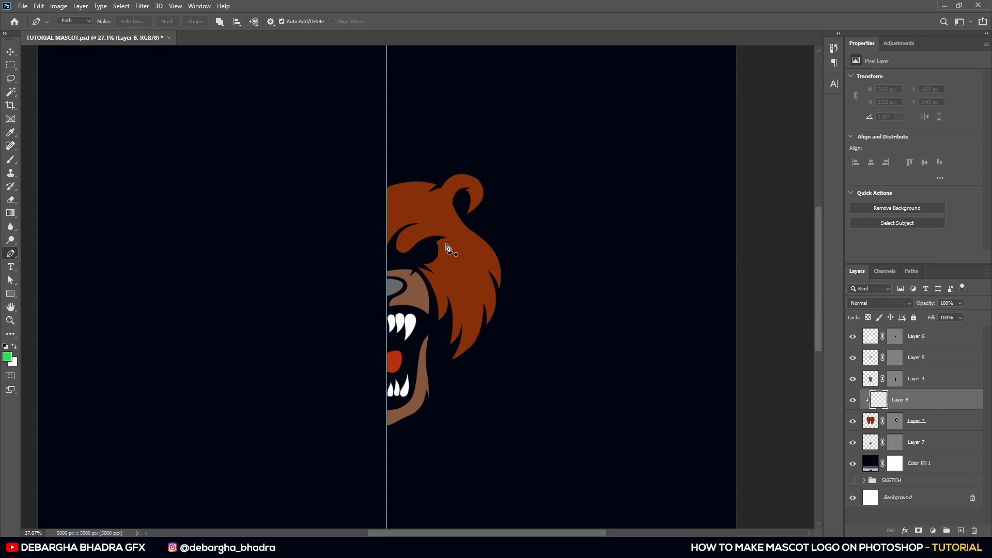
scroll(483, 266, up, 3)
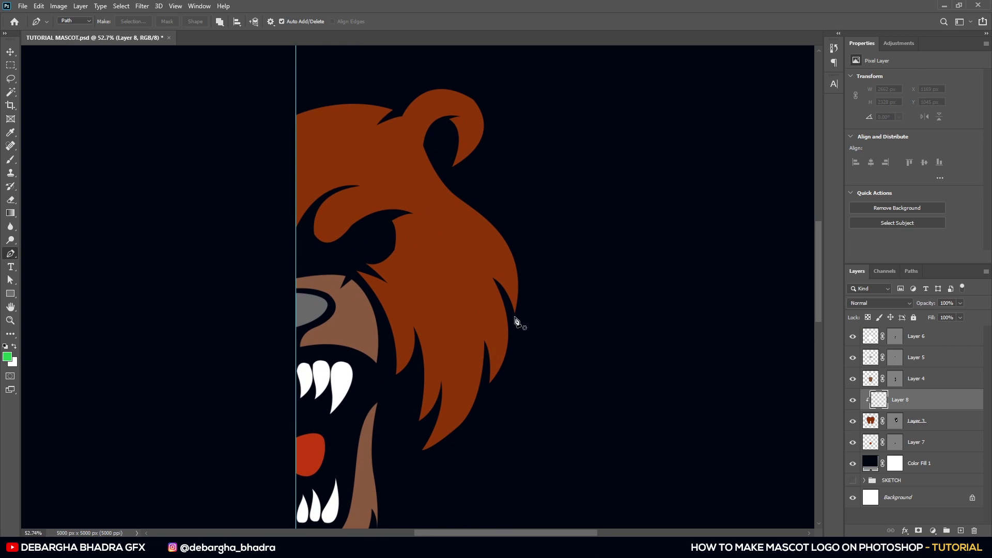
click(514, 319)
drag(463, 247, 399, 225)
alt+click(464, 247)
drag(511, 332, 518, 390)
click(514, 319)
Trace the shadow outline around the lower fur locks up to the muzzle and turn the paths into a vector mask on Layer 8
click(484, 392)
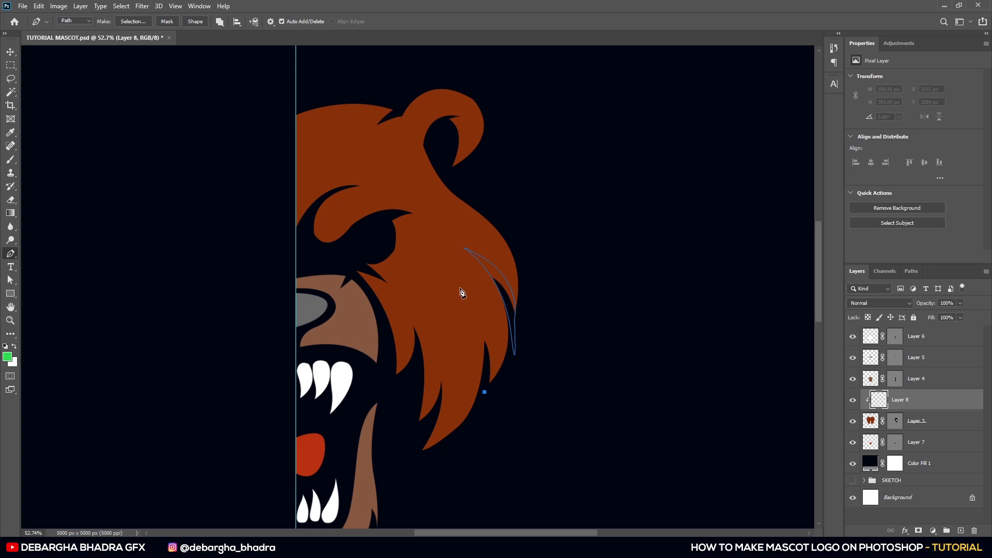
drag(466, 294, 516, 350)
alt+click(464, 296)
scroll(476, 462, up, 5)
scroll(476, 462, right, 3)
drag(634, 356, 652, 321)
click(436, 159)
scroll(556, 283, down, 4)
drag(556, 284, 519, 263)
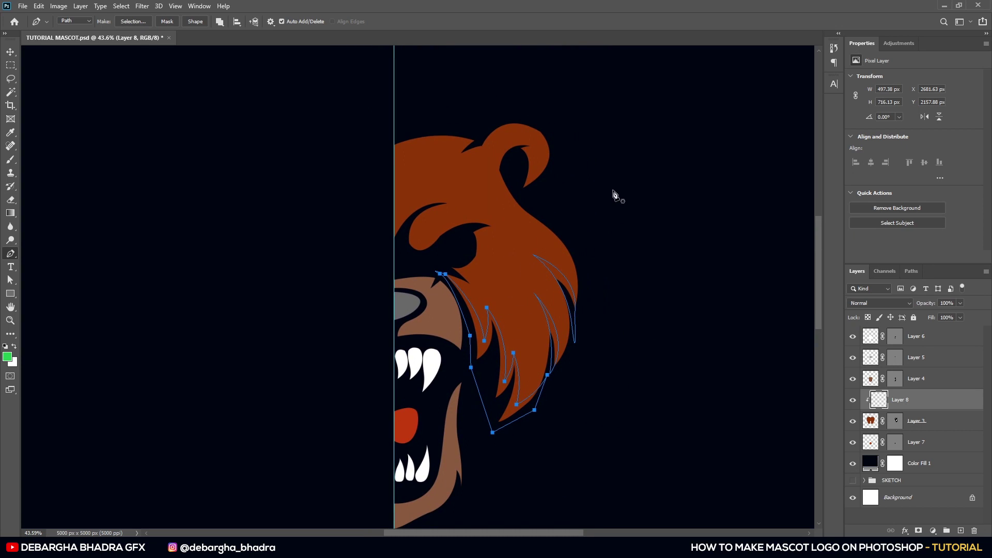
right_click(586, 199)
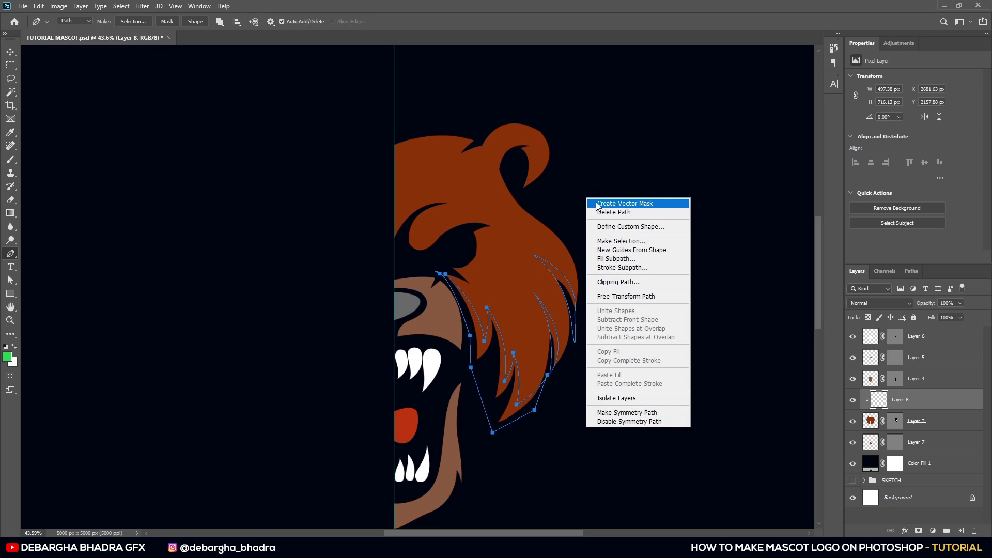
click(597, 204)
Brush dark brown 5d1e02, darkened from the sampled fur colour, over the masked shadow areas of the lower fur locks on Layer 8
click(10, 159)
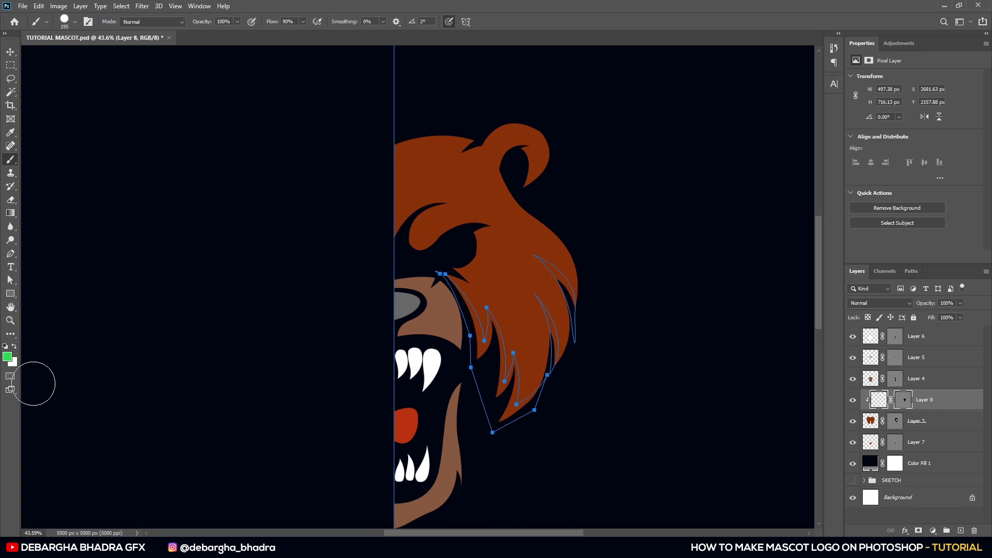
click(7, 356)
click(505, 261)
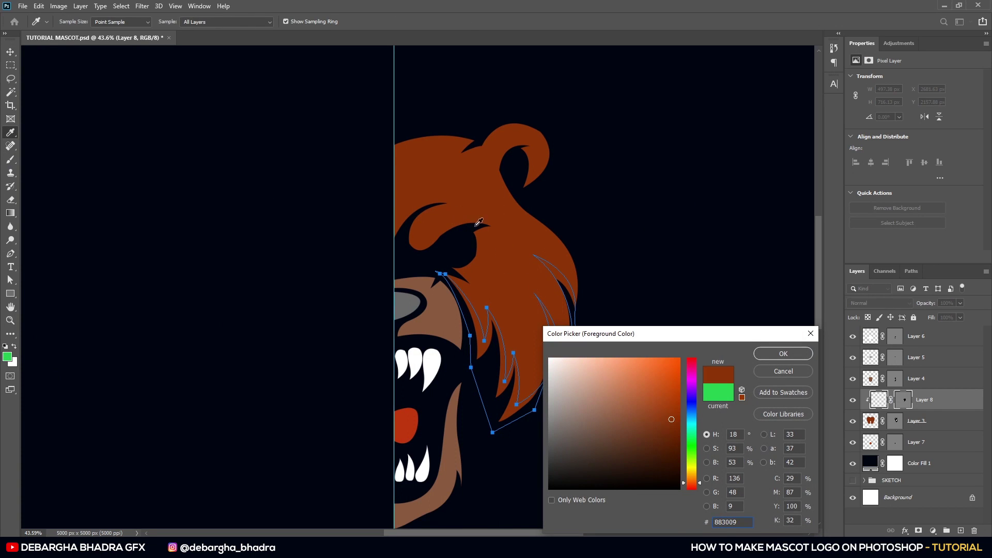
drag(671, 421, 675, 438)
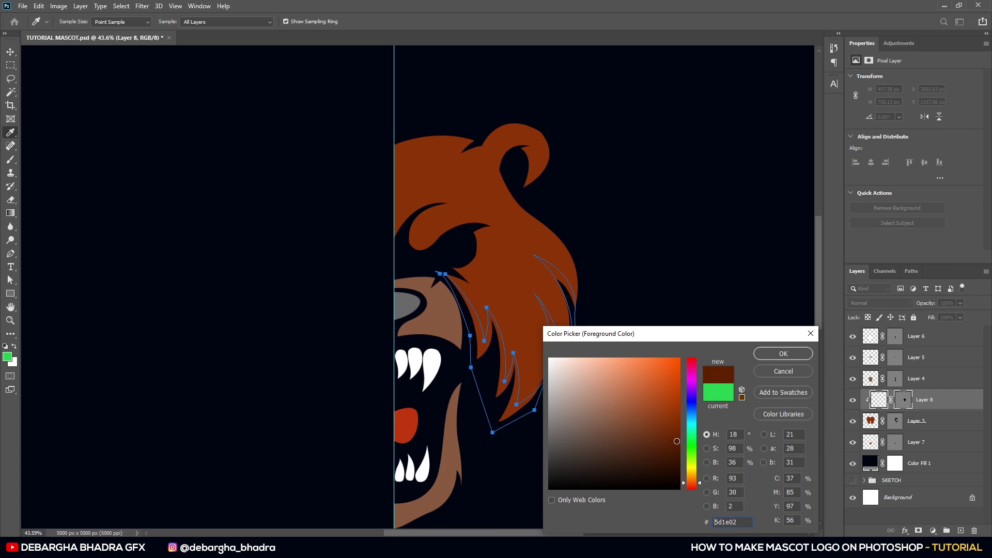
click(779, 355)
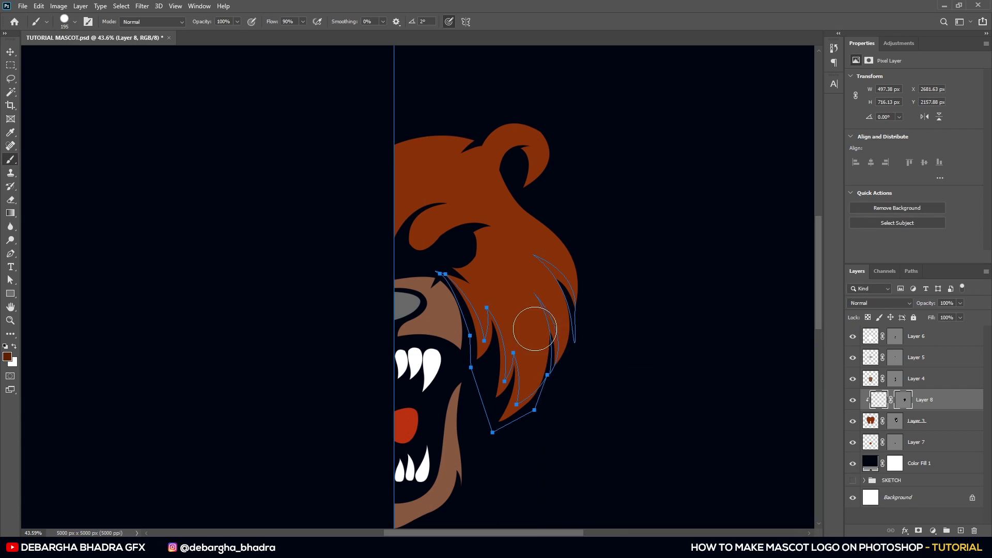
drag(489, 315, 511, 405)
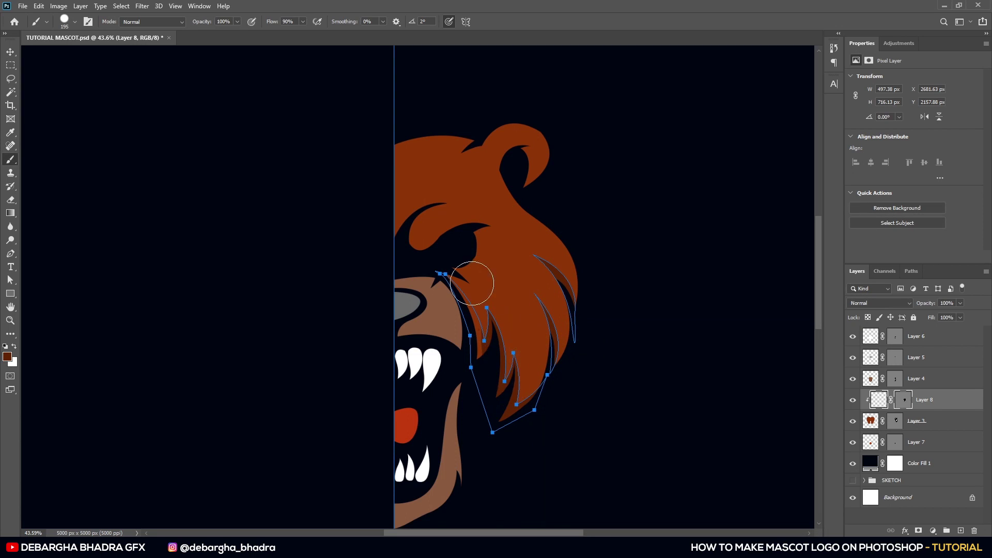
click(941, 422)
click(925, 400)
scroll(570, 287, down, 1)
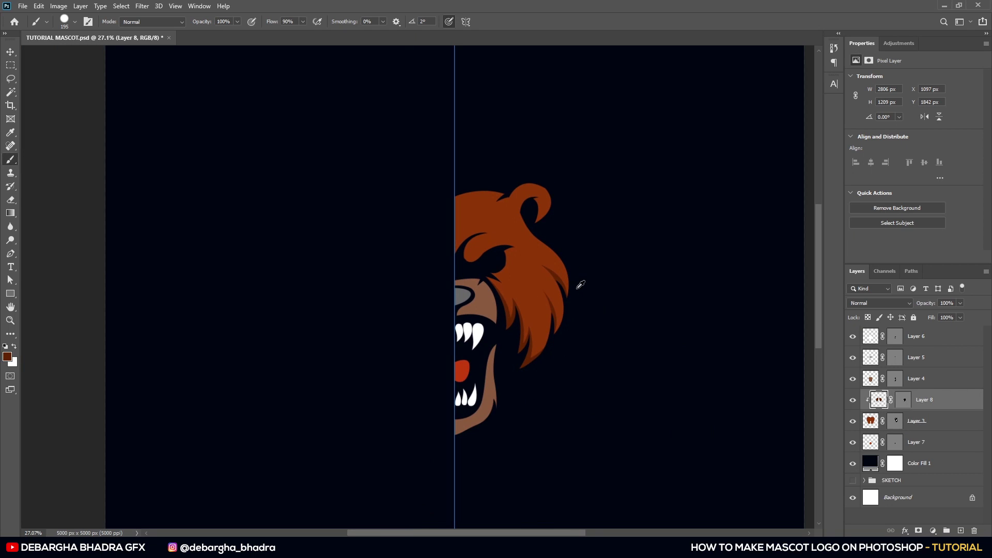
scroll(532, 292, down, 1)
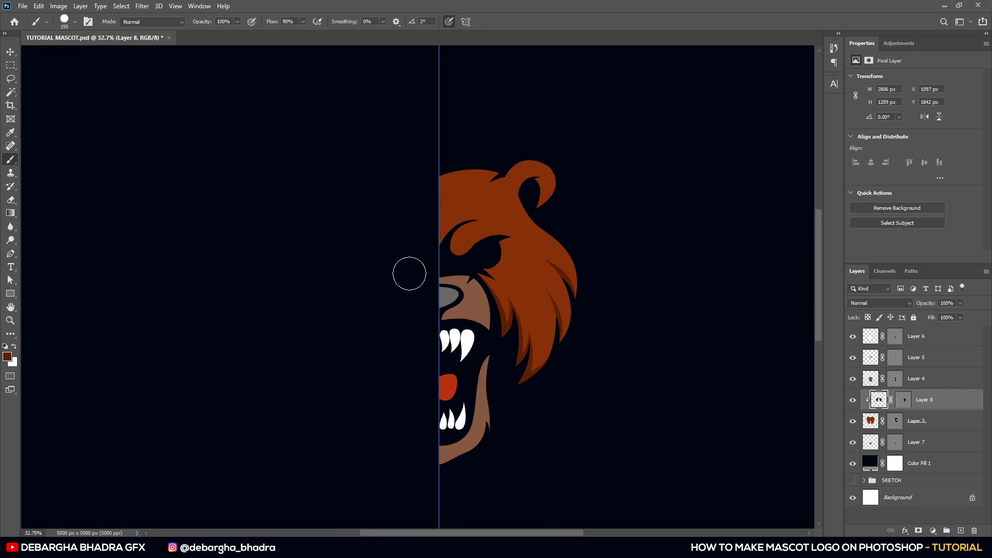
Extend Layer 8's vector mask with Pen-drawn shadow shapes, beginning at the rounded inner end of the brow
click(11, 253)
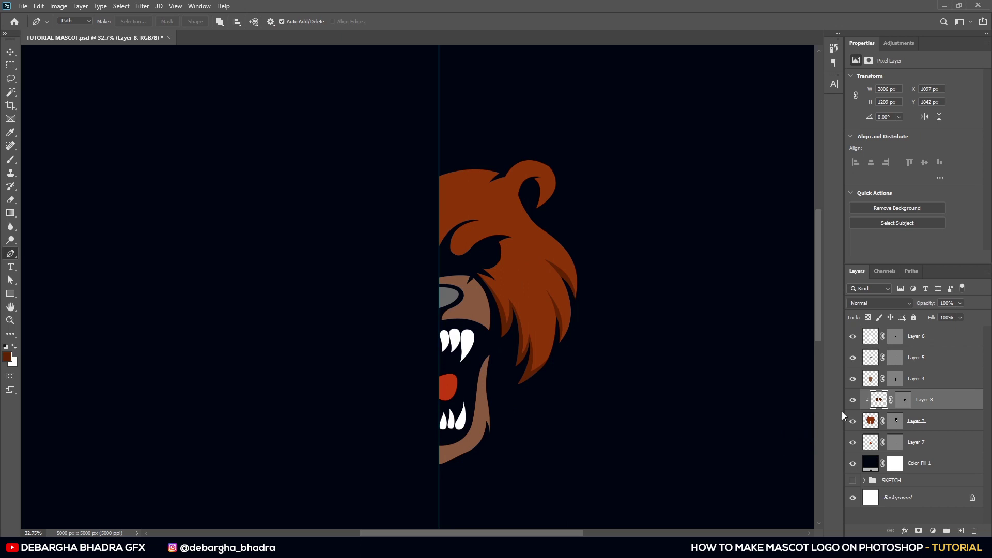
click(895, 421)
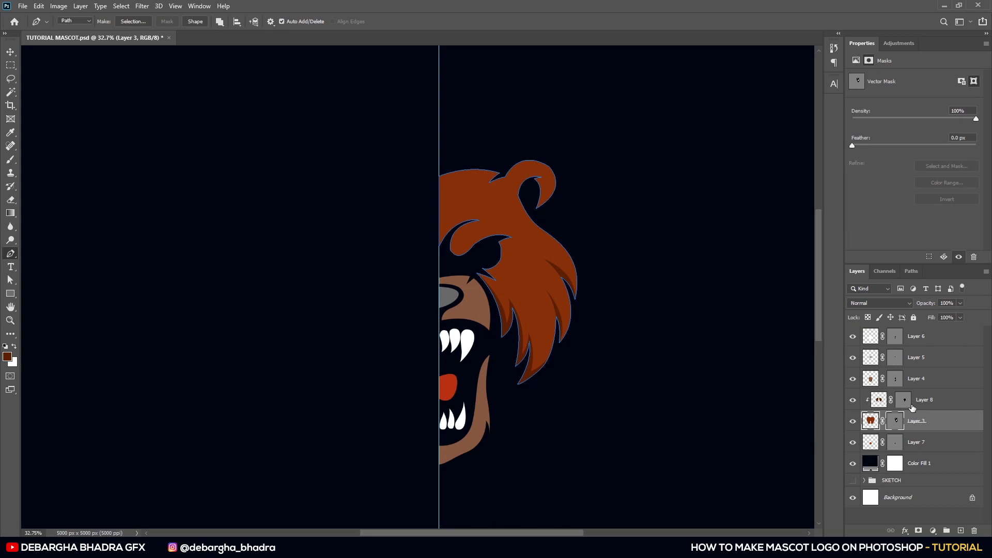
click(906, 402)
scroll(434, 224, up, 3)
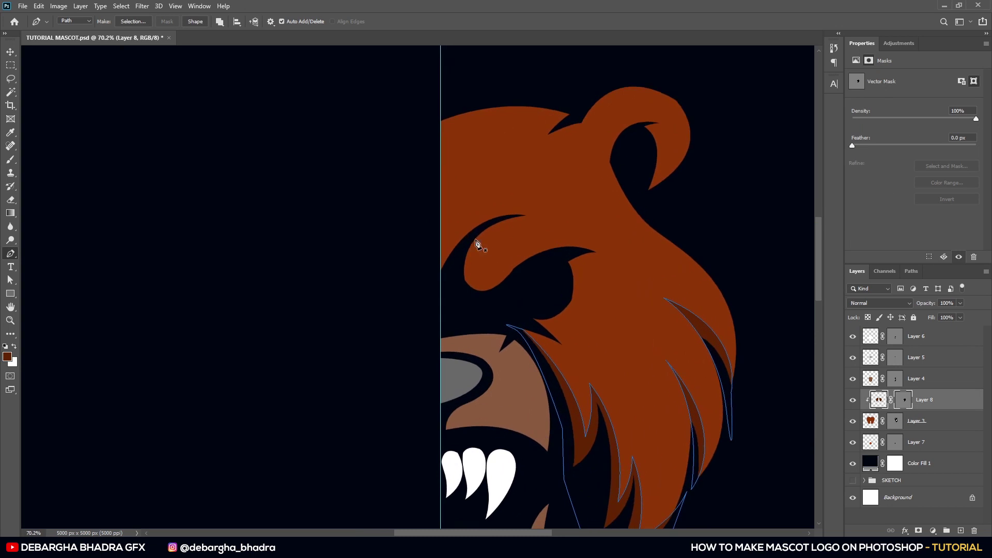
scroll(514, 233, up, 2)
scroll(483, 287, up, 2)
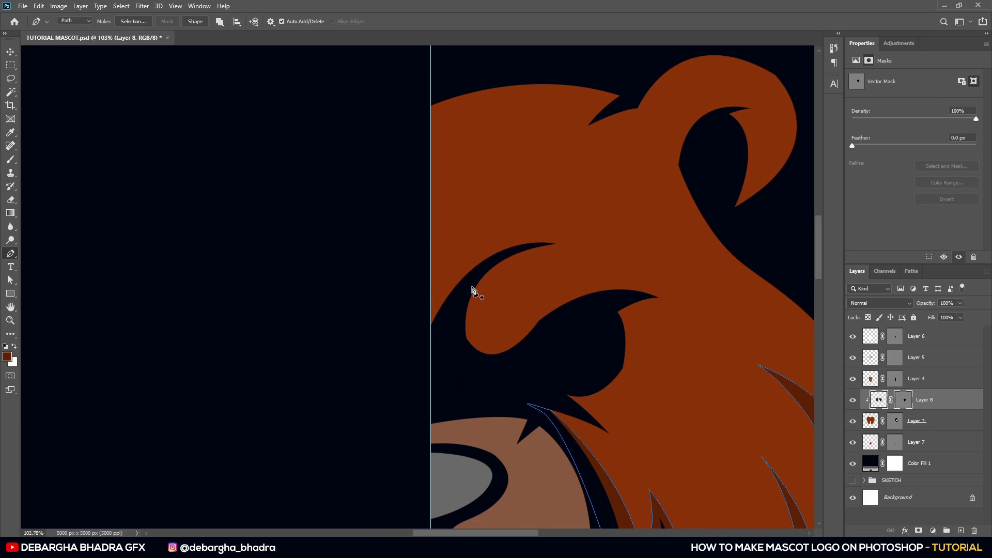
drag(486, 340, 512, 352)
click(542, 309)
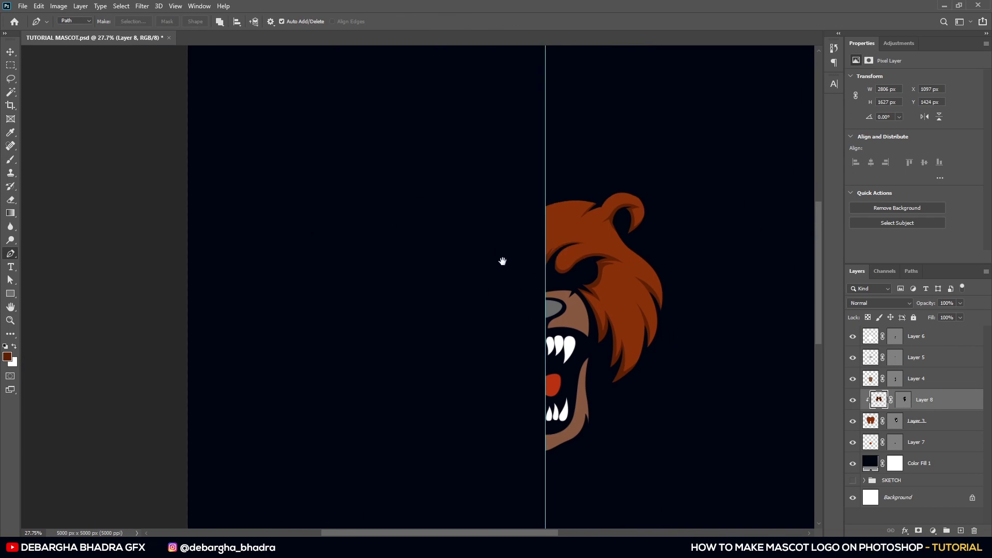
drag(521, 259, 423, 279)
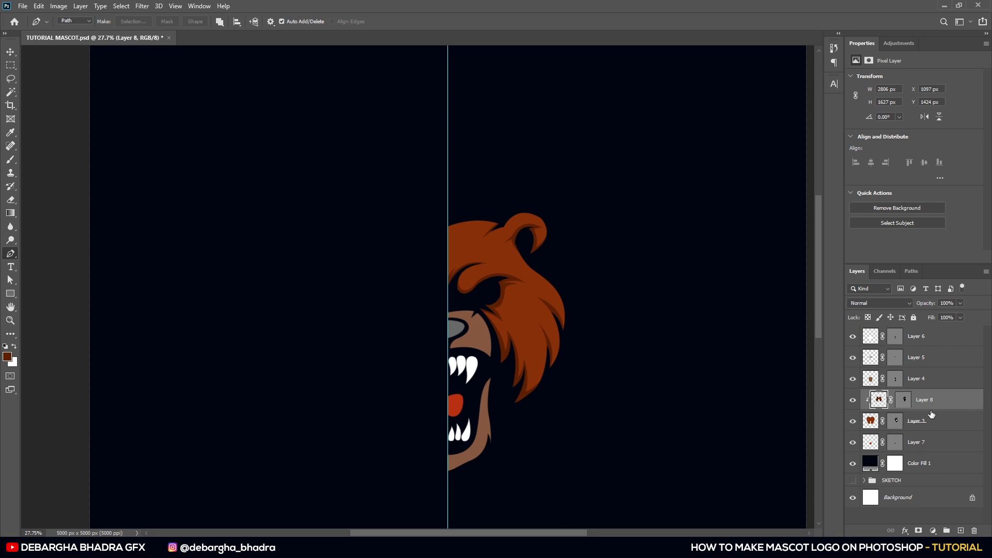
Add a clipped layer above Layer 3 and draw a closed highlight path, about 395 by 142 px, along the head's top edge
click(940, 420)
click(959, 530)
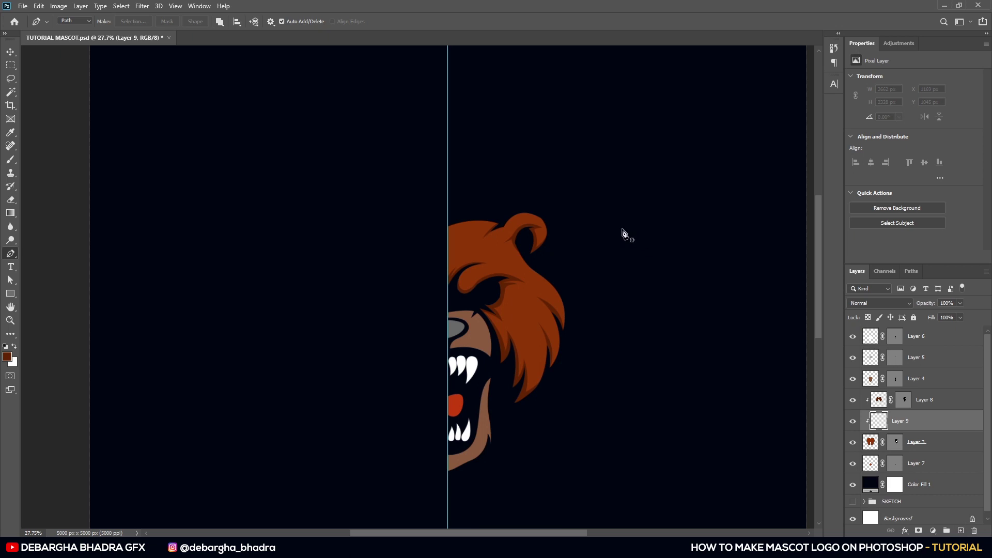
scroll(458, 248, up, 4)
scroll(457, 217, up, 2)
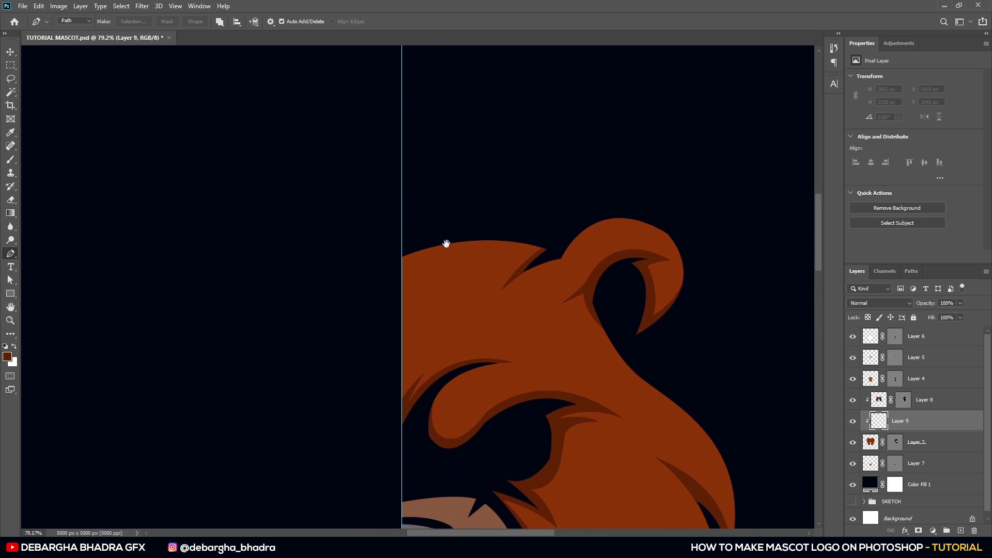
click(399, 268)
drag(546, 249, 634, 269)
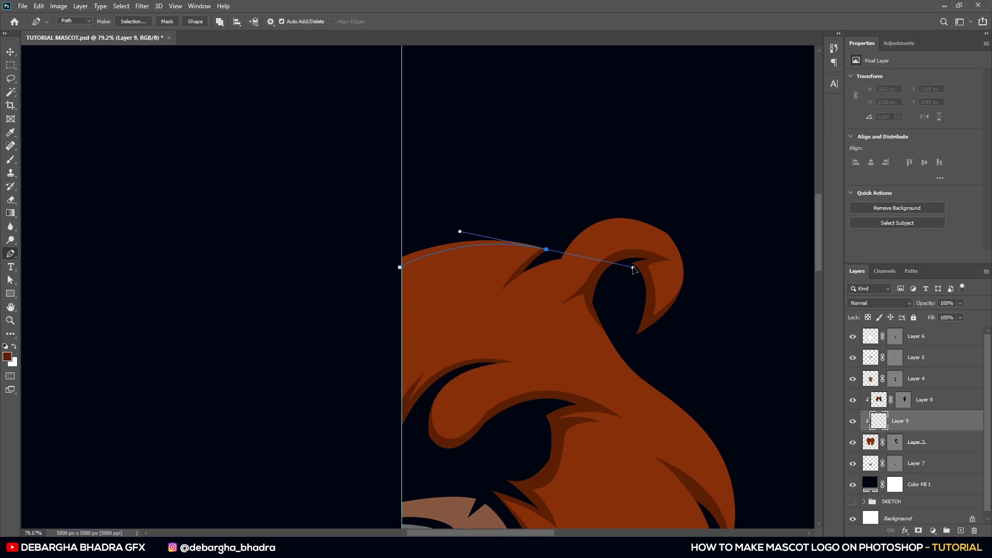
drag(547, 249, 561, 238)
click(479, 210)
click(404, 250)
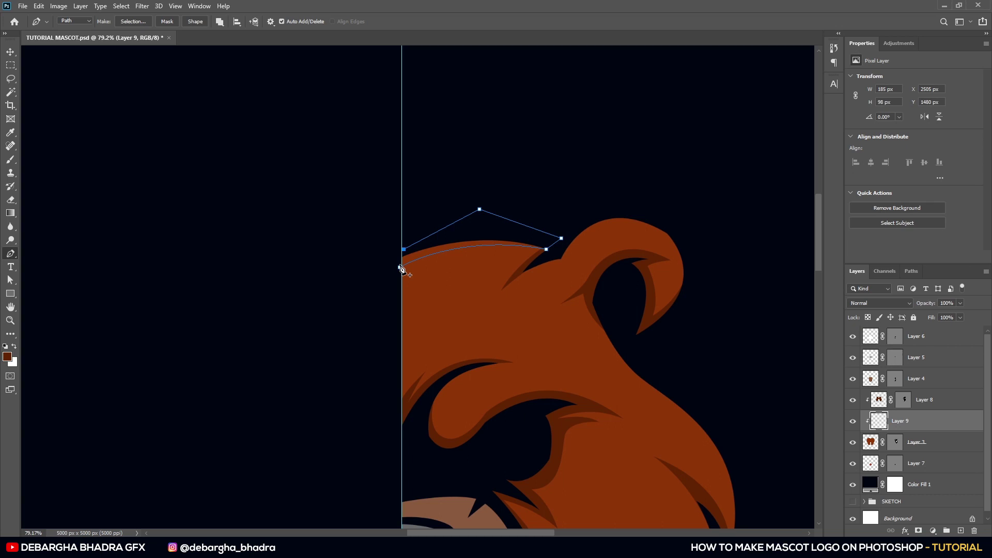
click(400, 268)
Draw a second closed highlight path, about 444 by 262 px, from the forehead notch around the ear's outer edge
drag(512, 259, 387, 327)
scroll(452, 330, up, 3)
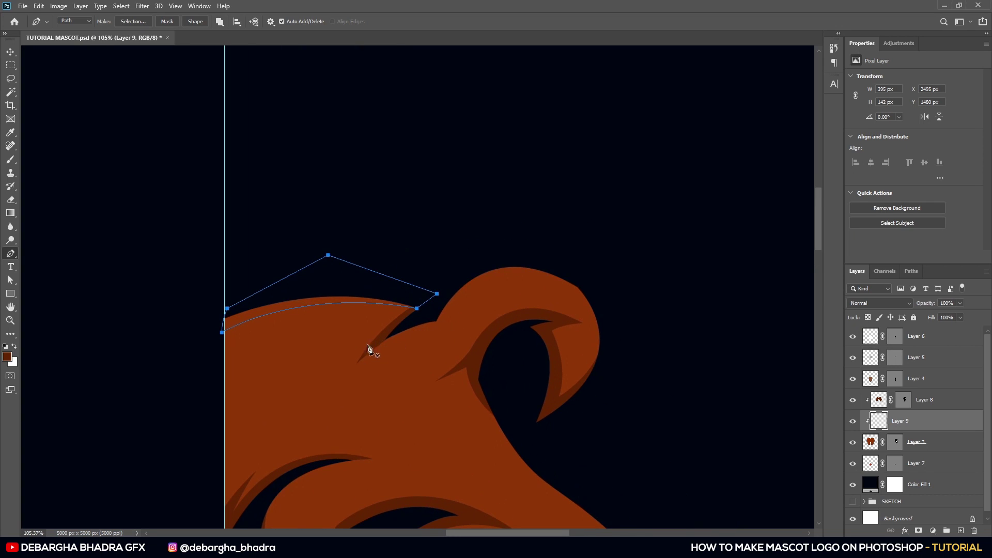
click(380, 345)
drag(455, 323, 476, 322)
alt+click(440, 325)
drag(577, 290, 675, 342)
alt+click(578, 290)
drag(595, 369, 582, 421)
click(621, 352)
click(617, 262)
click(557, 245)
click(450, 255)
click(380, 344)
mouse_move(370, 349)
mouse_down()
mouse_move(394, 332)
mouse_move(383, 348)
mouse_up()
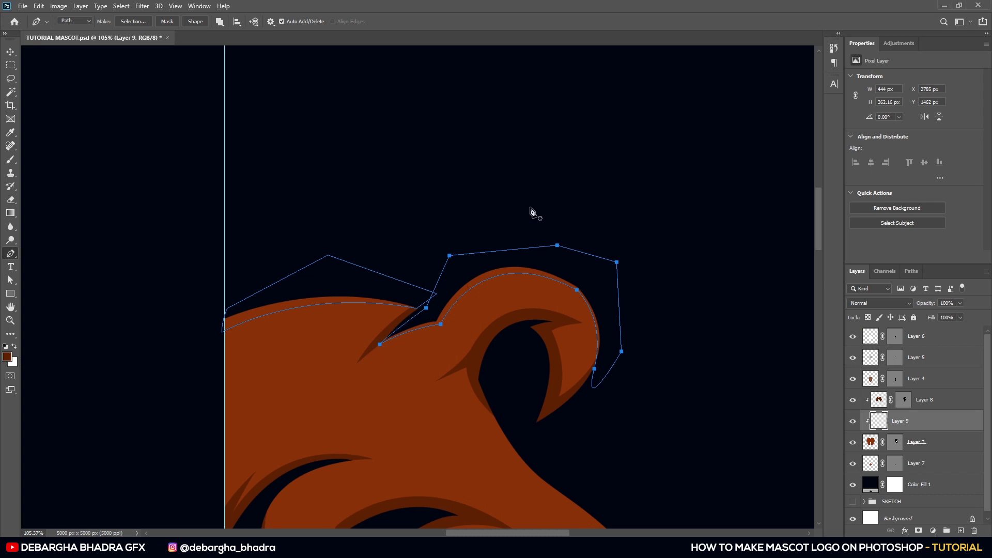
Convert the head and ear paths into a vector mask on Layer 9 and brush the highlights white
scroll(532, 209, down, 3)
right_click(413, 170)
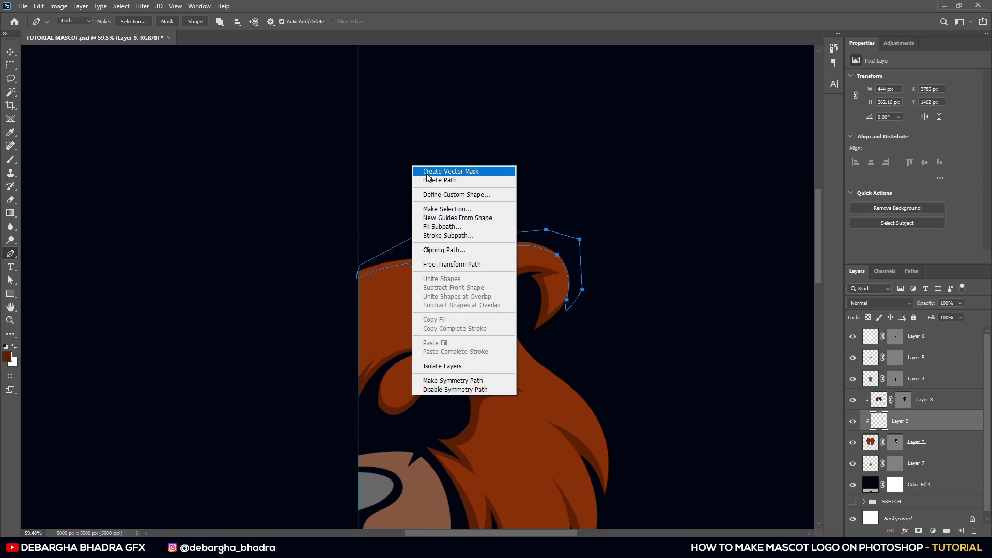
click(434, 169)
click(17, 161)
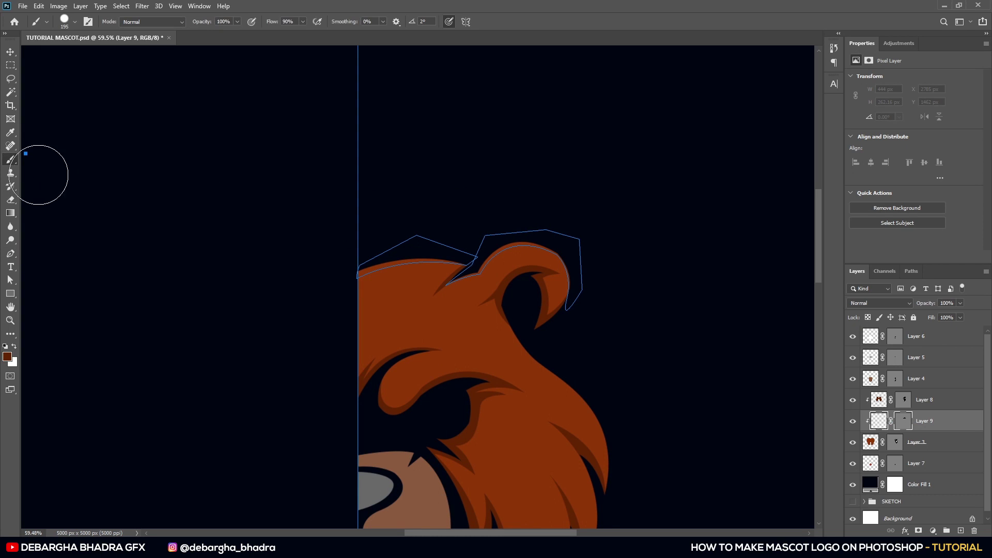
click(15, 346)
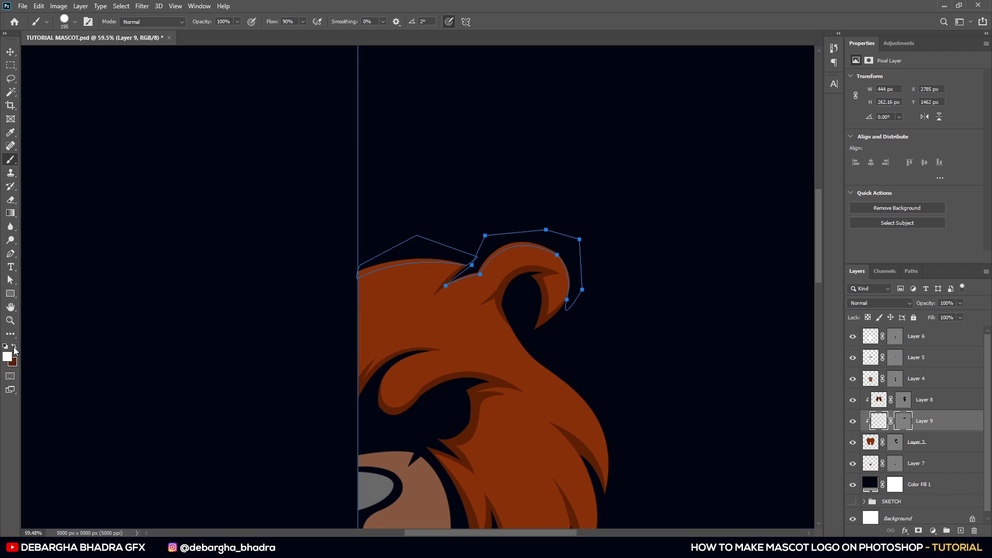
mouse_move(479, 243)
mouse_down()
mouse_move(347, 287)
mouse_move(457, 259)
mouse_move(553, 277)
mouse_move(549, 328)
mouse_up()
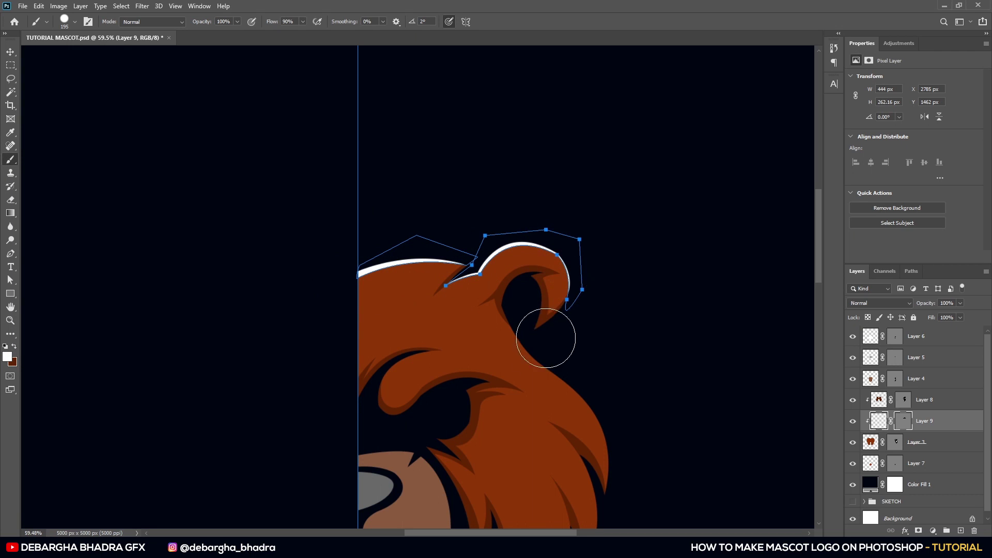
Move the white highlight layer, Layer 9, above the shadow layer, Layer 8
key(ctrl+bracketright)
key(a)
scroll(536, 284, up, 5)
scroll(527, 317, down, 6)
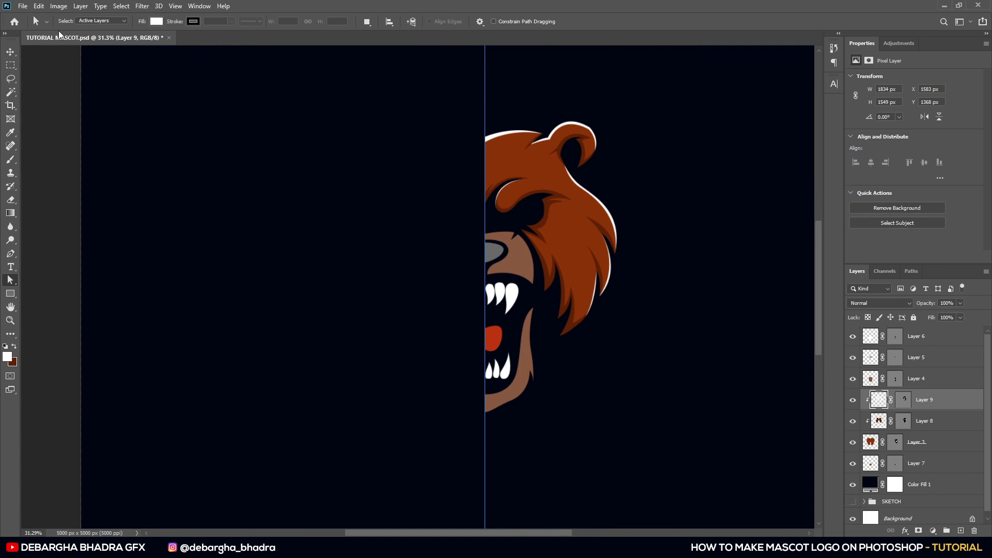
key(v)
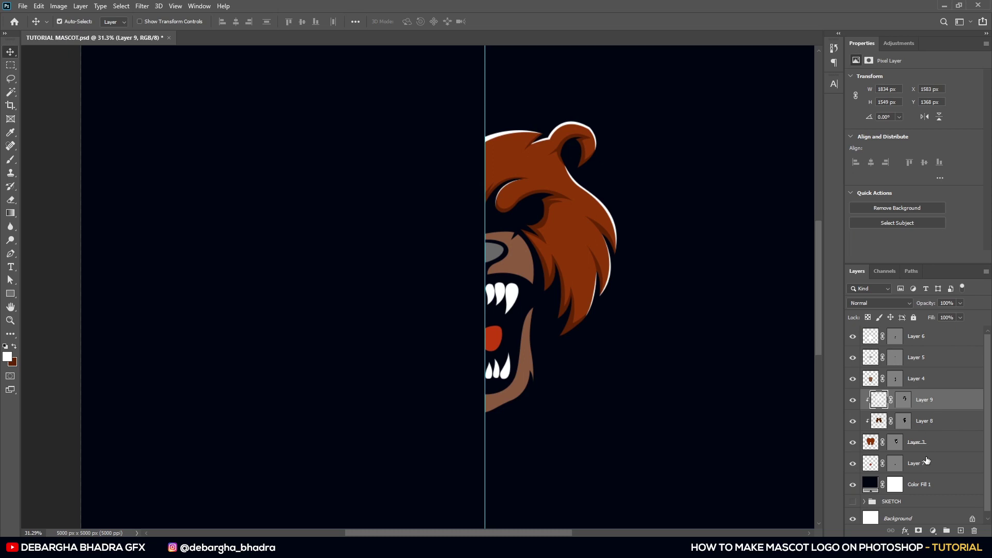
Add an empty layer above the tongue's Layer 7 and make it a clipping mask on the tongue
click(925, 462)
click(853, 464)
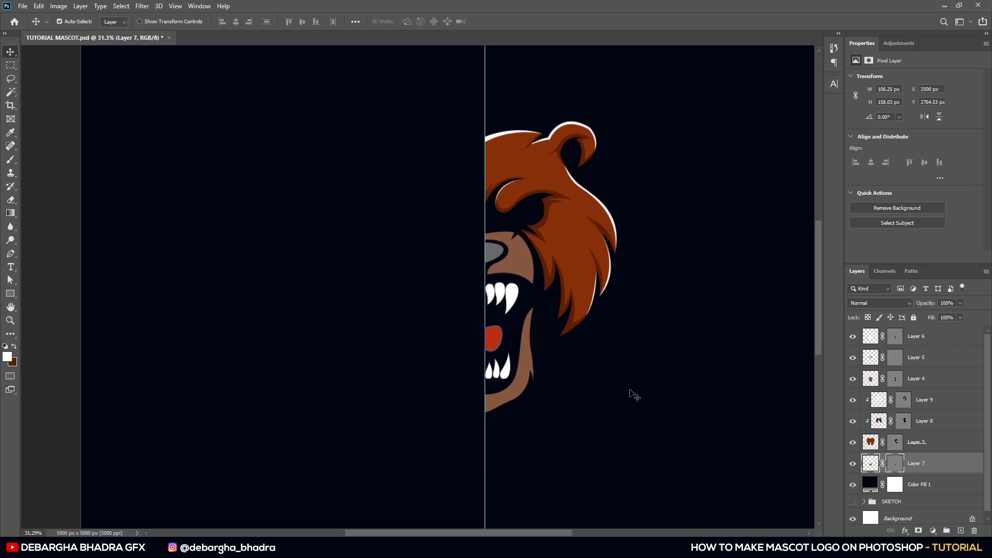
click(10, 255)
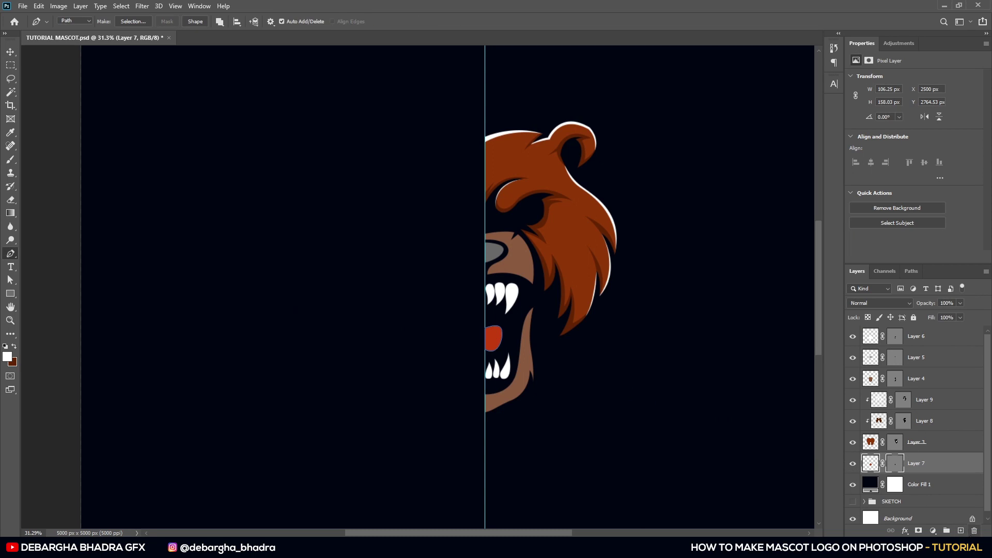
click(961, 531)
right_click(918, 474)
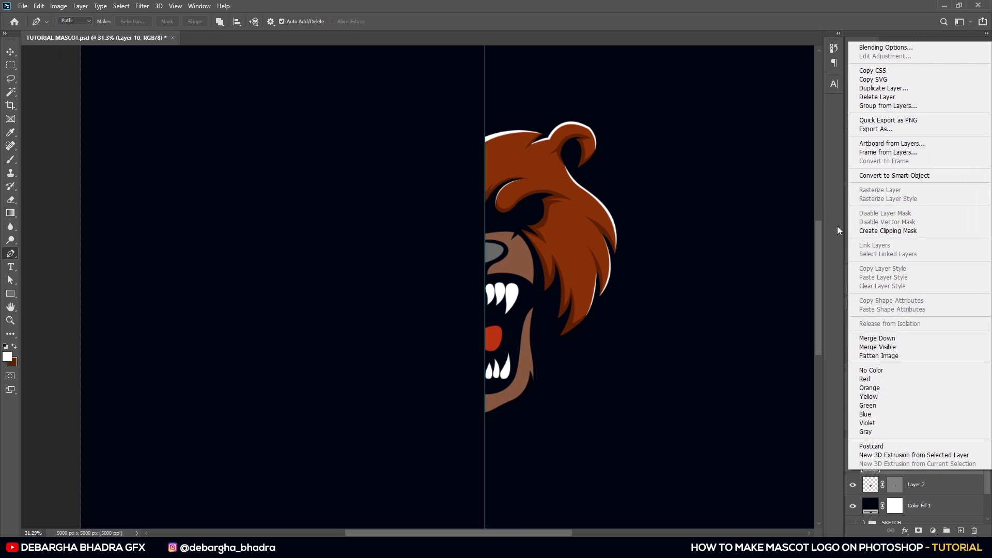
click(888, 231)
Draw a closed shadow path, about 165 by 219 px, around the tongue's outer rim and make it a vector mask on Layer 10
scroll(477, 306, up, 6)
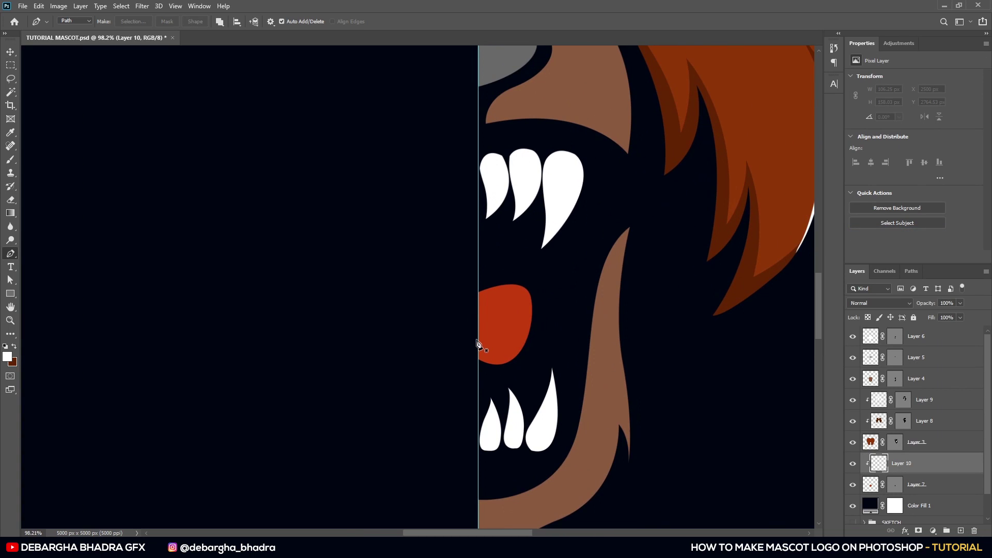
click(478, 316)
drag(515, 351, 514, 350)
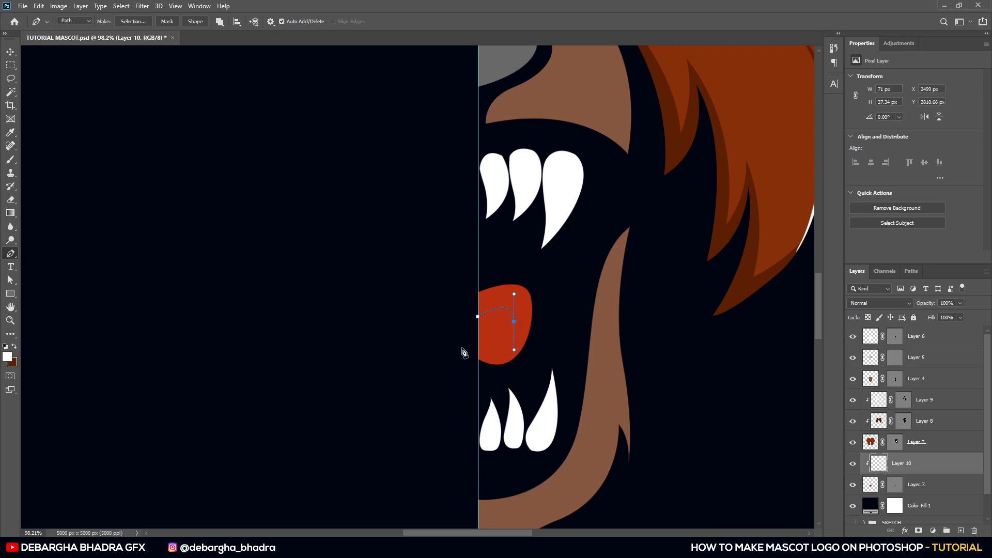
drag(452, 343, 451, 342)
click(481, 374)
click(534, 357)
click(550, 287)
drag(519, 264, 529, 258)
click(468, 279)
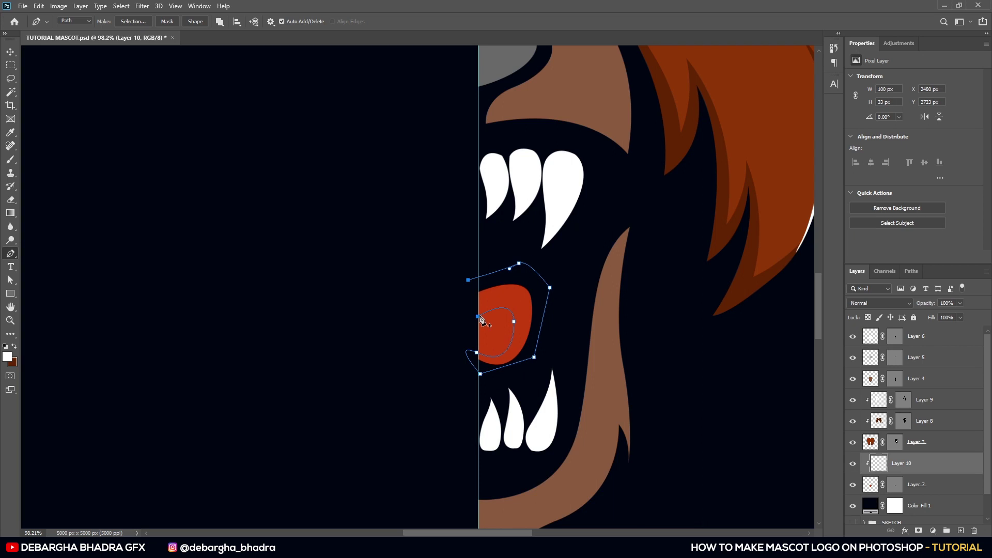
click(478, 317)
right_click(211, 233)
click(222, 235)
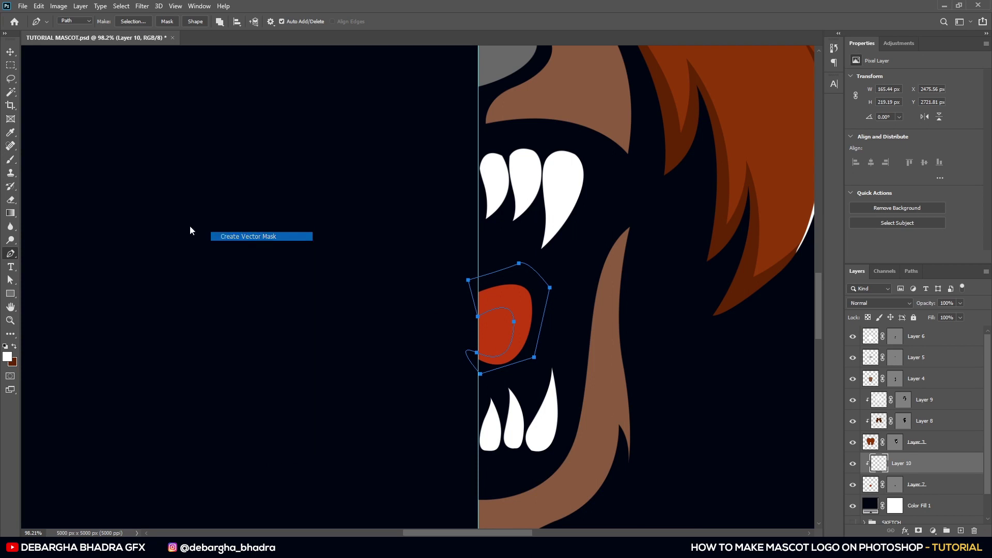
Set the foreground colour to dark red #961c00 for the tongue's shadow
click(8, 356)
click(496, 336)
click(676, 405)
click(679, 409)
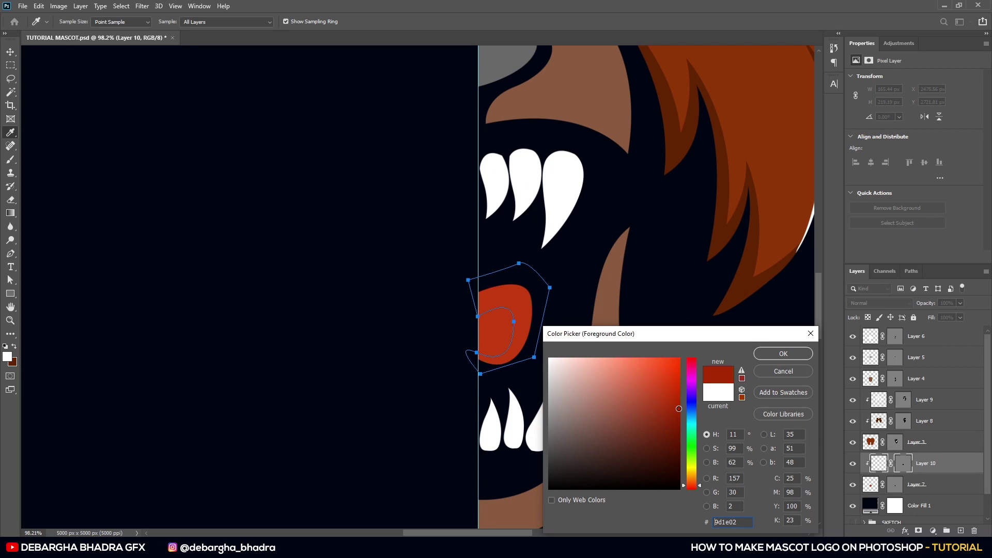
click(705, 487)
click(742, 379)
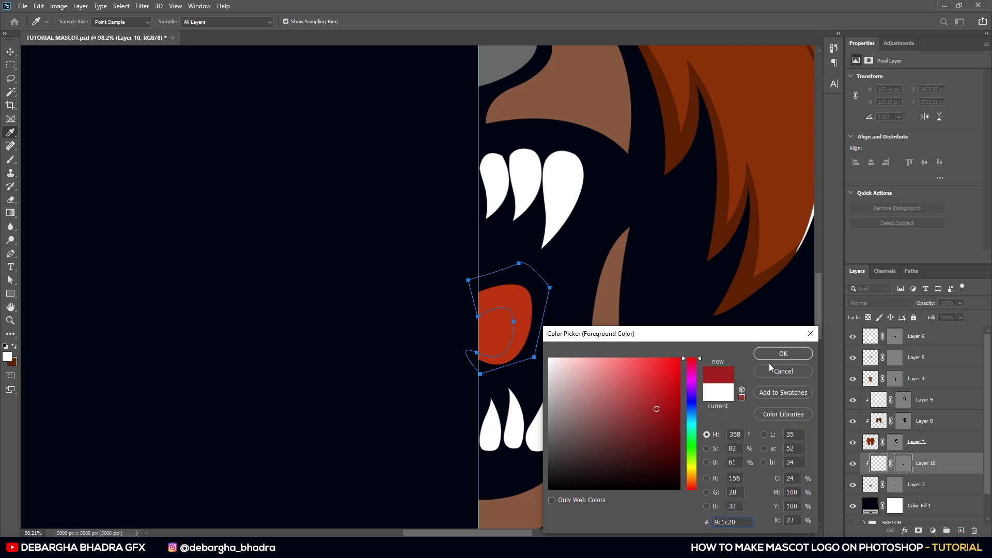
click(522, 300)
drag(678, 408, 685, 410)
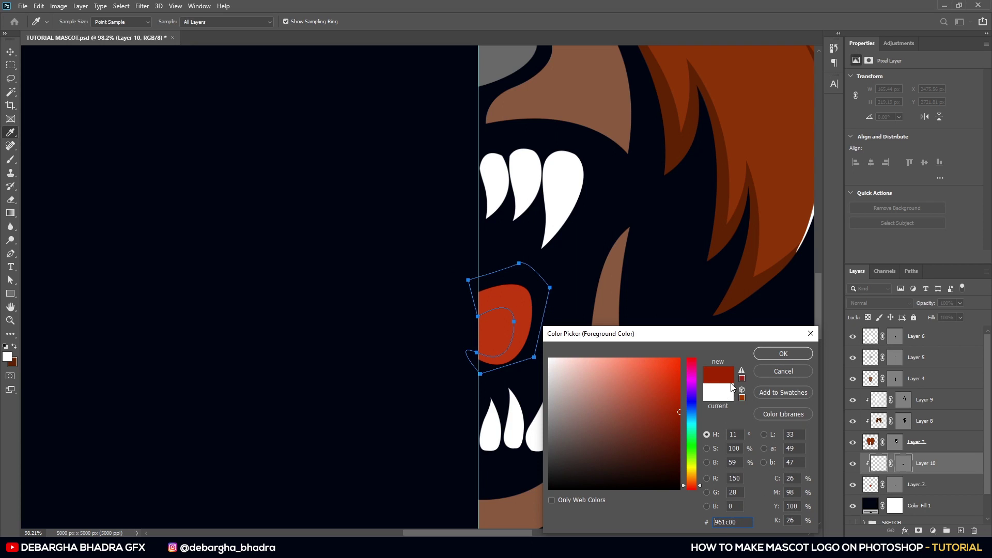
Brush the dark red over the tongue's masked shadow area on Layer 10 and deselect the path
click(10, 254)
right_click(176, 236)
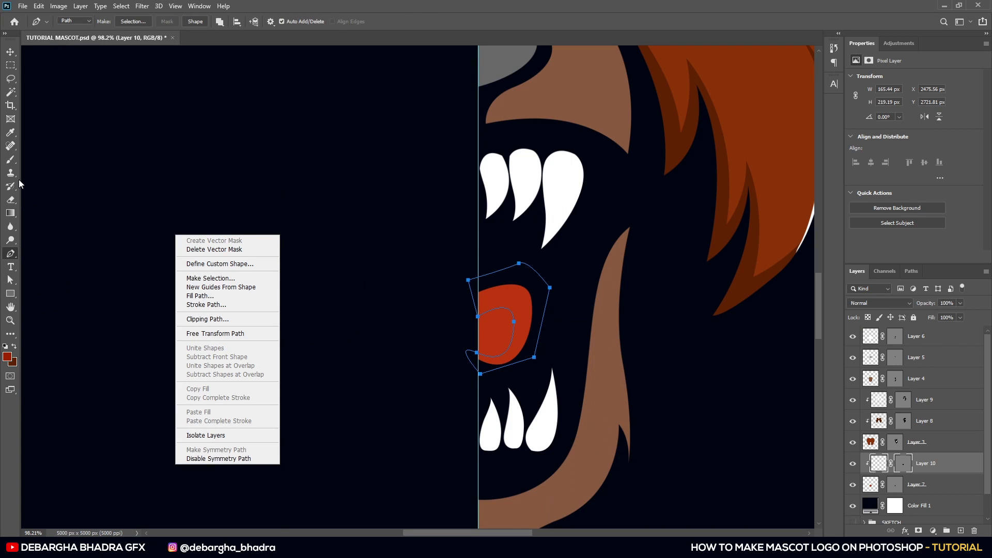
click(10, 159)
click(11, 160)
mouse_move(468, 292)
mouse_down()
mouse_move(493, 304)
mouse_move(466, 361)
mouse_up()
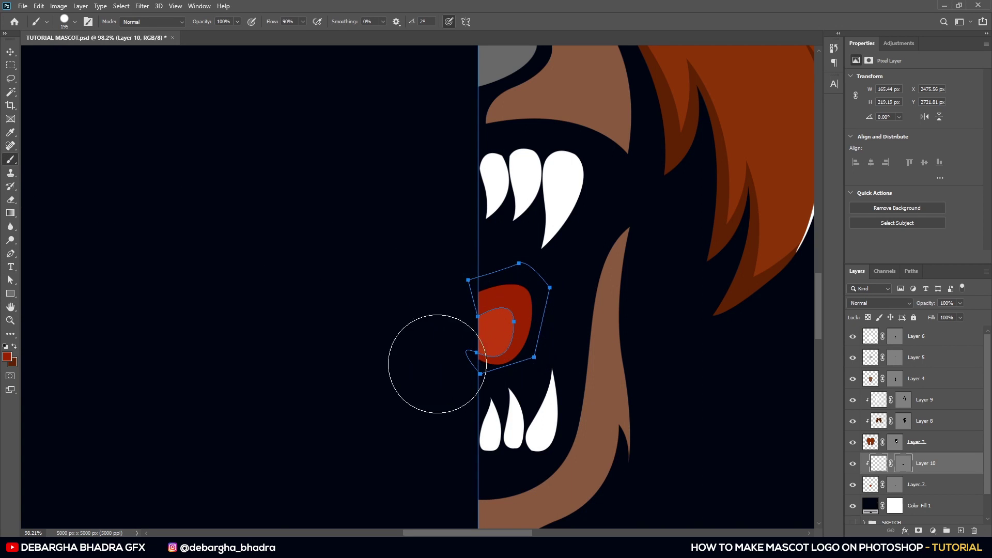
click(11, 279)
click(495, 304)
scroll(533, 282, down, 3)
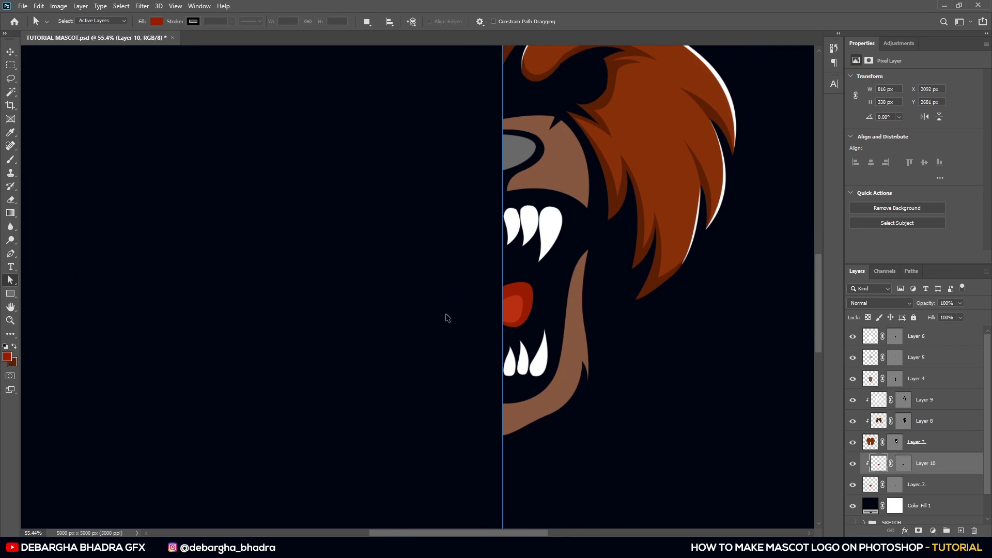
scroll(506, 291, down, 2)
Add an empty layer above the muzzle's Layer 4, clip it to the muzzle and give it a vector mask
click(11, 52)
click(548, 215)
scroll(553, 217, up, 1)
key(p)
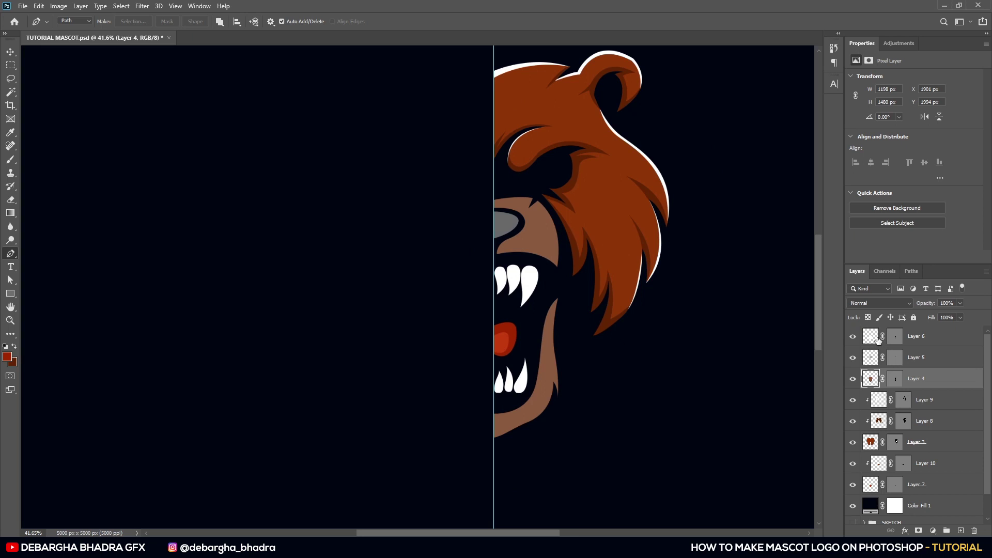
click(961, 531)
right_click(930, 384)
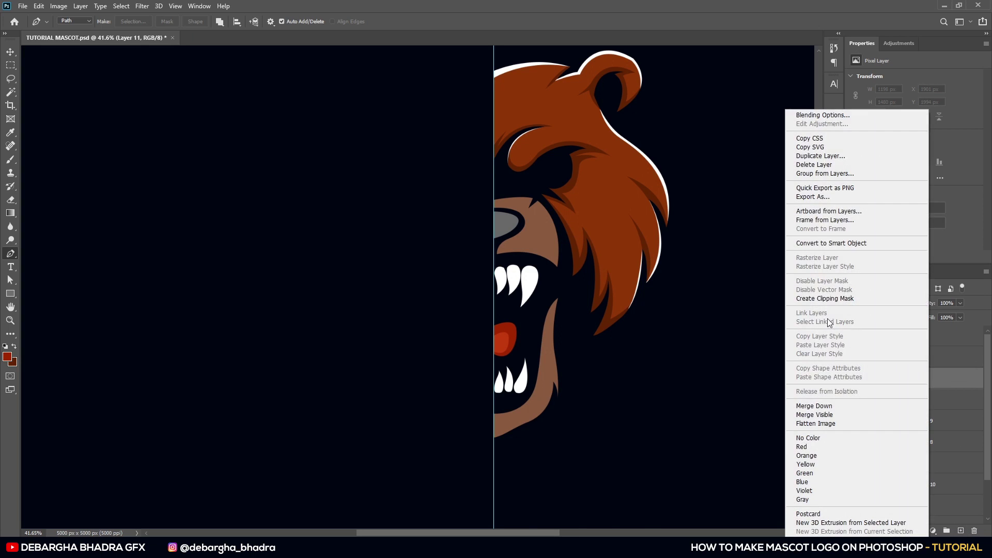
click(805, 299)
scroll(530, 211, up, 3)
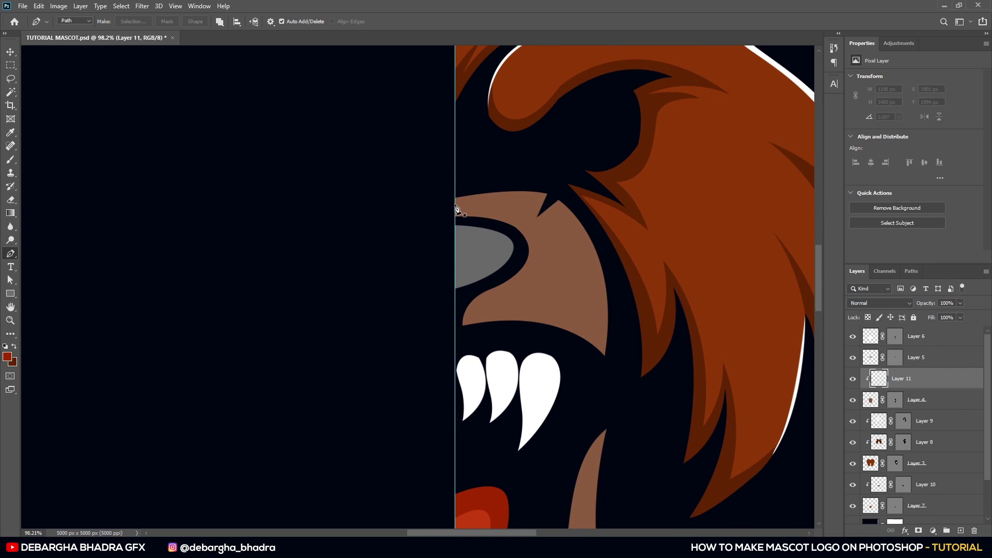
right_click(249, 132)
click(274, 137)
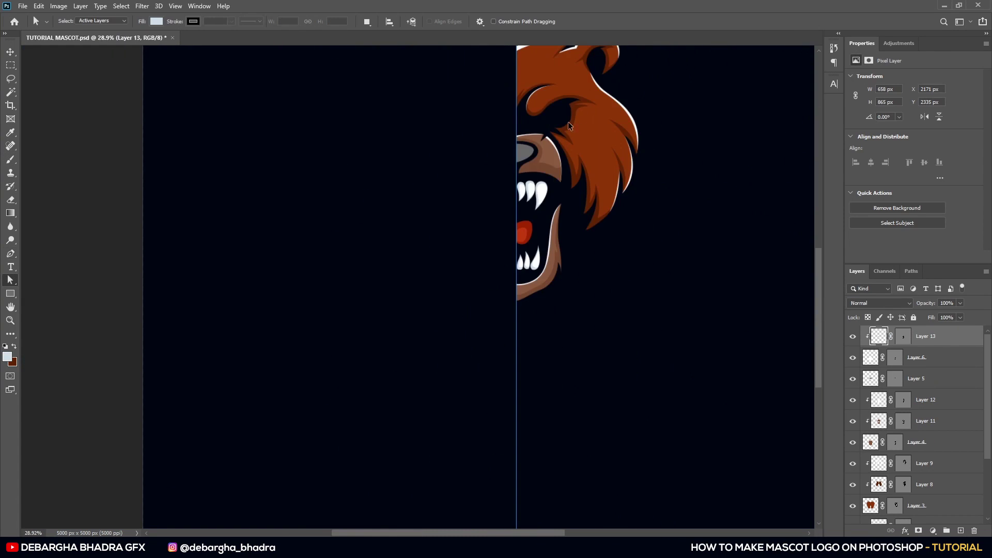
Pick a slightly darker blue-grey and repaint the teeth's shadow on Layer 13 with it
key(h)
drag(568, 122, 499, 251)
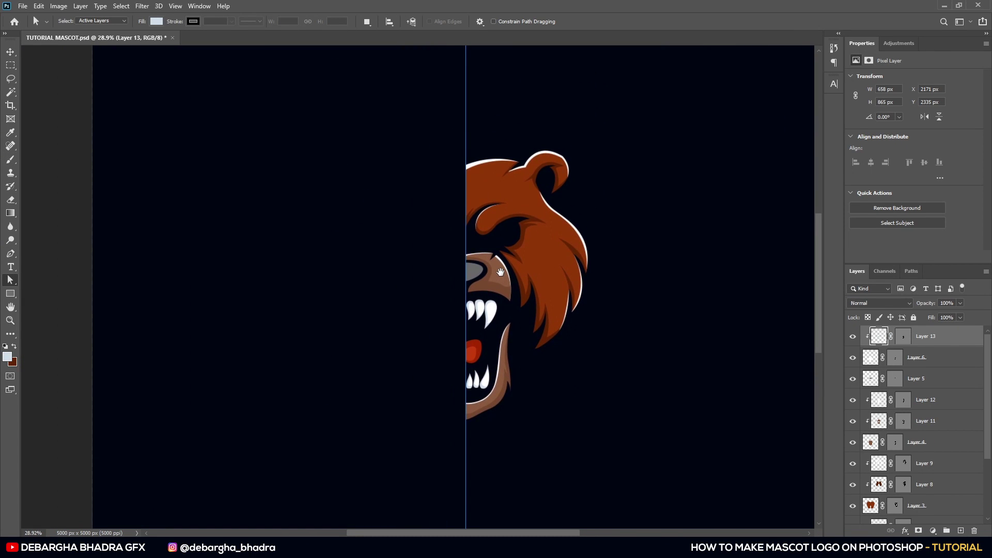
click(10, 159)
click(7, 358)
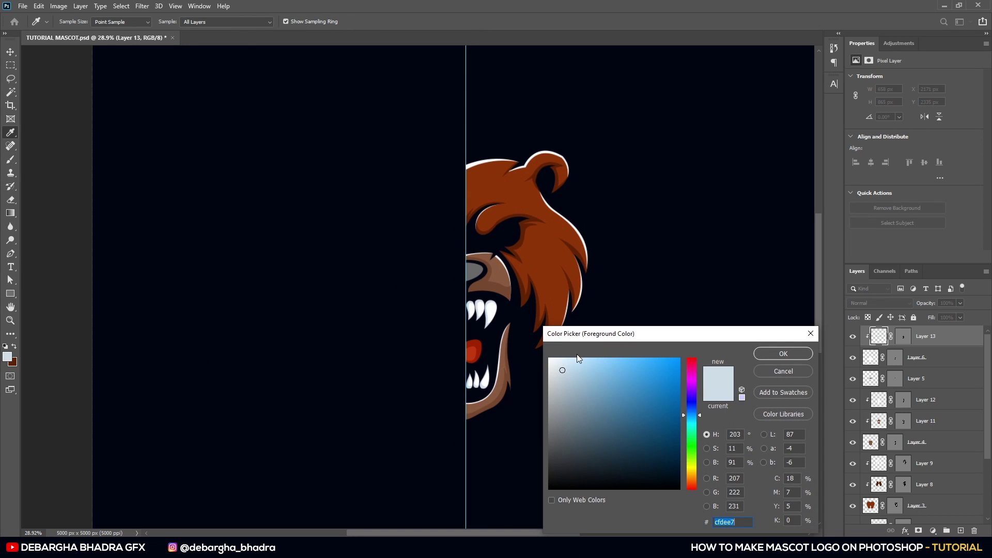
click(564, 379)
click(770, 355)
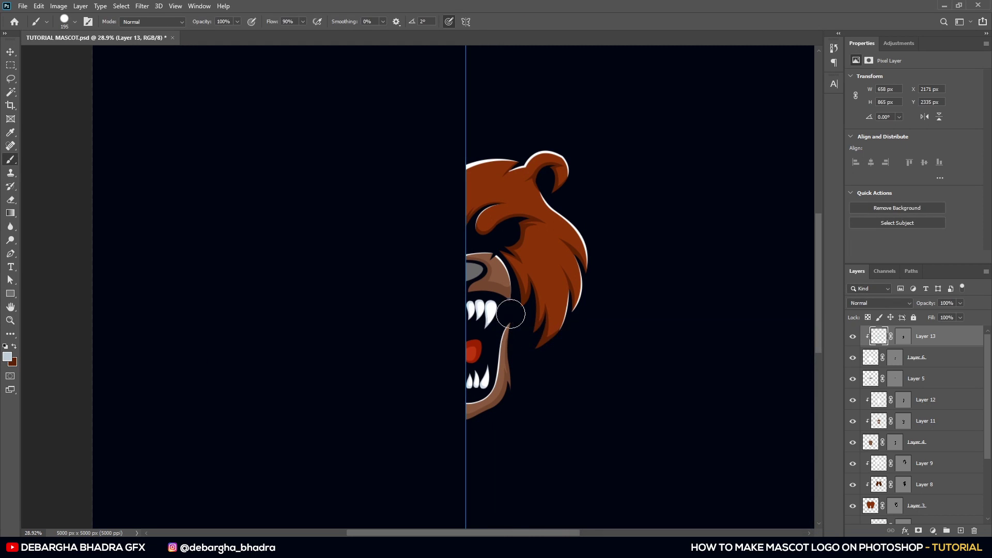
click(494, 374)
scroll(559, 264, down, 1)
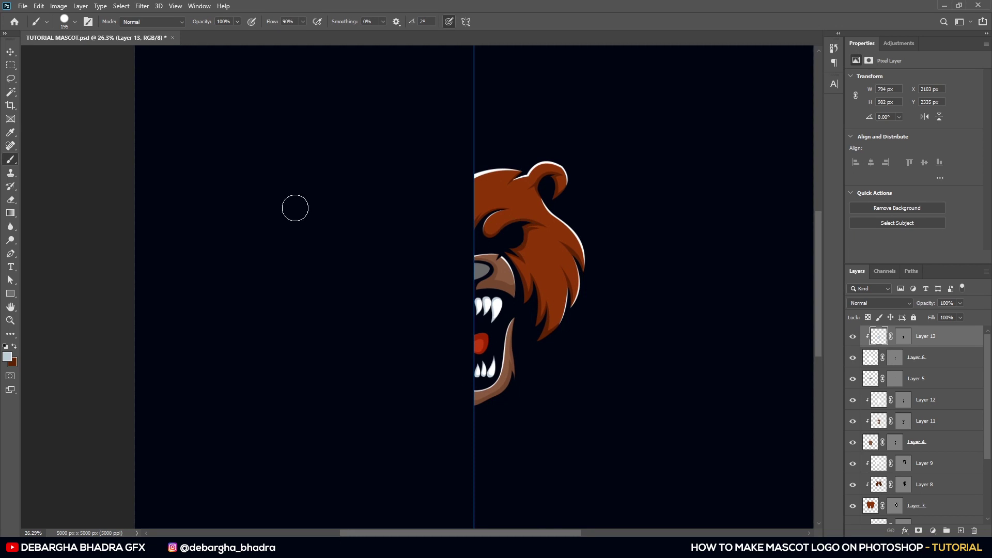
Move the nose's Layer 5 to the top of the layer stack
click(11, 52)
click(488, 272)
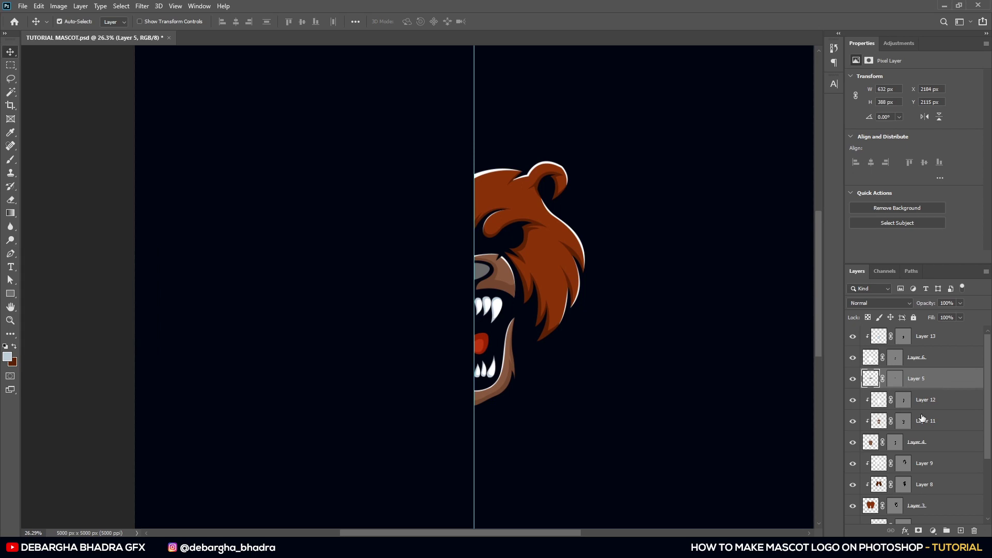
drag(936, 388, 936, 326)
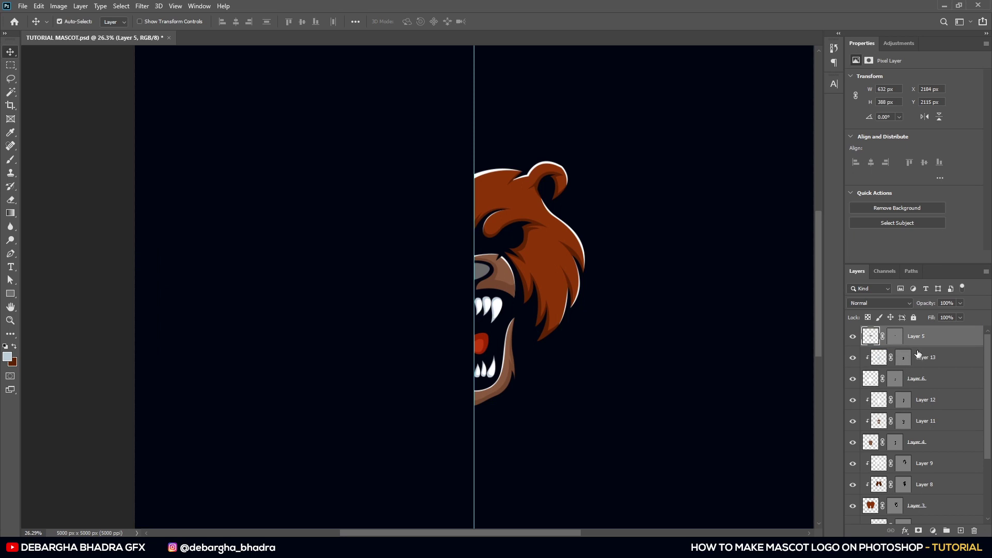
Select all artwork layers from Layer 13 down to the tongue's Layer 7 and convert them to one smart object
click(928, 358)
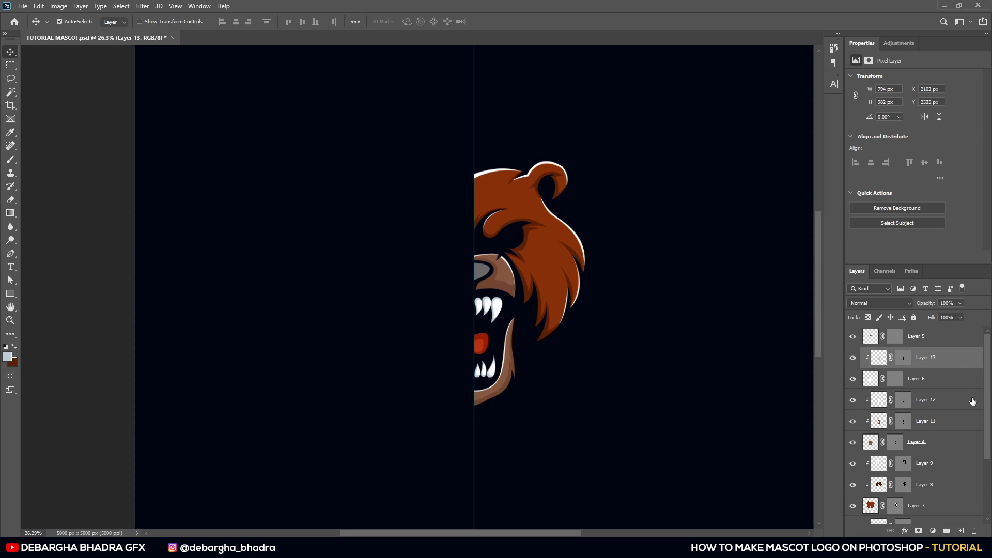
scroll(946, 463, down, 2)
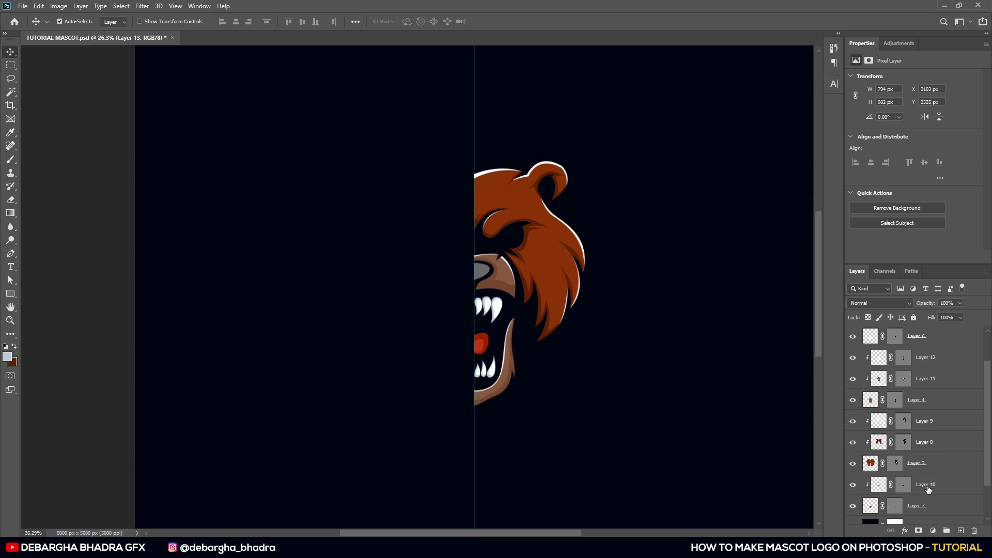
shift+click(928, 470)
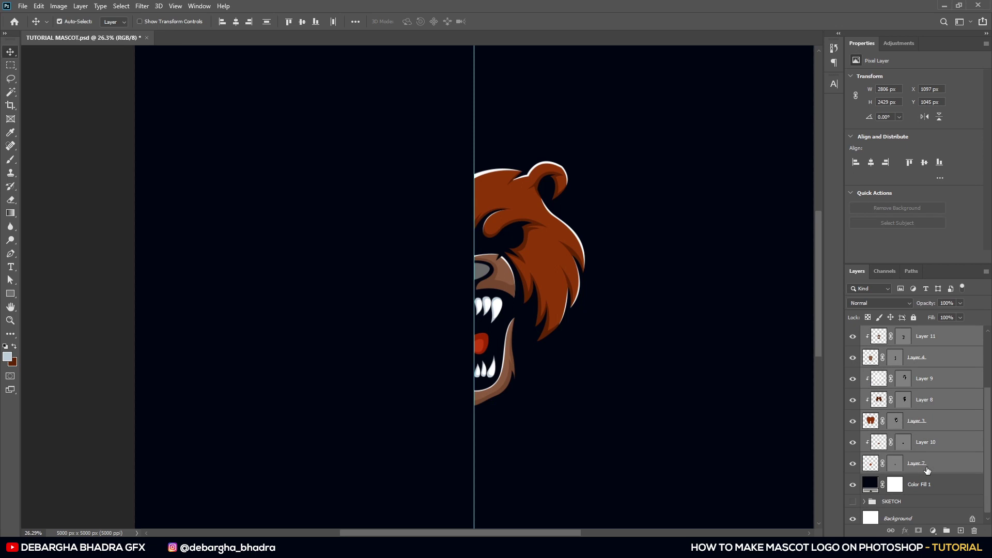
scroll(922, 477, up, 1)
key(ctrl+z)
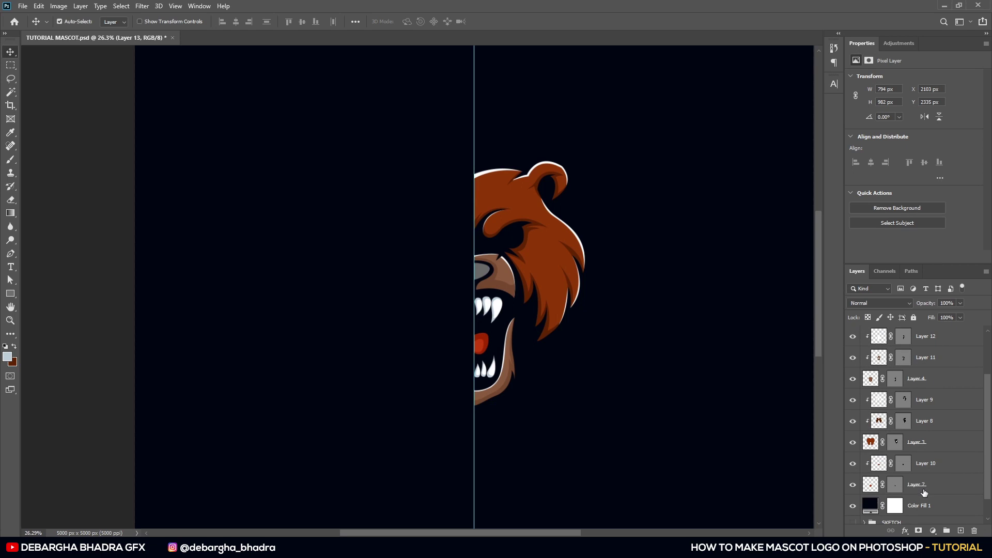
shift+click(923, 487)
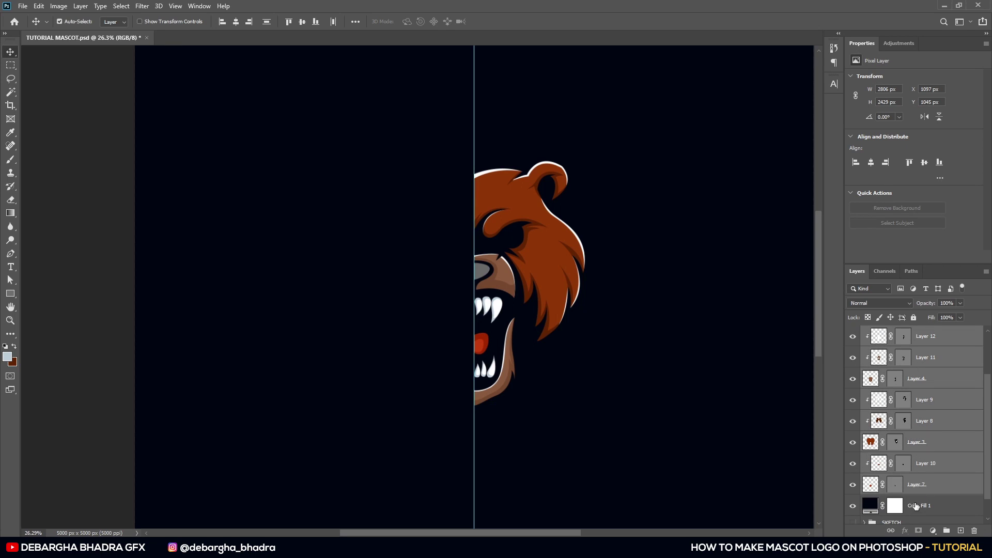
key(ctrl)
right_click(931, 486)
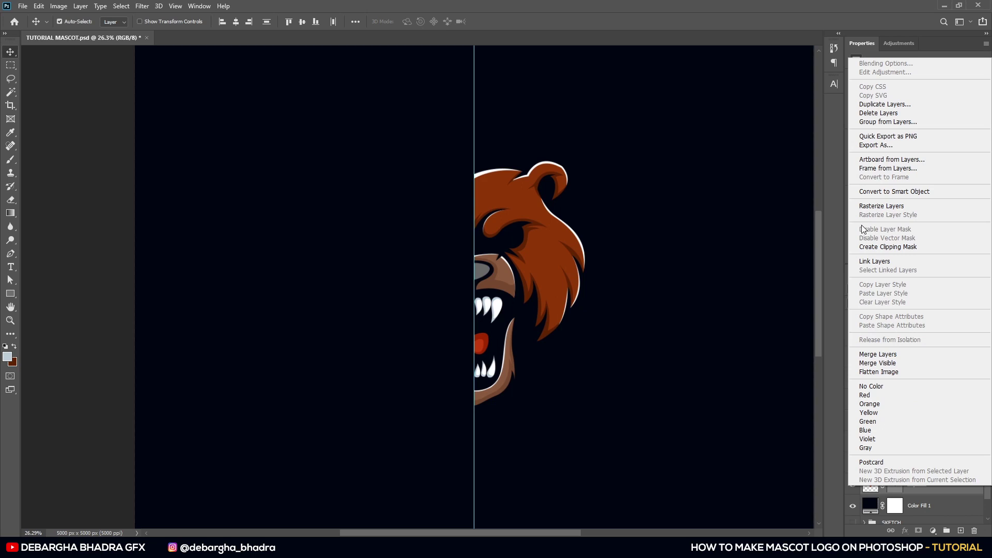
click(886, 196)
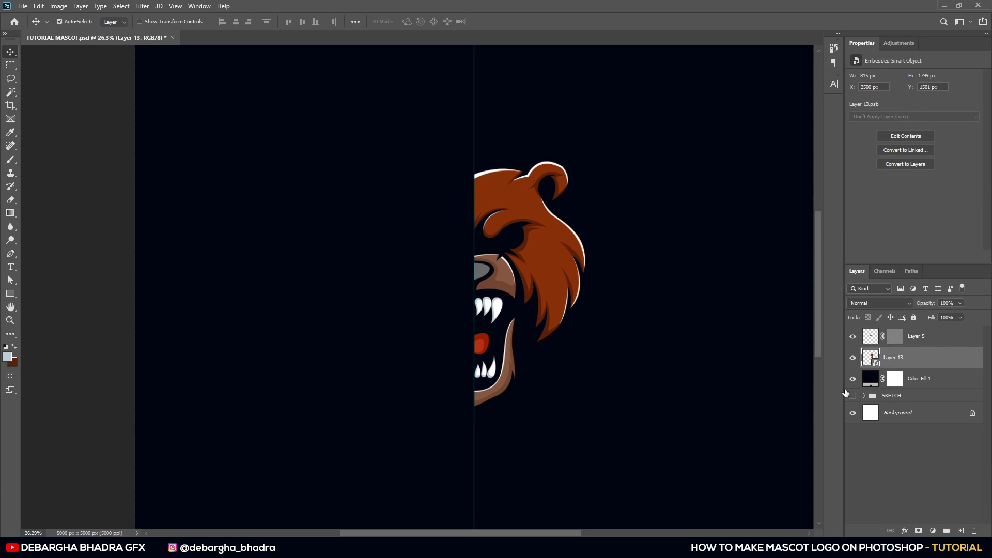
Duplicate the Layer 13 smart object and flip the copy horizontally
click(889, 445)
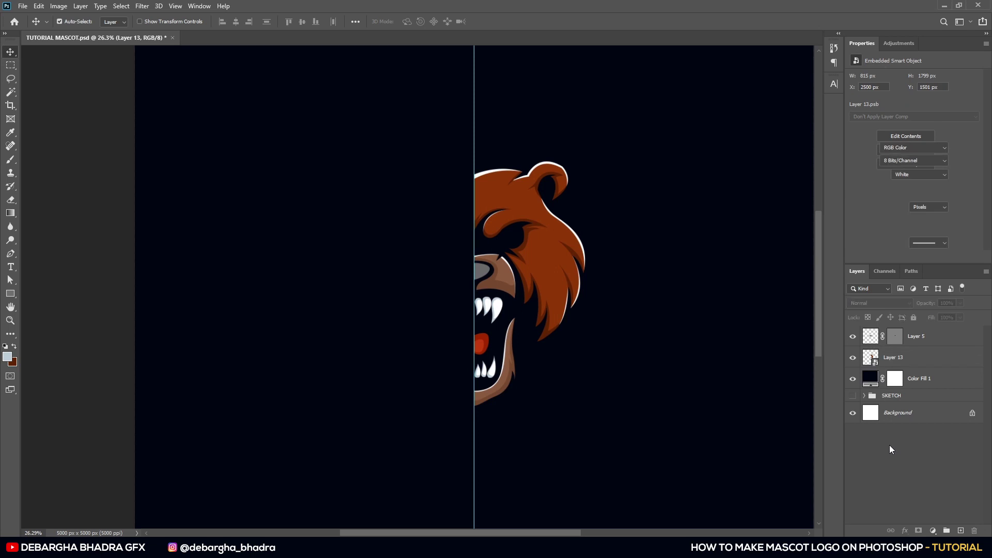
click(902, 358)
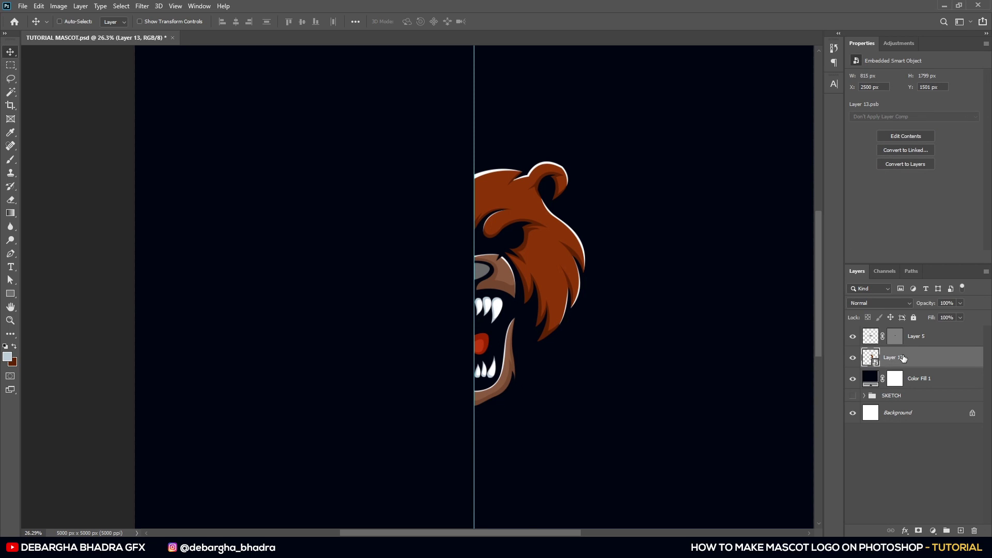
key(ctrl+j)
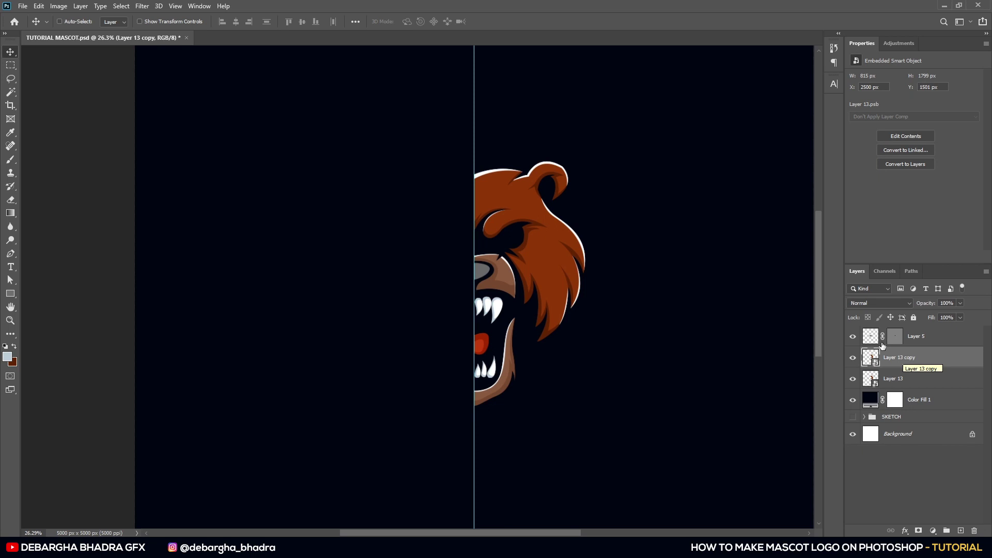
key(ctrl+t)
right_click(554, 267)
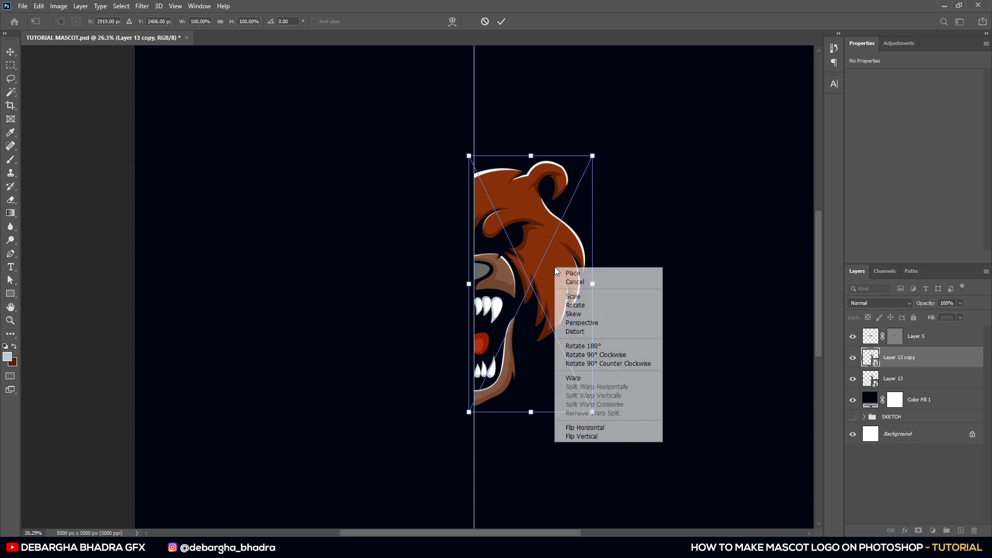
click(588, 424)
Move the flipped half until its inner edge meets the centre guide, at X 2081 px, and apply the transform
drag(572, 249, 457, 241)
scroll(458, 238, up, 6)
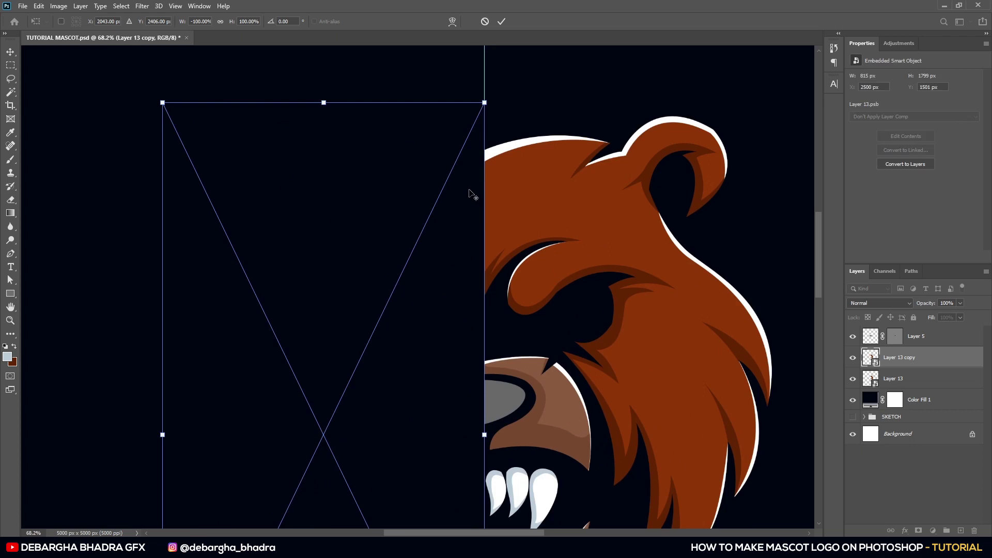
drag(452, 197, 483, 196)
scroll(514, 306, up, 4)
scroll(521, 330, up, 1)
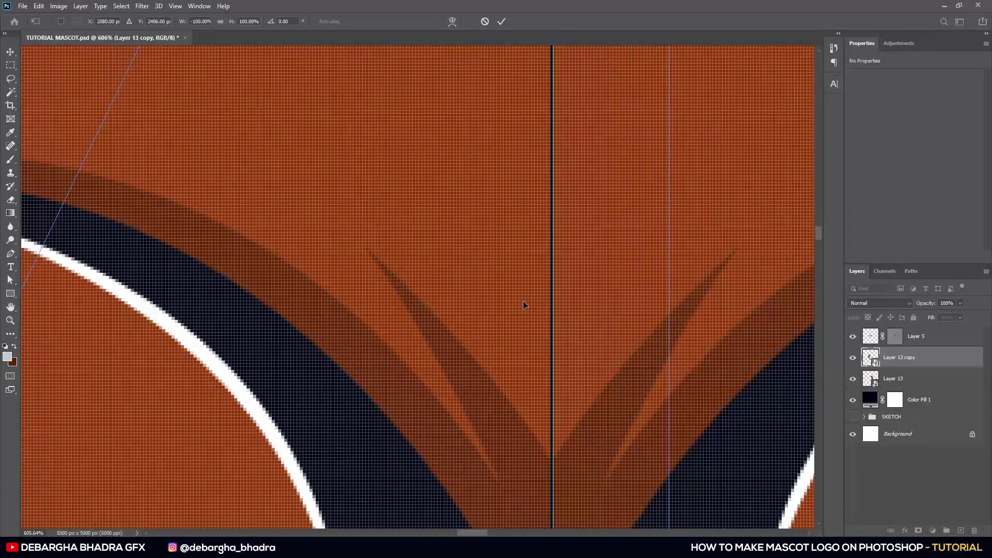
key(Right)
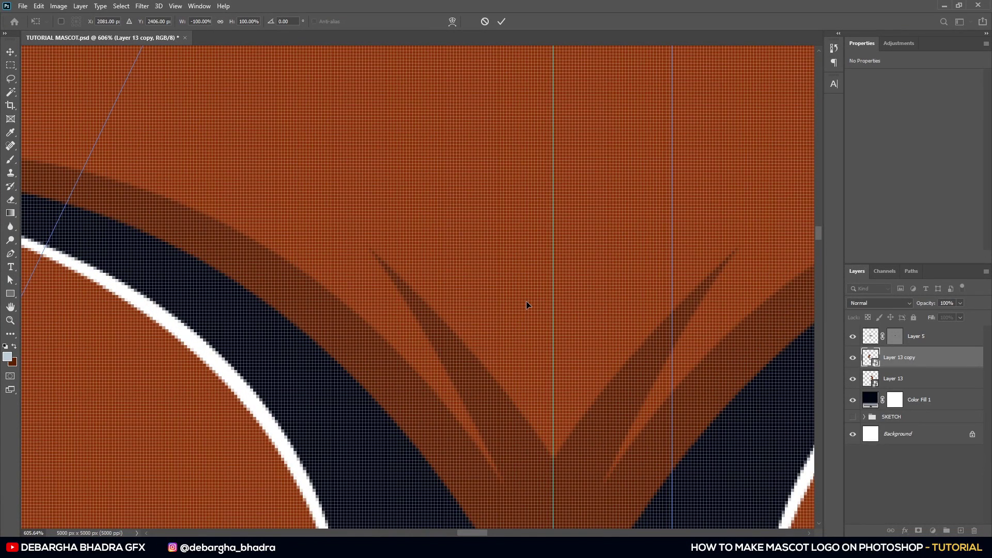
key(Return)
Hide the guides and inspect the seam down the centre of the mirrored bear head
scroll(527, 305, down, 4)
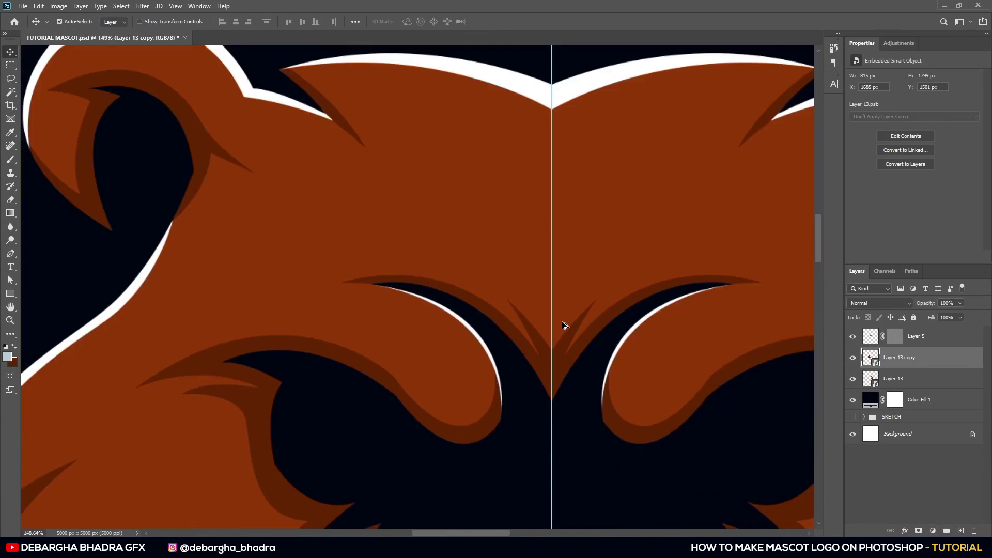
key(ctrl+semicolon)
scroll(546, 382, up, 4)
scroll(535, 365, down, 15)
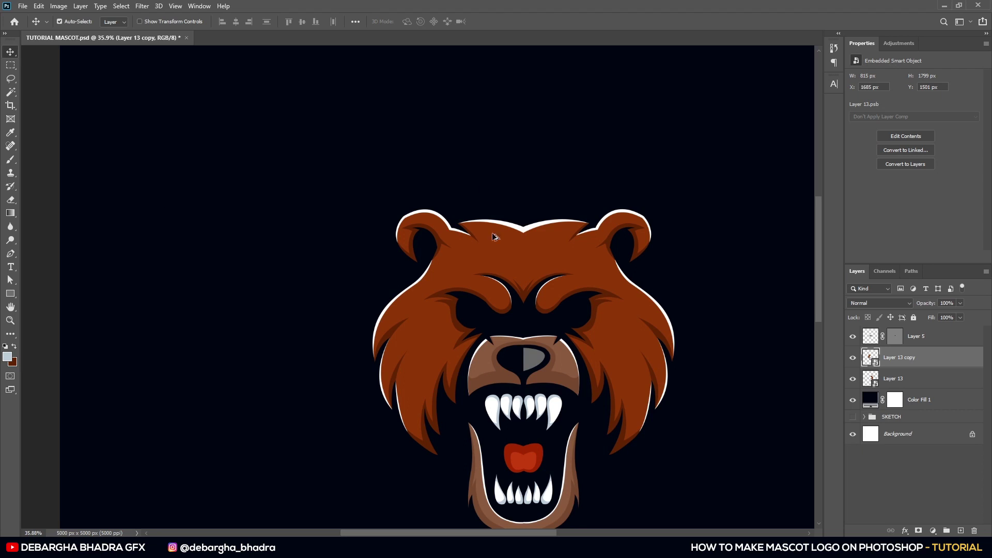
scroll(505, 267, down, 3)
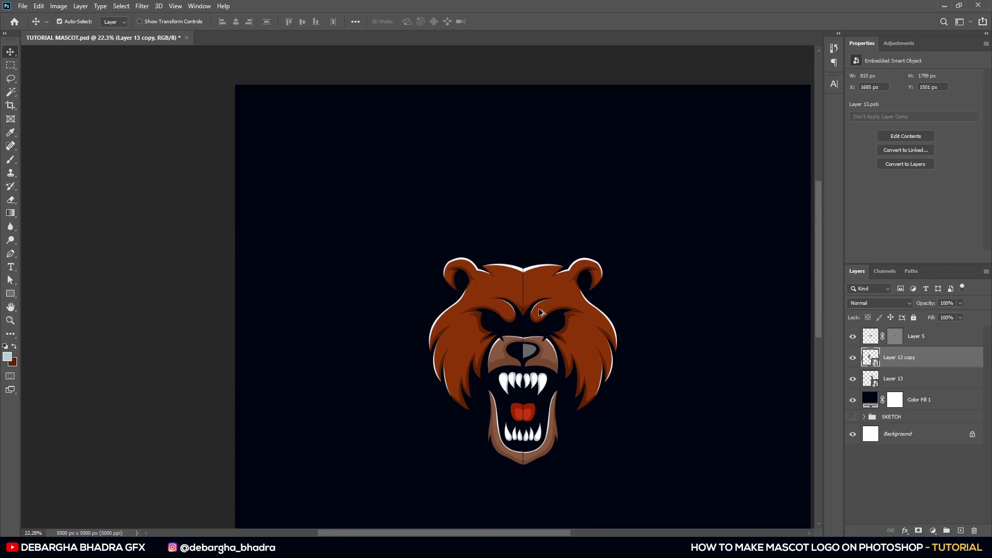
scroll(454, 219, down, 2)
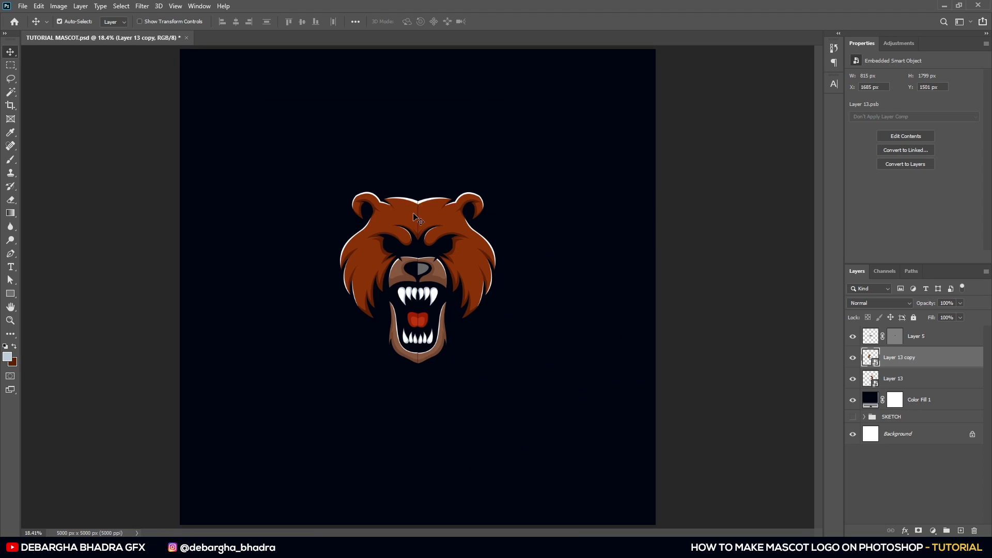
scroll(421, 217, up, 10)
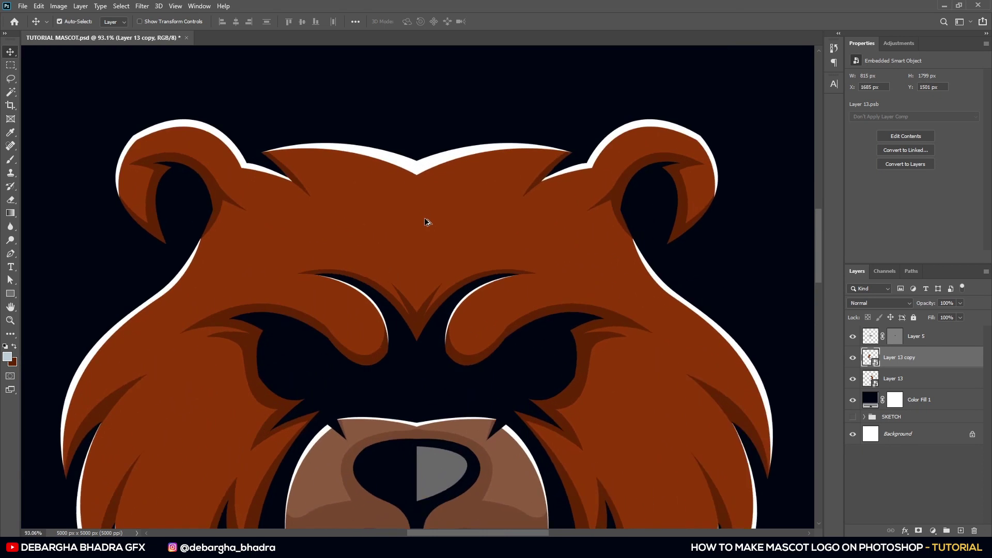
scroll(425, 221, up, 8)
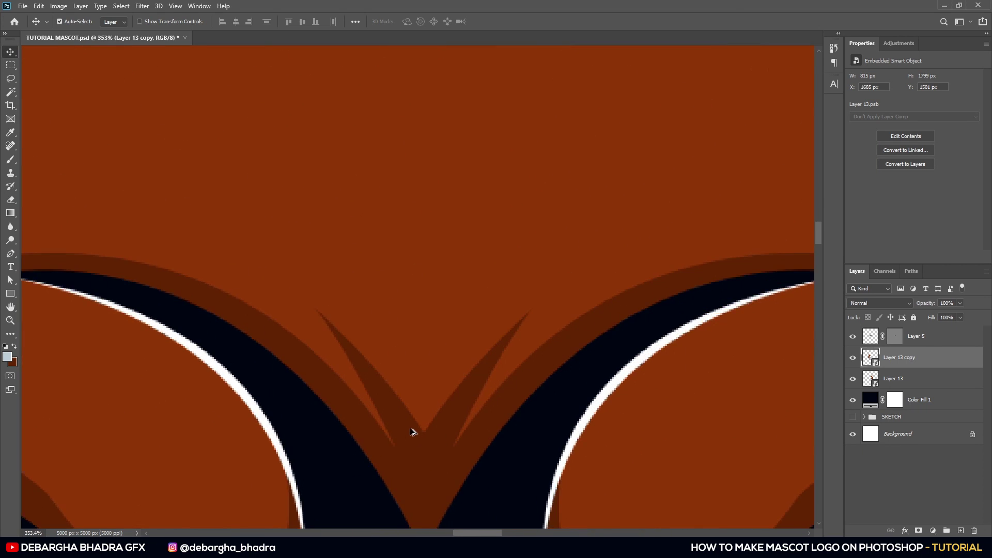
scroll(439, 362, down, 12)
scroll(490, 272, up, 1)
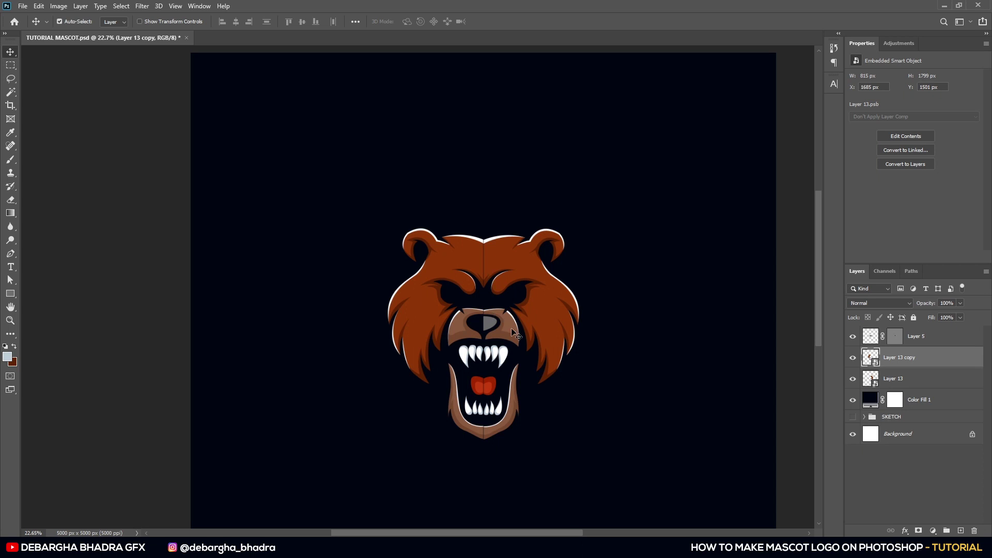
scroll(499, 322, up, 5)
scroll(482, 318, down, 5)
scroll(476, 310, up, 5)
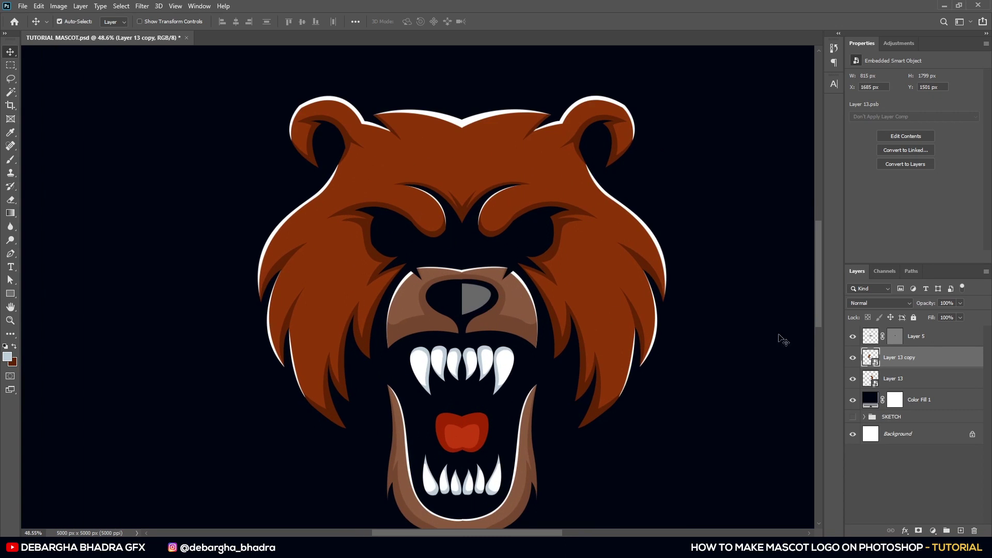
Duplicate the grey nose highlight on Layer 5 and flip the copy horizontally
click(914, 338)
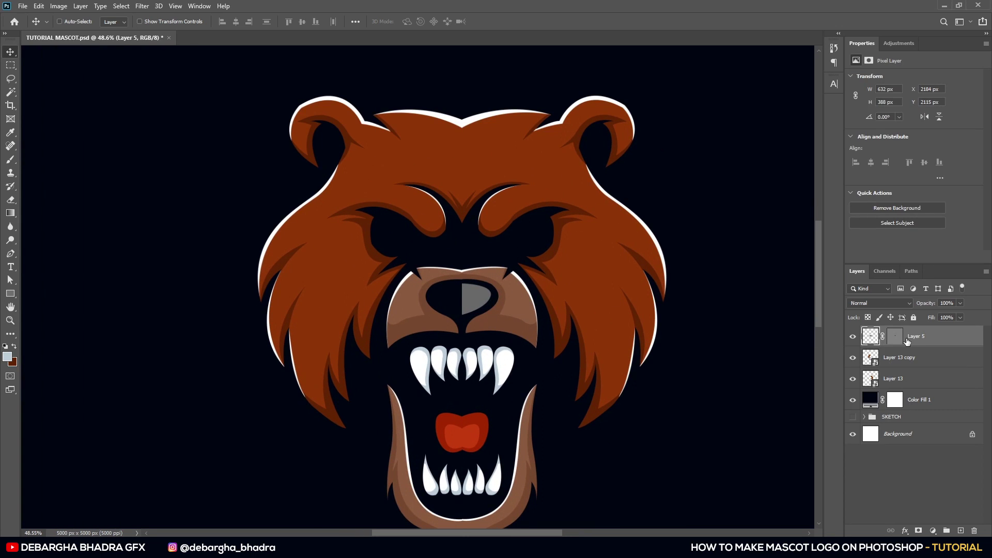
key(ctrl+j)
key(ctrl+t)
scroll(475, 301, up, 3)
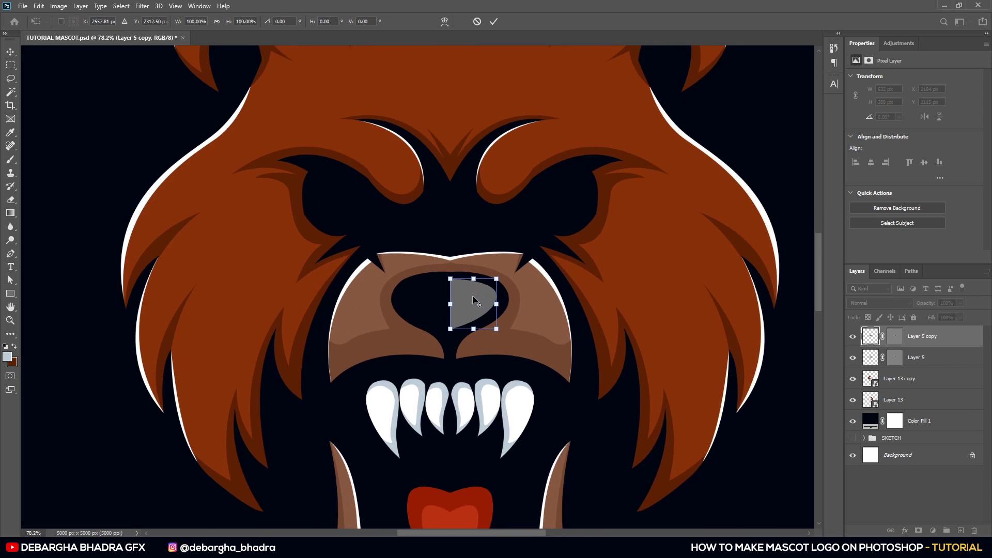
scroll(474, 301, up, 3)
right_click(473, 295)
click(511, 471)
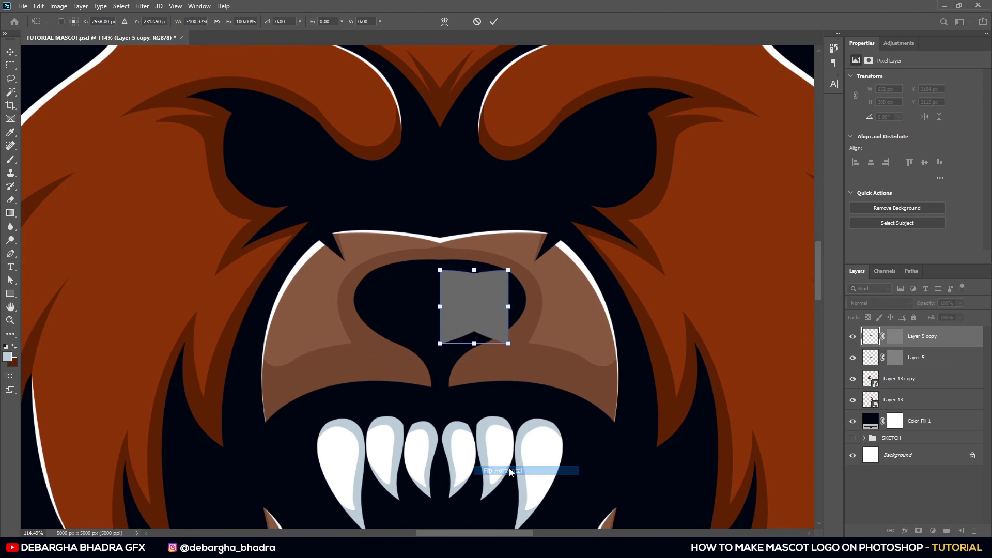
Move the flipped nose half until its inner edge meets the centre guide, apply the transform and hide the guides
scroll(462, 290, up, 3)
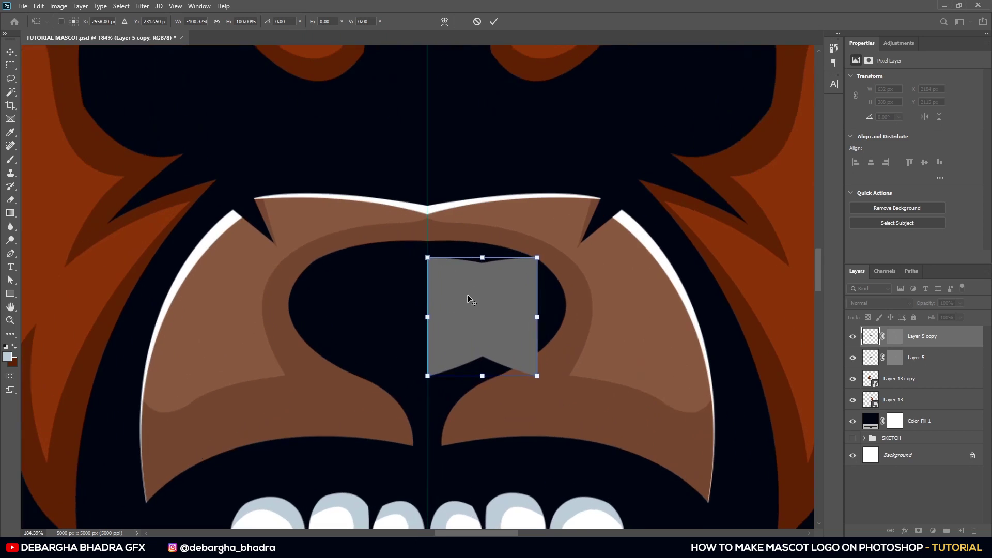
drag(517, 302, 409, 295)
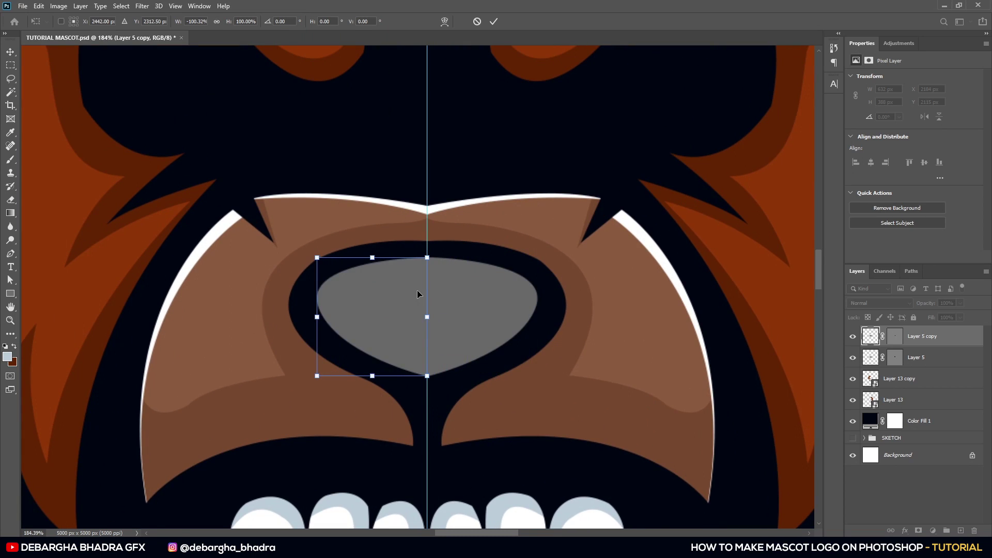
key(Return)
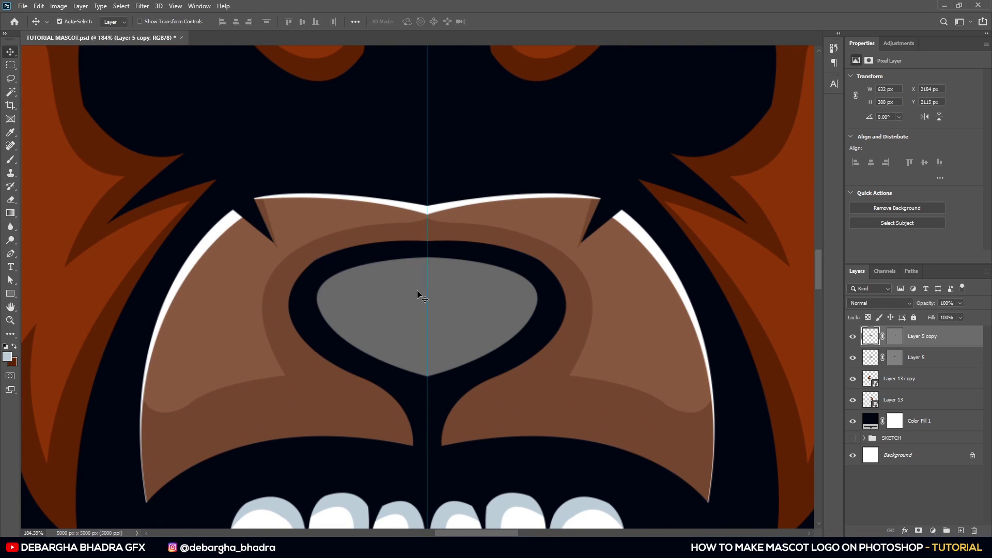
scroll(433, 288, up, 2)
key(ctrl+semicolon)
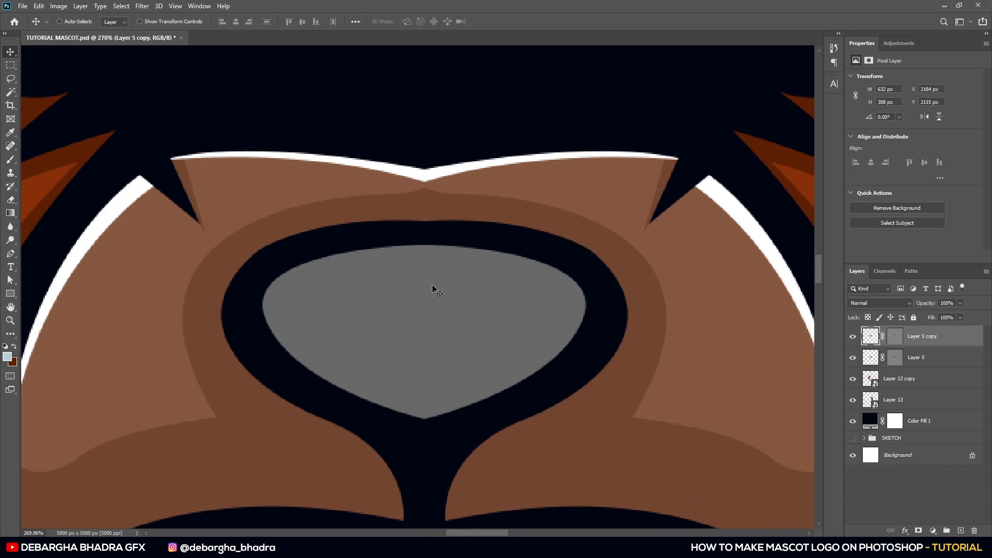
Check the seam between the nose halves by nudging the flipped copy sideways and back to its place
scroll(433, 289, down, 6)
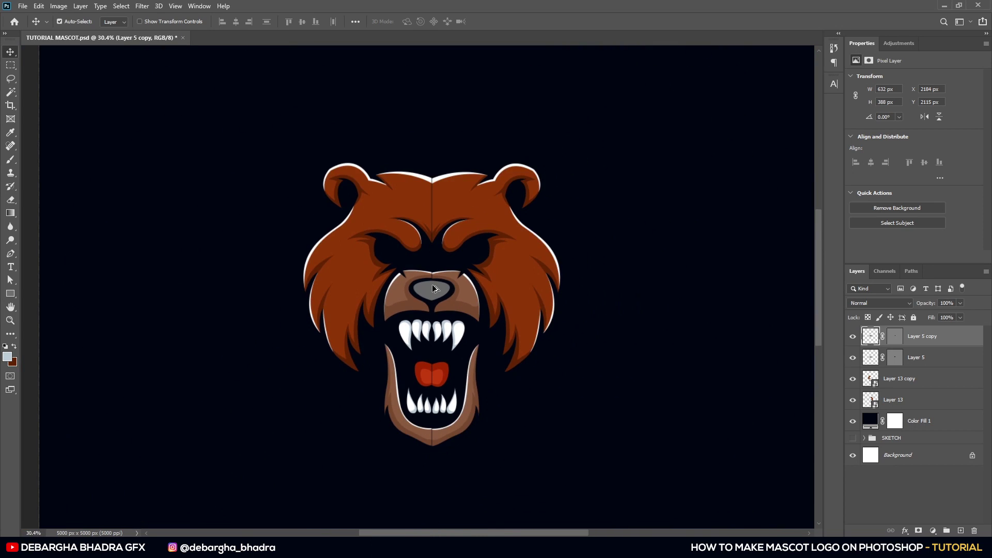
scroll(486, 272, up, 8)
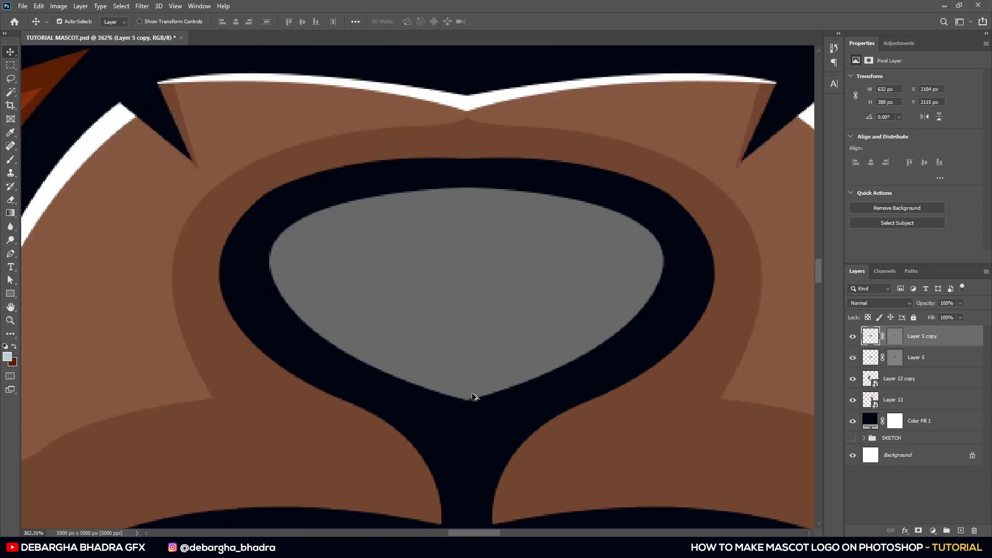
key(Left)
key(Right)
key(Right)
key(Left)
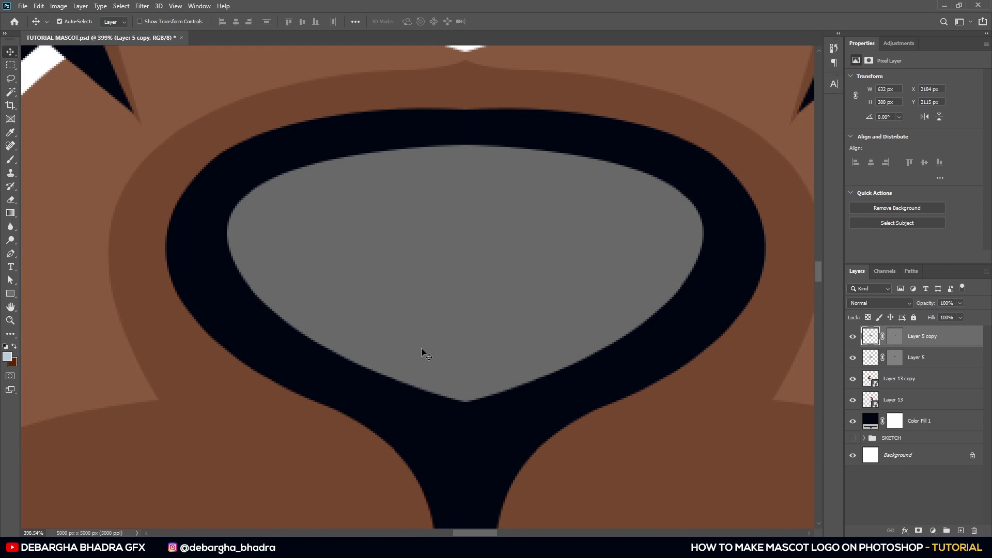
scroll(422, 349, down, 9)
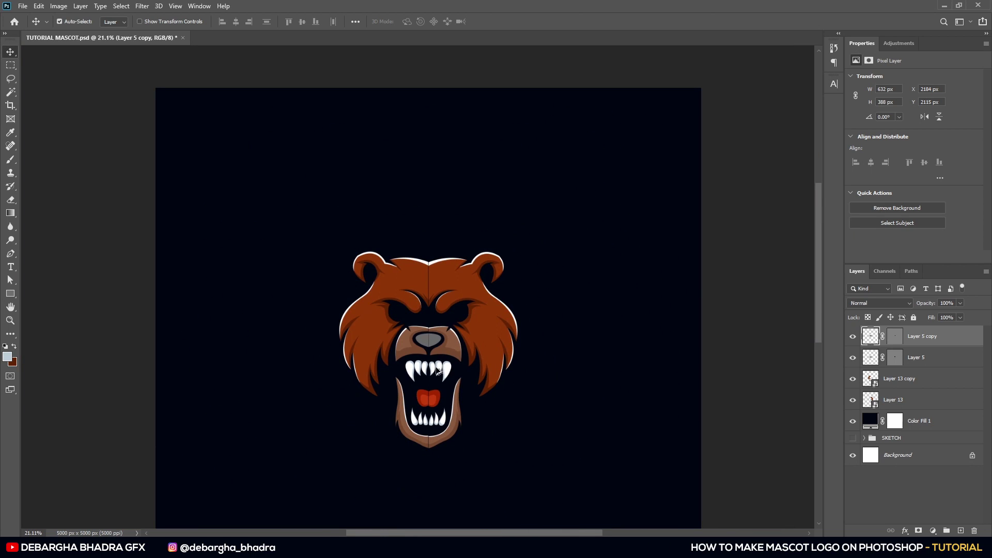
scroll(443, 339, up, 5)
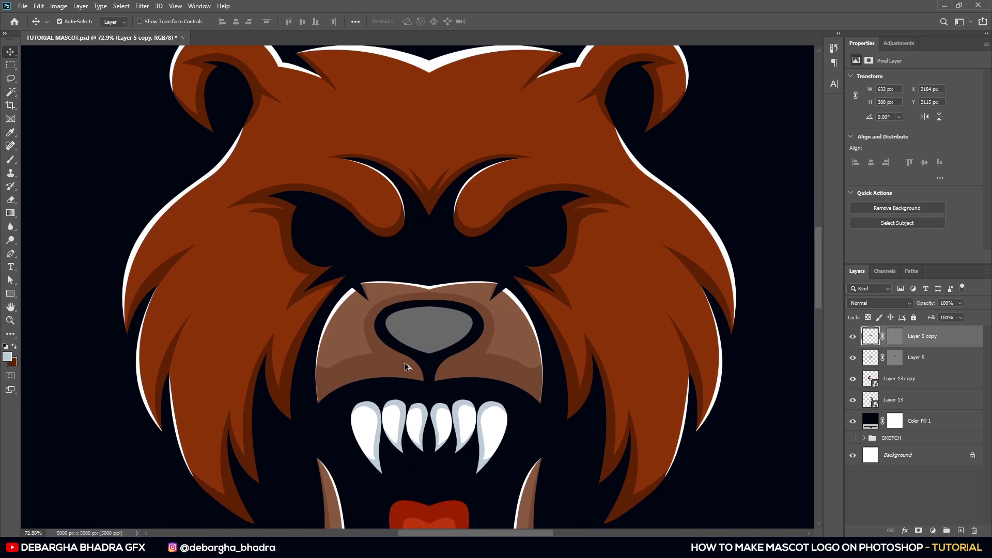
Select Layer 5 and Layer 5 copy and convert the two nose halves to one smart object
click(10, 254)
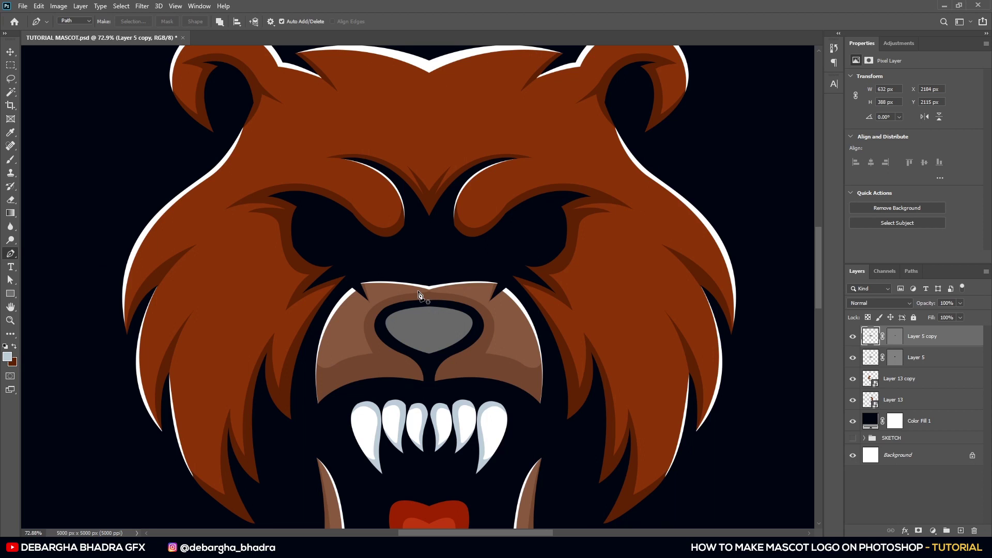
ctrl+click(924, 359)
right_click(922, 359)
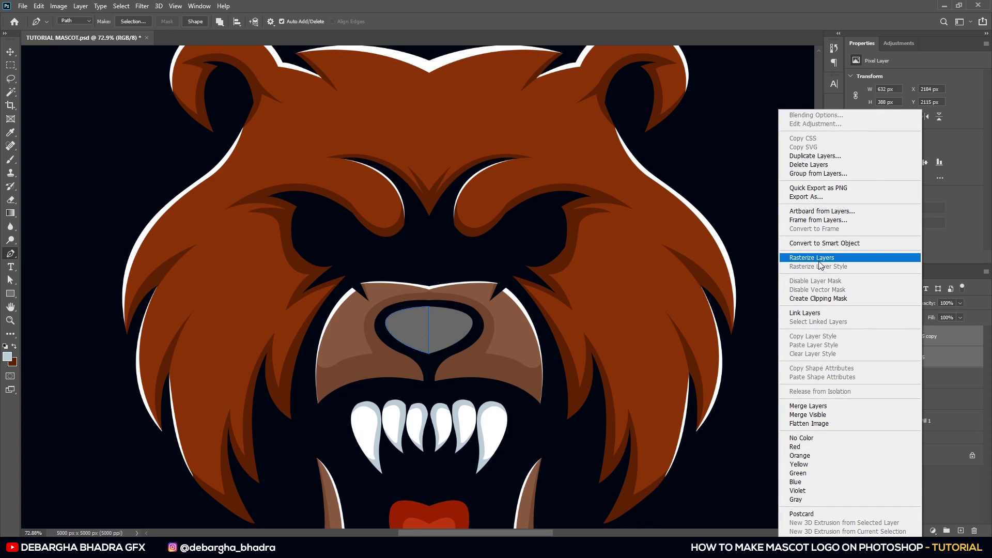
click(819, 243)
click(850, 337)
click(852, 337)
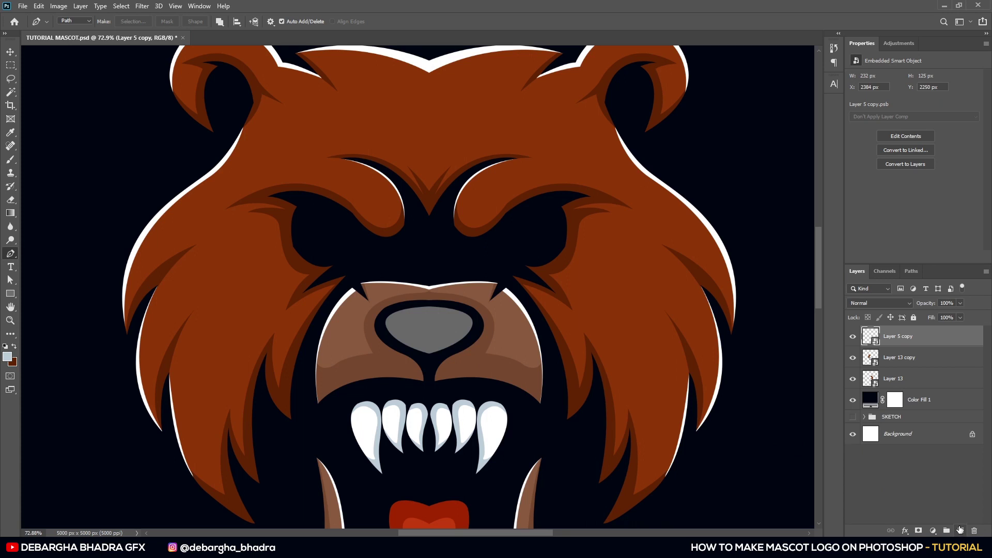
Add a new layer above the nose smart object and clip it to that object
click(960, 530)
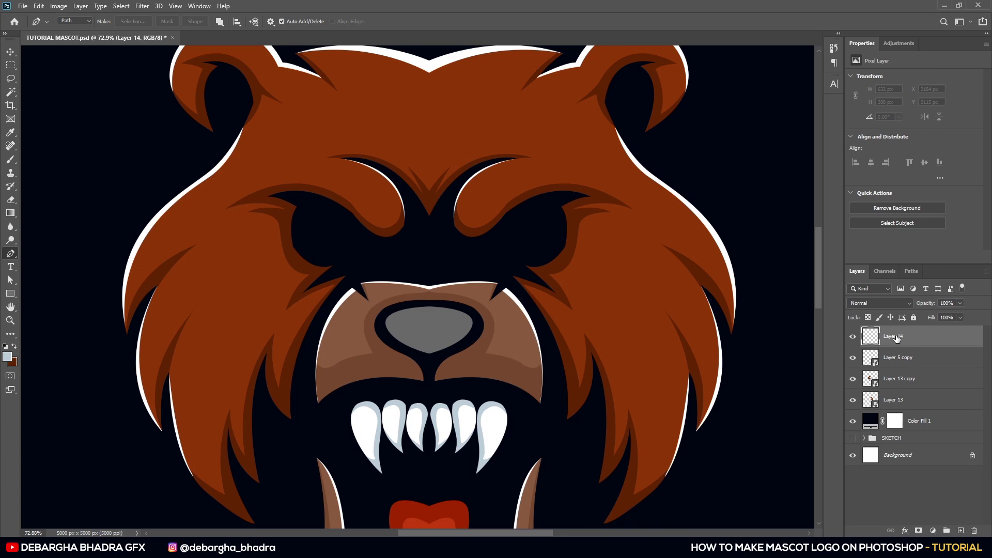
right_click(897, 338)
click(776, 304)
Draw the inner curve of a shadow path with the Pen tool from the nose's top centre around the right side to its left edge
scroll(519, 322, up, 3)
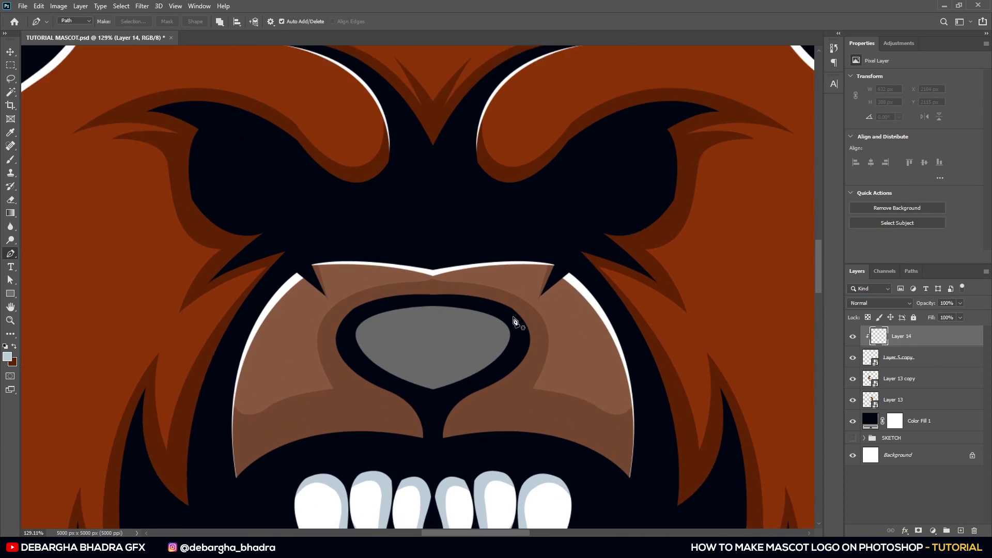
scroll(518, 319, up, 1)
click(430, 305)
drag(477, 356, 439, 395)
click(427, 383)
key(ctrl+z)
alt+click(477, 356)
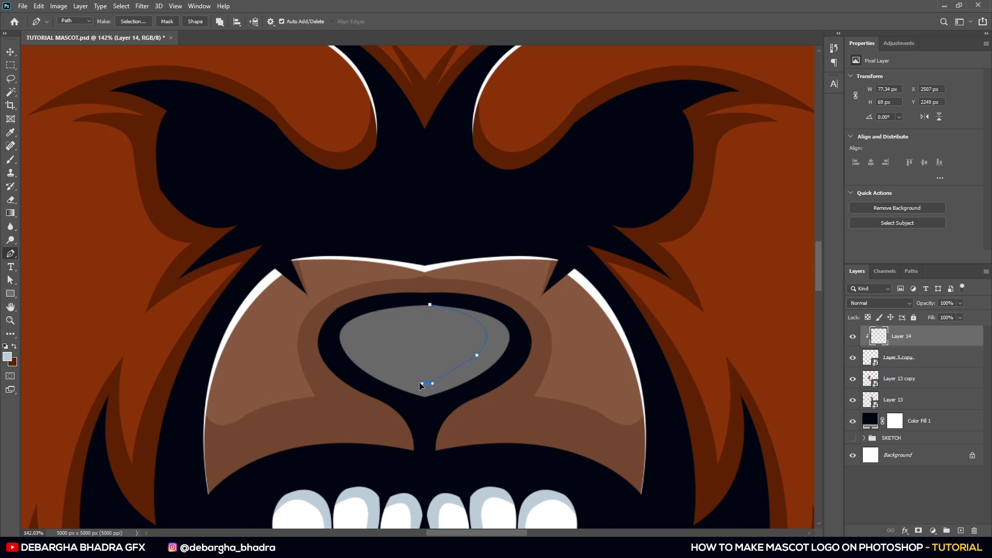
drag(409, 386, 410, 385)
drag(339, 329, 339, 287)
Close the shadow path around the outside of the nose and make it a vector mask for dark grey shading on Layer 14
click(328, 348)
click(345, 367)
click(396, 399)
click(426, 415)
click(522, 371)
click(522, 337)
click(508, 307)
click(430, 304)
right_click(394, 186)
click(408, 195)
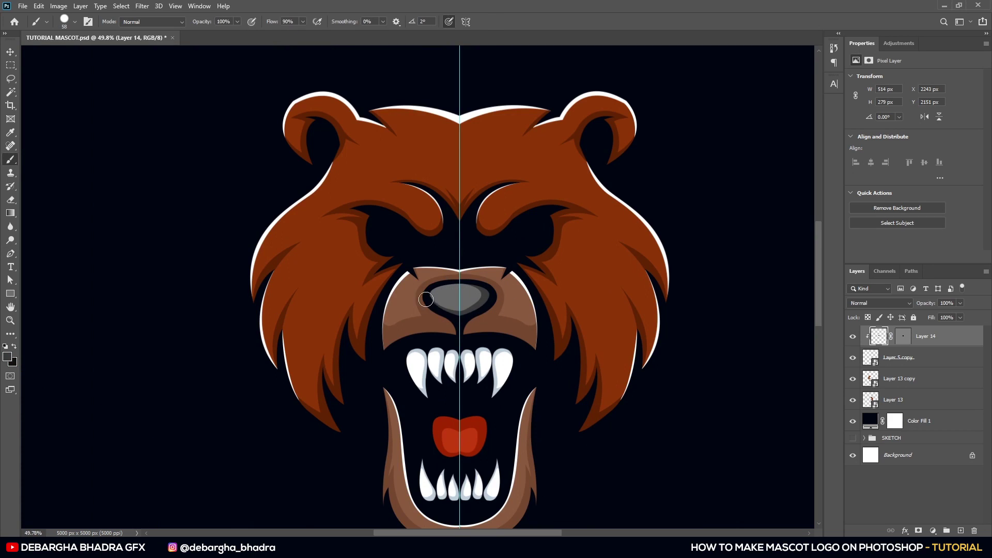
Add another new layer beneath Layer 14, clipped to the nose smart object
click(11, 253)
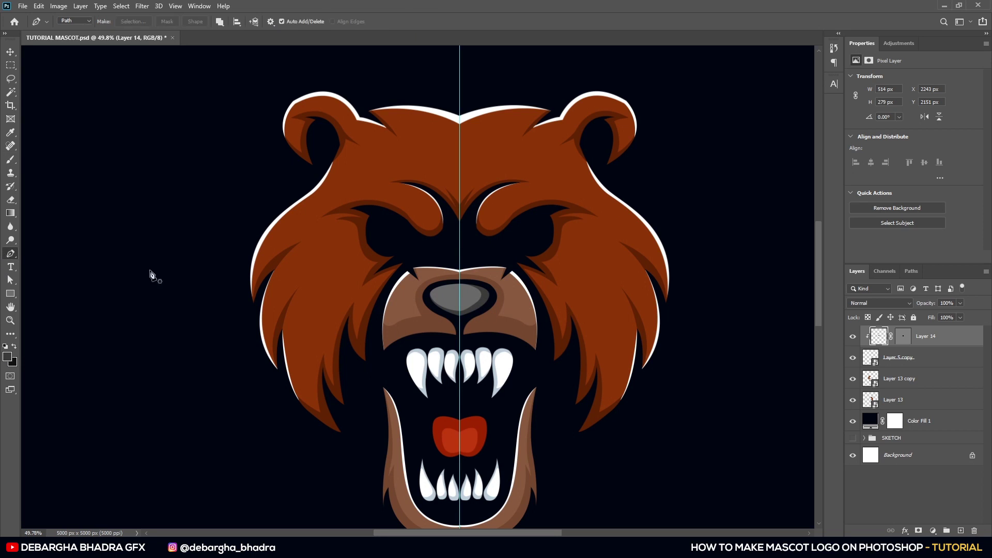
click(899, 358)
click(960, 531)
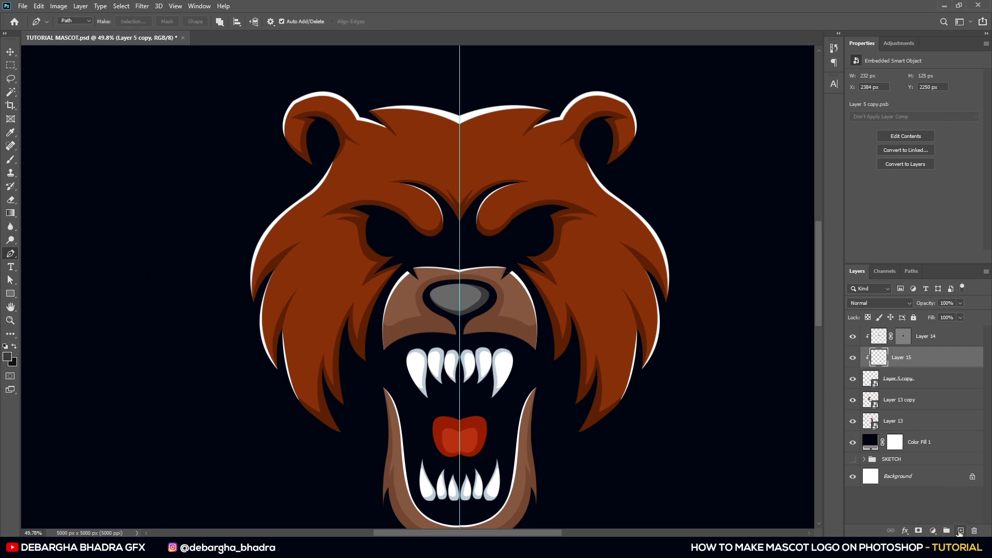
key(ctrl+alt+g)
Draw a closed crescent path about 98 by 64 px along the nose's upper-left edge and make it a vector mask on Layer 15
scroll(442, 289, up, 6)
click(495, 291)
drag(433, 356, 492, 399)
alt+click(428, 348)
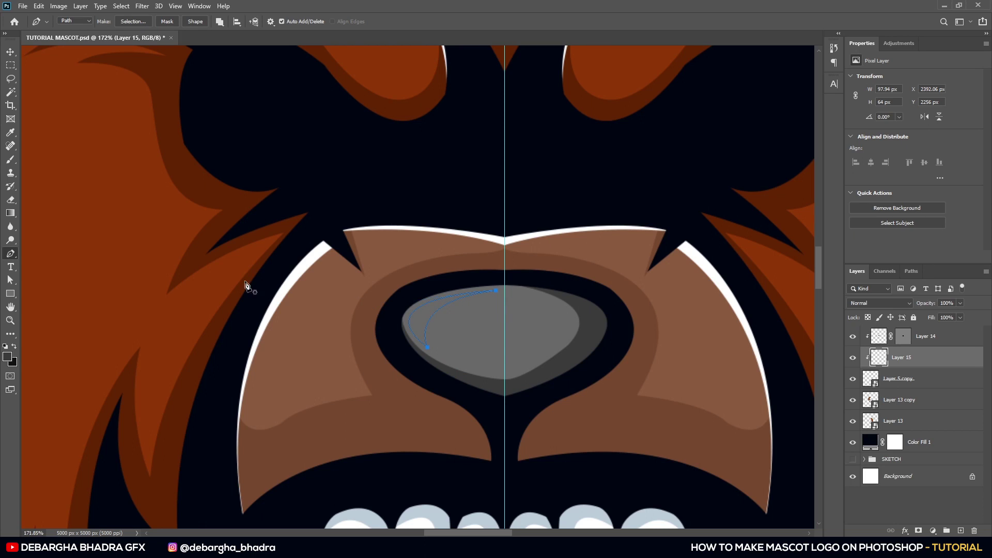
right_click(234, 226)
click(248, 227)
Paint the masked crescent on the nose white with the Brush tool
key(b)
key(x)
mouse_move(504, 295)
mouse_down()
mouse_move(413, 304)
mouse_move(463, 347)
mouse_up()
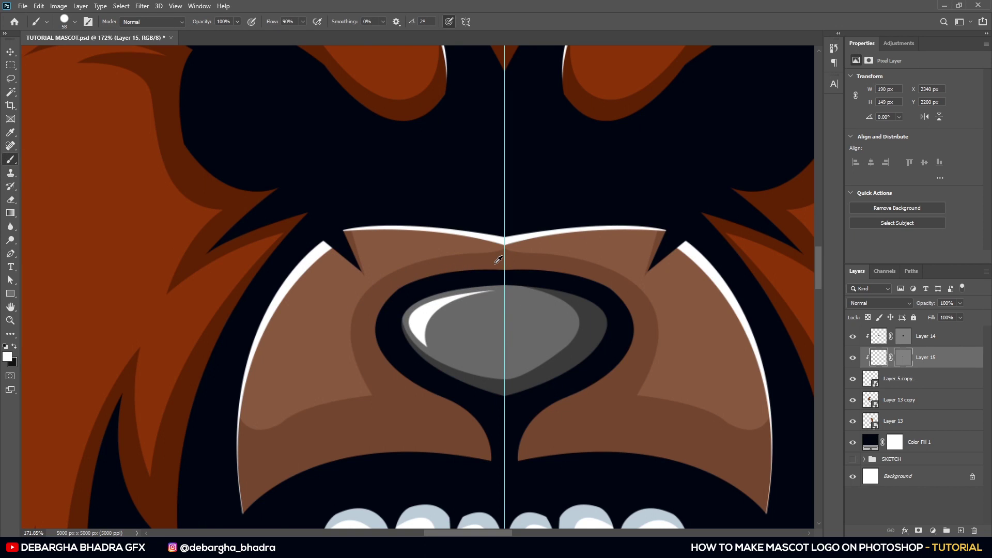
Reshape the white crescent to about 93 by 69 px by moving its lower anchor point and adjusting the curve handle
scroll(423, 293, down, 5)
scroll(429, 311, up, 3)
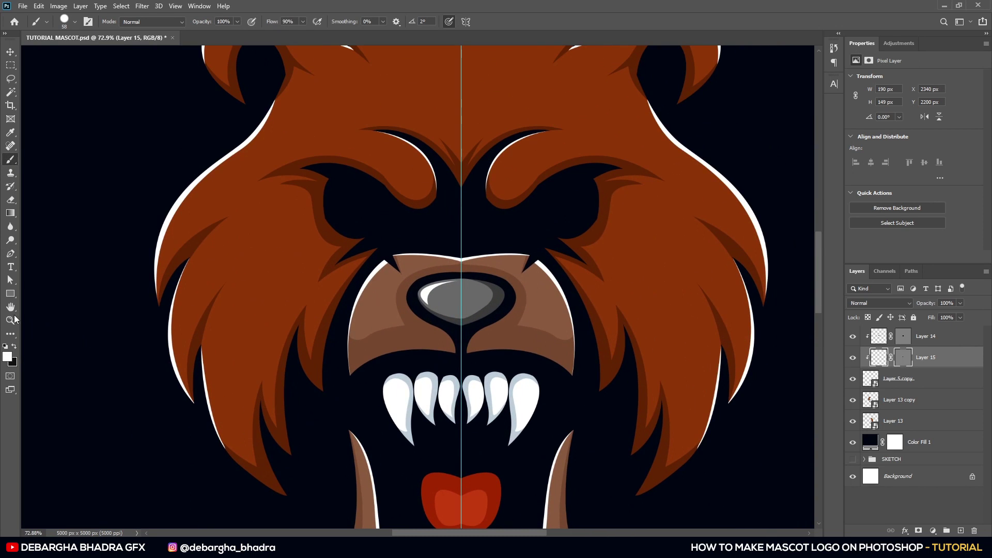
click(10, 279)
scroll(408, 336, up, 3)
click(432, 309)
drag(433, 312, 438, 315)
drag(370, 266, 360, 257)
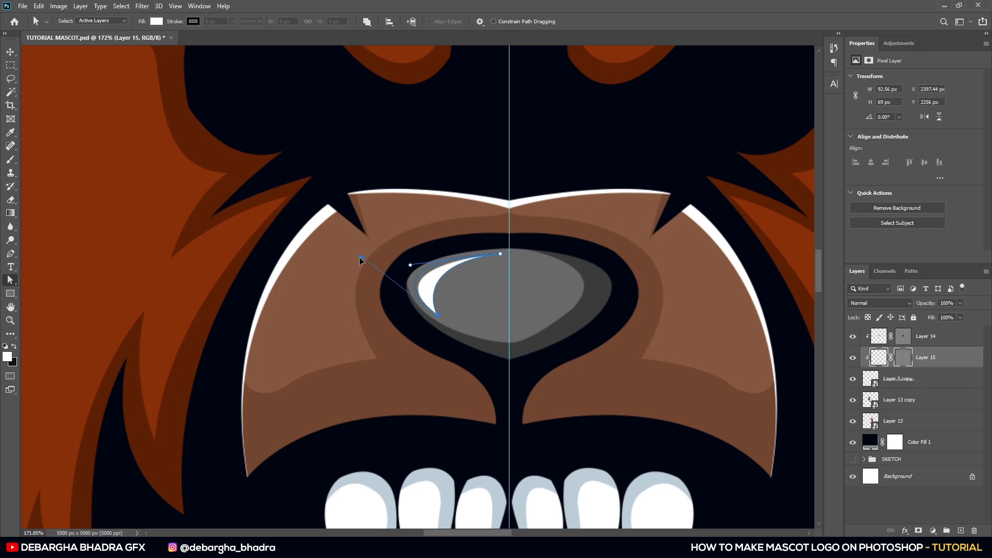
click(404, 224)
Hide the guides and review the whole bear head with the Move tool active
scroll(405, 224, down, 5)
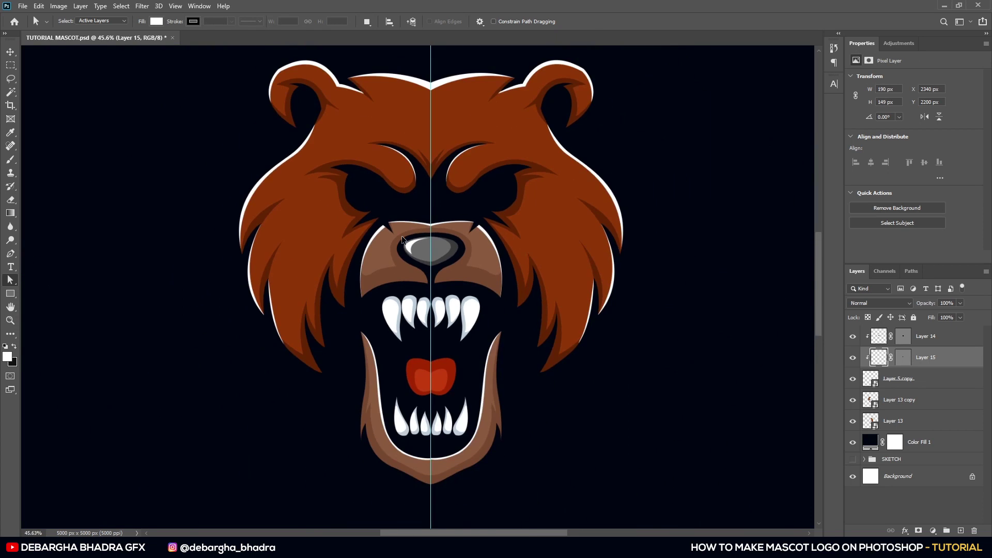
scroll(519, 306, down, 2)
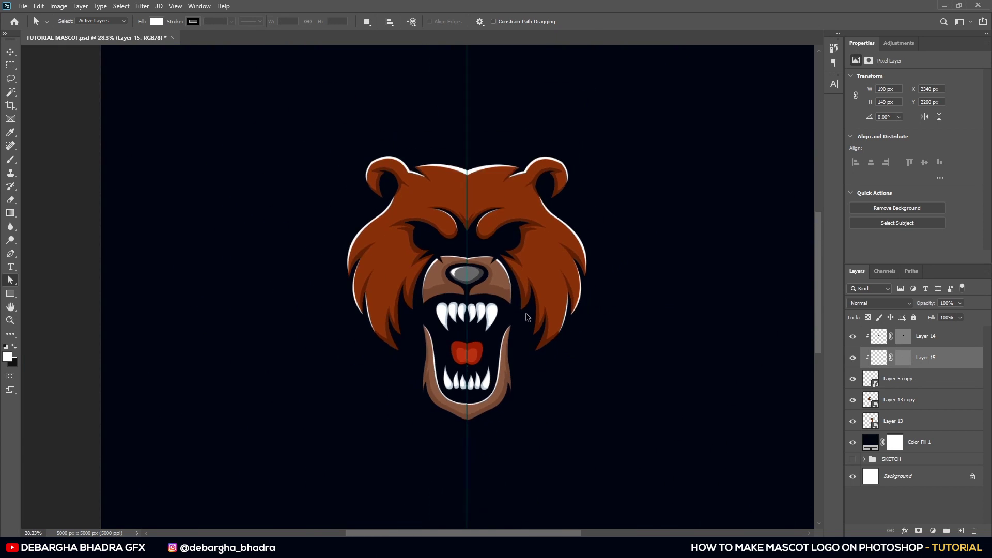
click(9, 52)
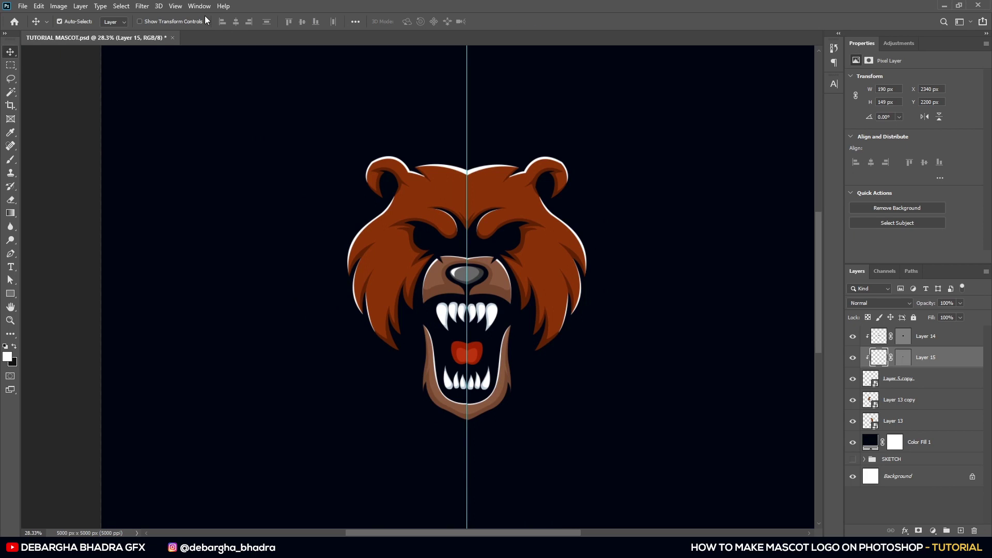
scroll(493, 223, down, 2)
key(ctrl+semicolon)
scroll(433, 237, up, 1)
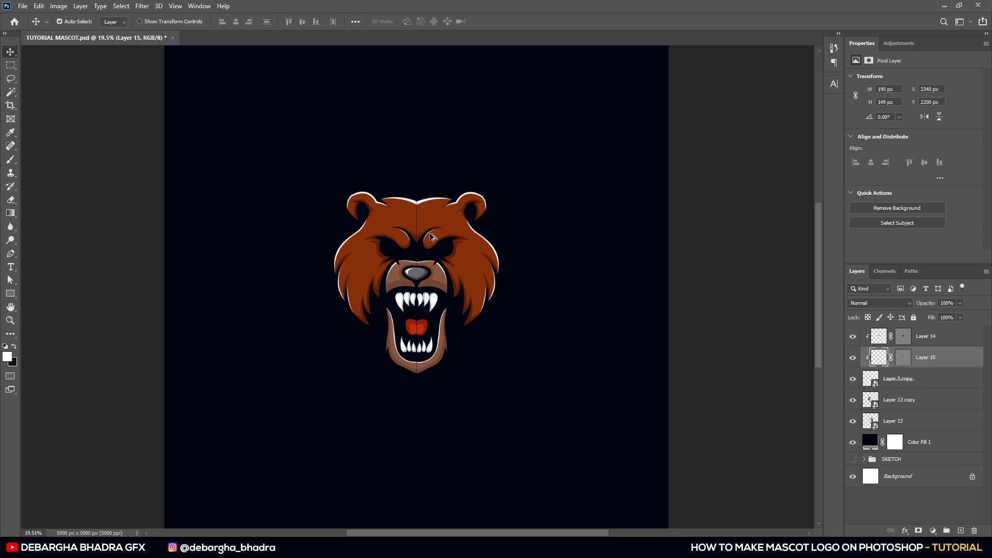
scroll(433, 240, up, 2)
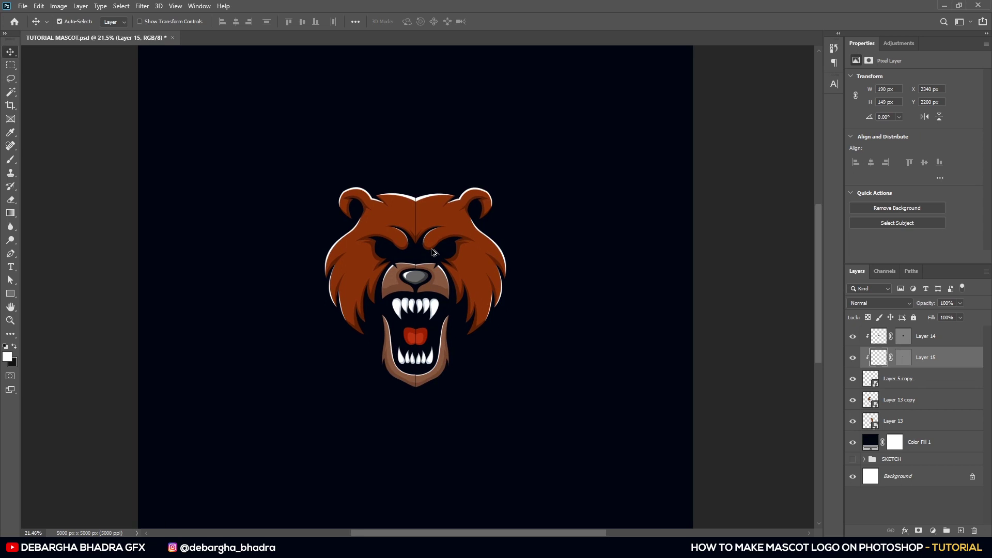
Change the Color Fill 1 background to a more saturated near-black blue
click(868, 441)
double_click(869, 440)
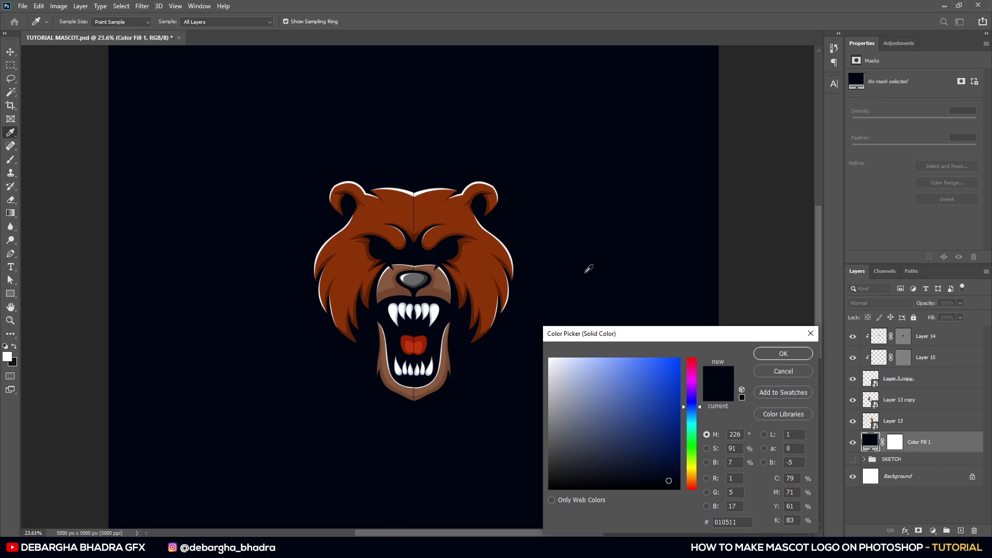
click(672, 485)
drag(671, 484, 681, 483)
click(781, 353)
scroll(467, 292, down, 3)
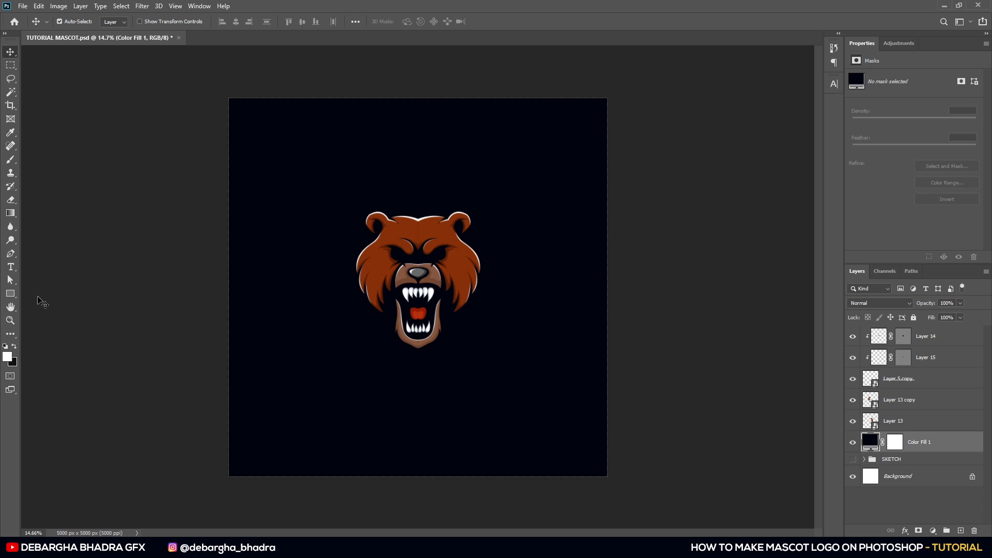
On a new layer above Layer 14, brush a rough white eye with two trailing wisps, about 772 by 546 px, and clean it with the Eraser
scroll(442, 254, up, 3)
scroll(443, 265, down, 3)
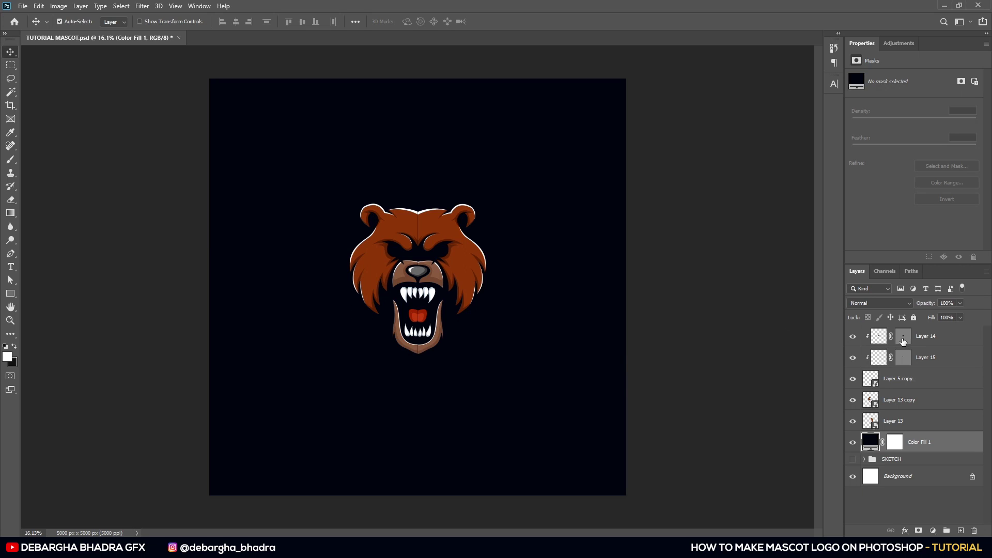
click(933, 338)
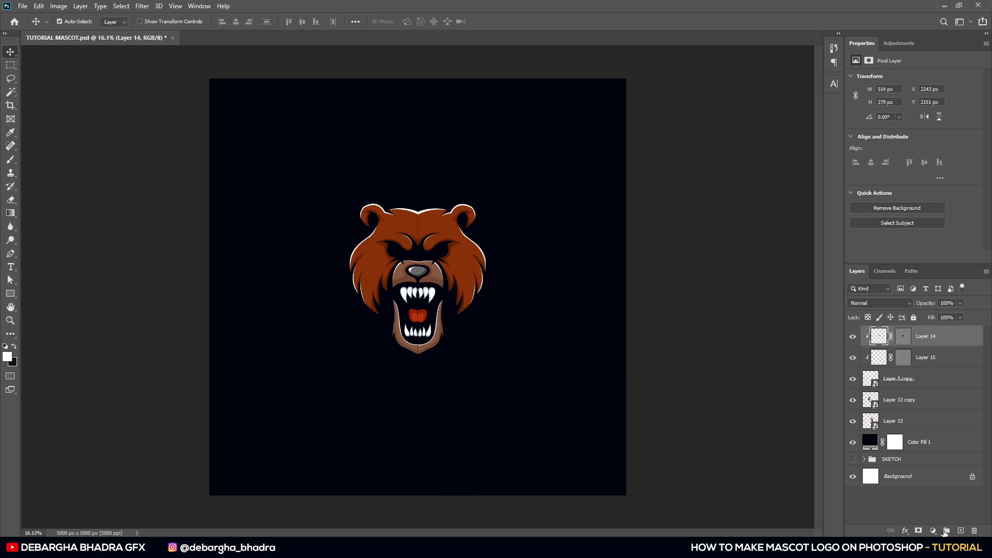
click(961, 531)
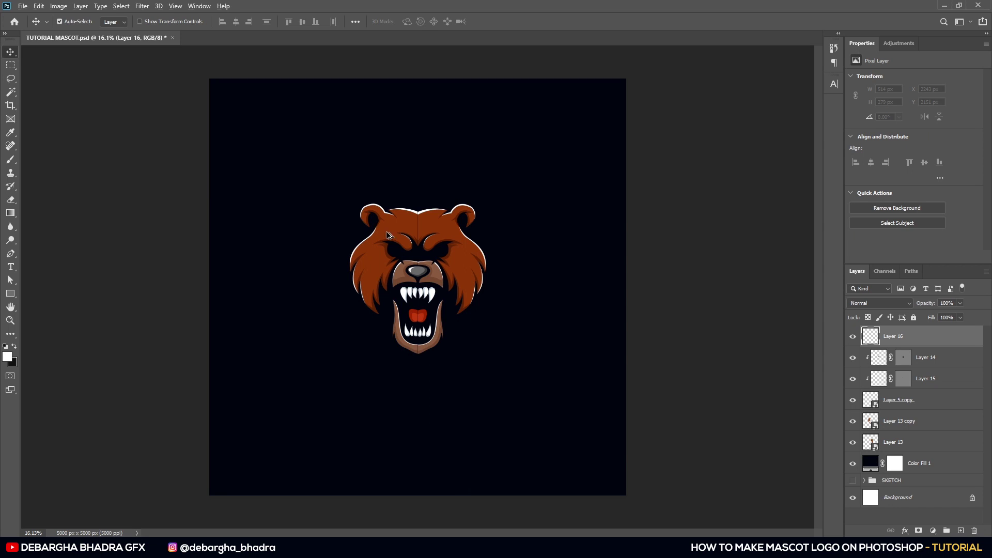
scroll(386, 231, up, 5)
drag(377, 217, 318, 230)
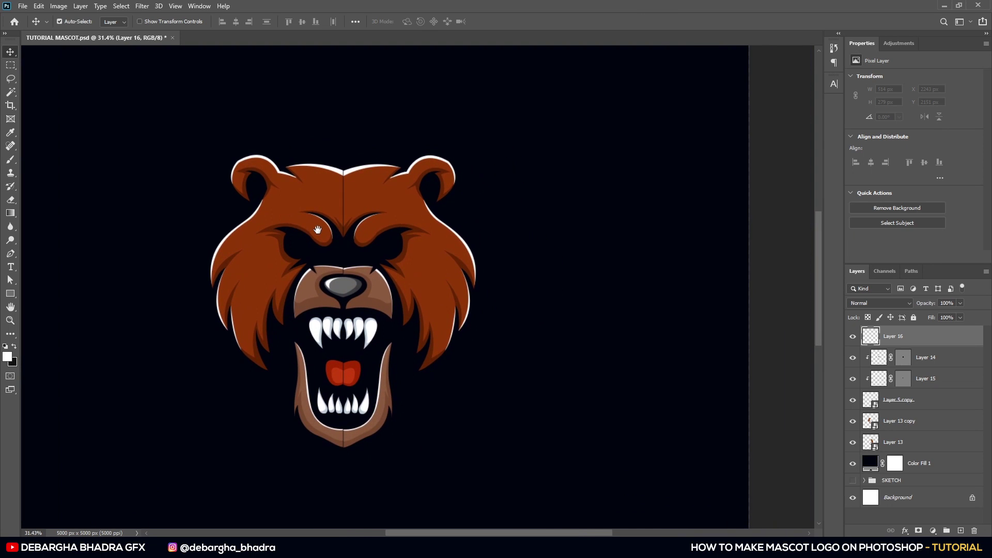
click(10, 160)
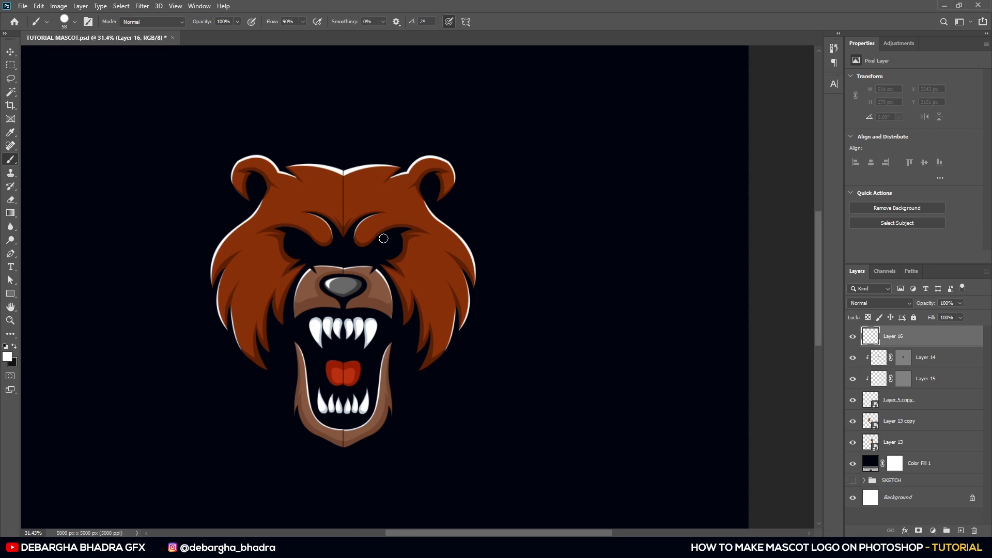
drag(372, 252, 476, 186)
scroll(465, 197, up, 3)
key(e)
scroll(364, 191, down, 4)
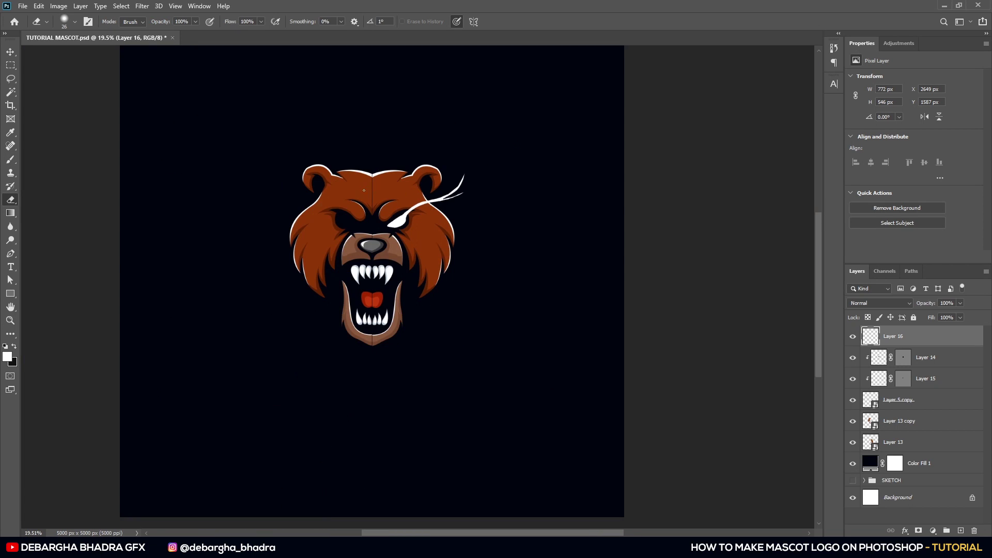
scroll(397, 181, up, 1)
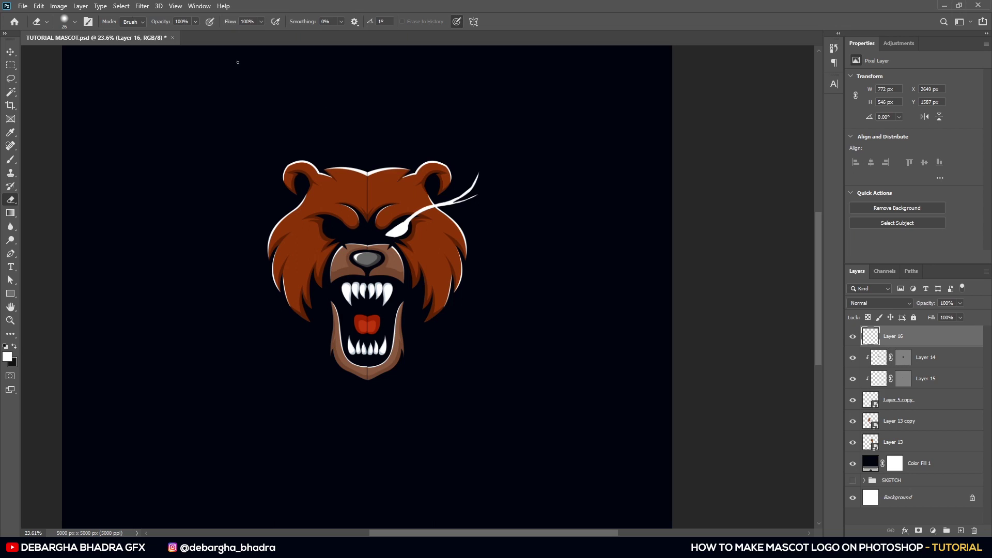
On a new layer above the rough eye, trace the eye and its two forked wisps with a curved Pen tool path
click(11, 253)
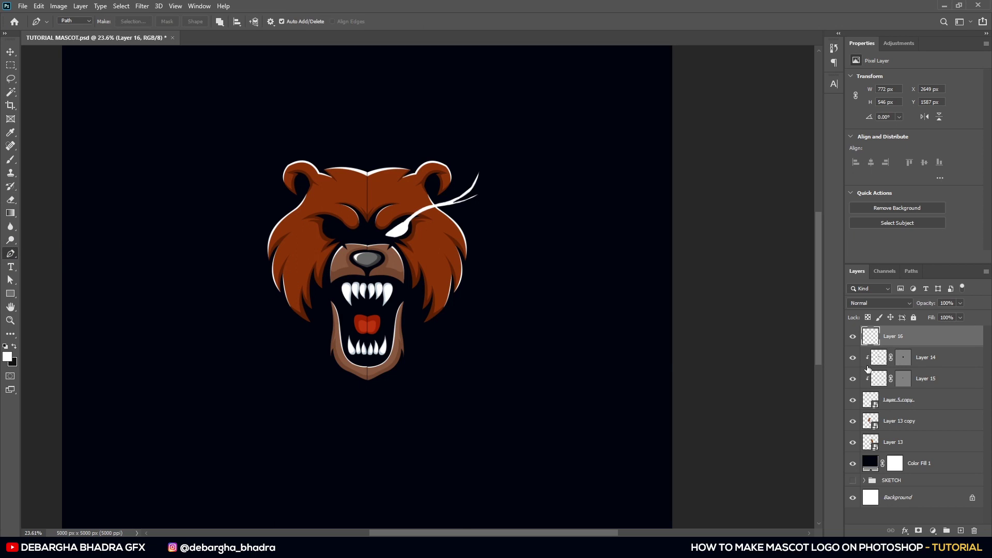
click(960, 531)
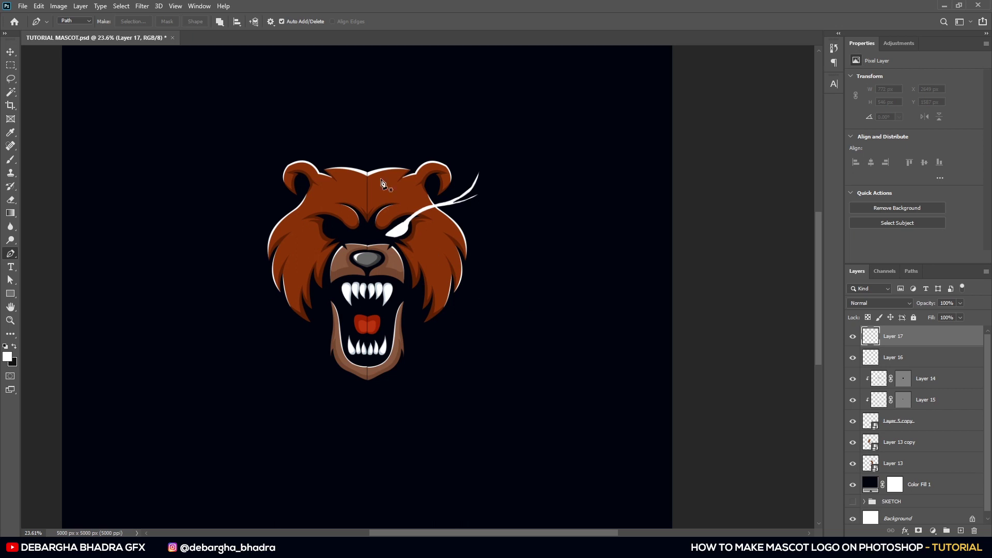
scroll(398, 207, up, 5)
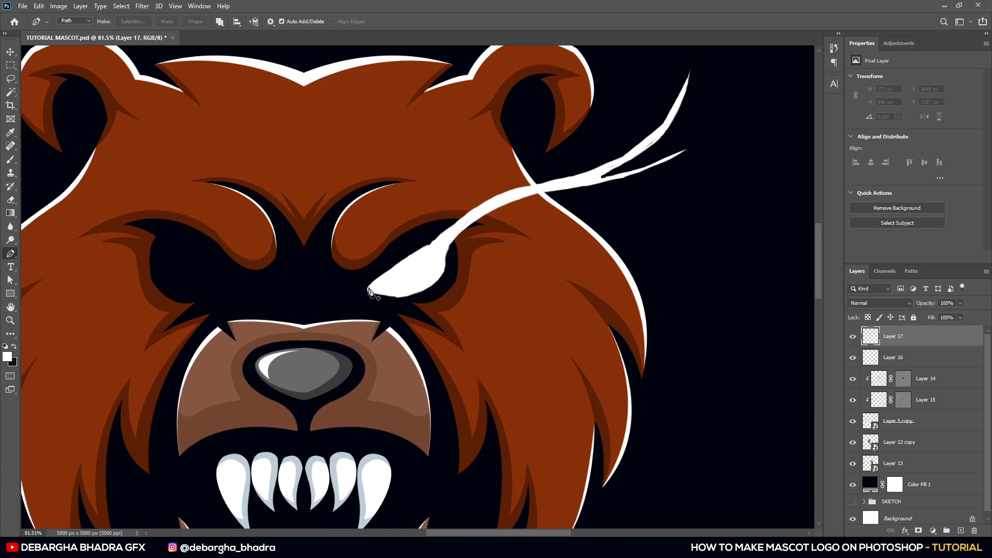
click(366, 288)
drag(435, 240, 464, 225)
drag(501, 169, 486, 277)
alt+click(420, 286)
drag(573, 172, 604, 70)
alt+click(575, 171)
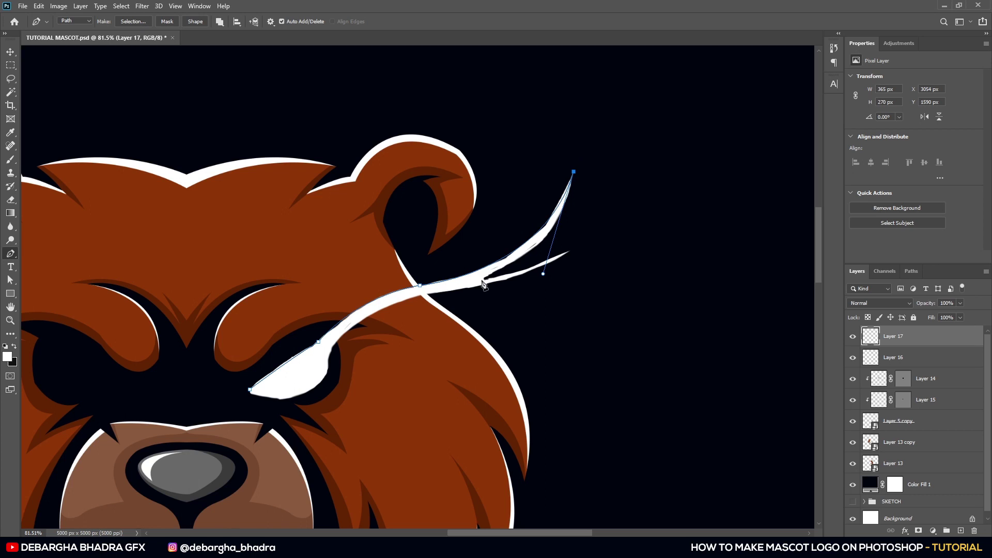
drag(484, 277, 573, 252)
key(ctrl+minus)
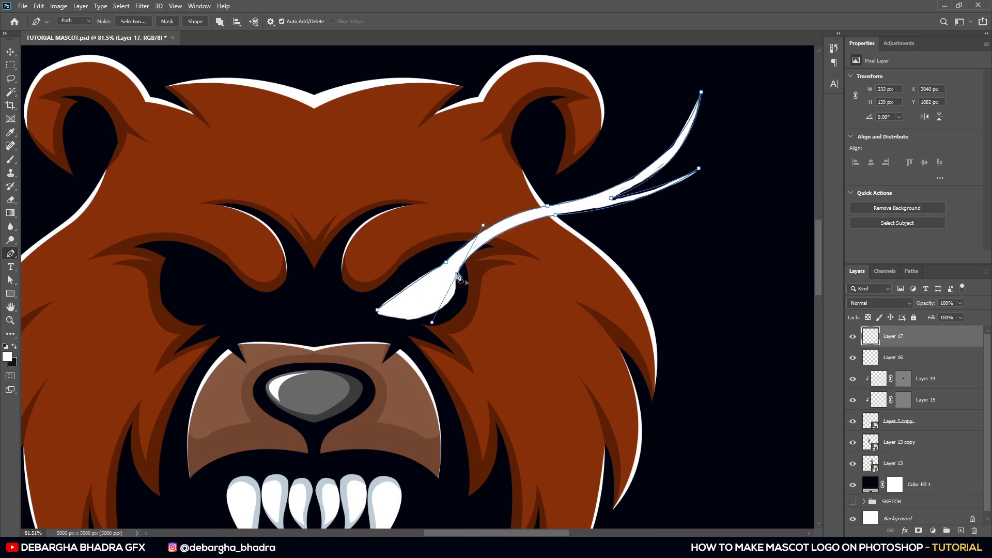
Paint the traced, vector-masked eye shape white on Layer 17 and delete the rough eye on Layer 16
key(b)
click(904, 360)
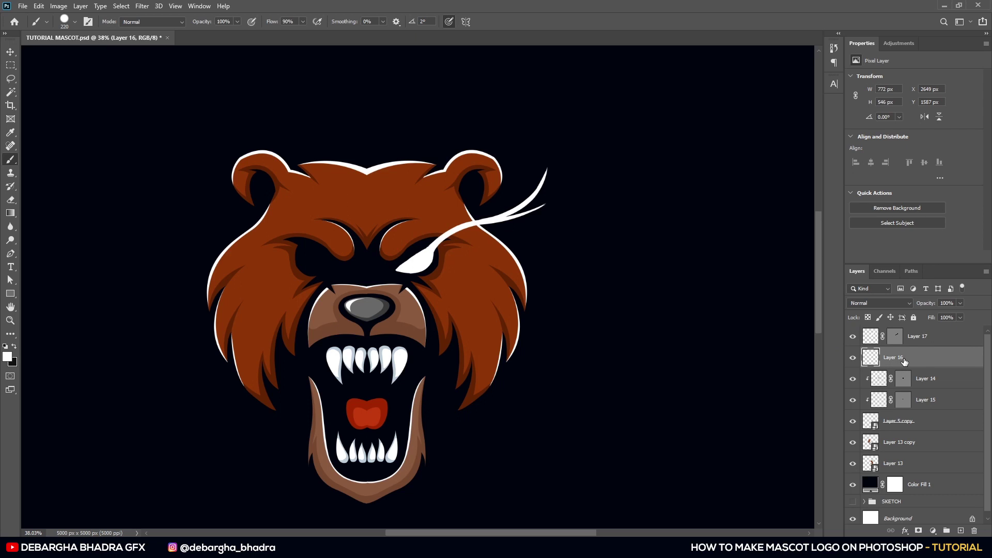
key(Delete)
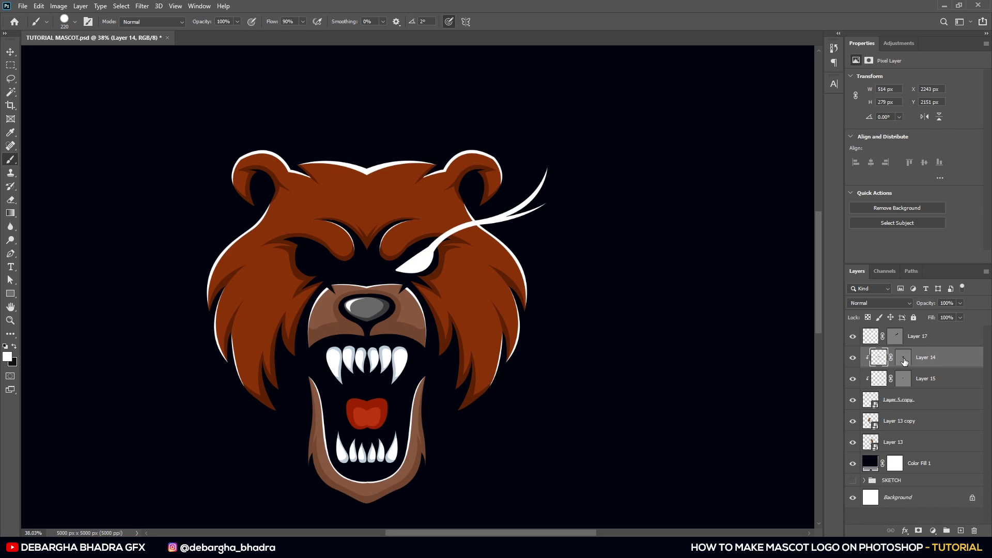
Duplicate the white eye on Layer 17 and flip the copy horizontally
scroll(523, 283, down, 2)
drag(485, 252, 464, 247)
scroll(465, 246, up, 1)
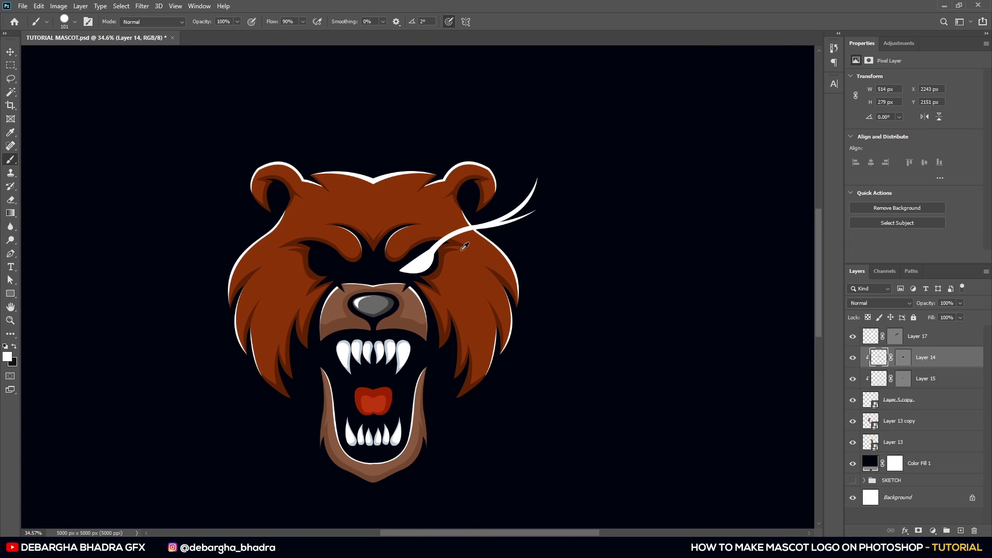
scroll(465, 247, up, 2)
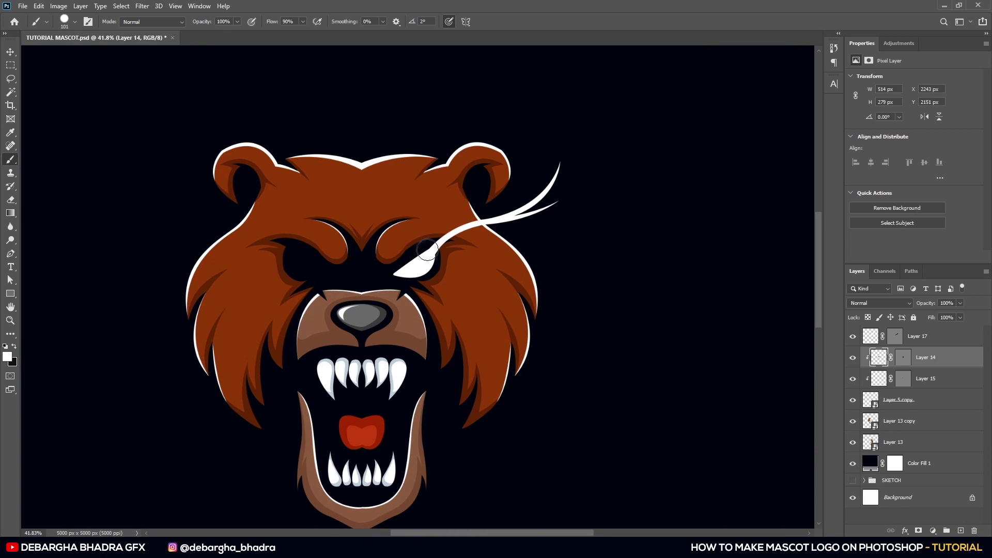
drag(464, 247, 443, 248)
key(v)
scroll(514, 224, down, 1)
click(941, 343)
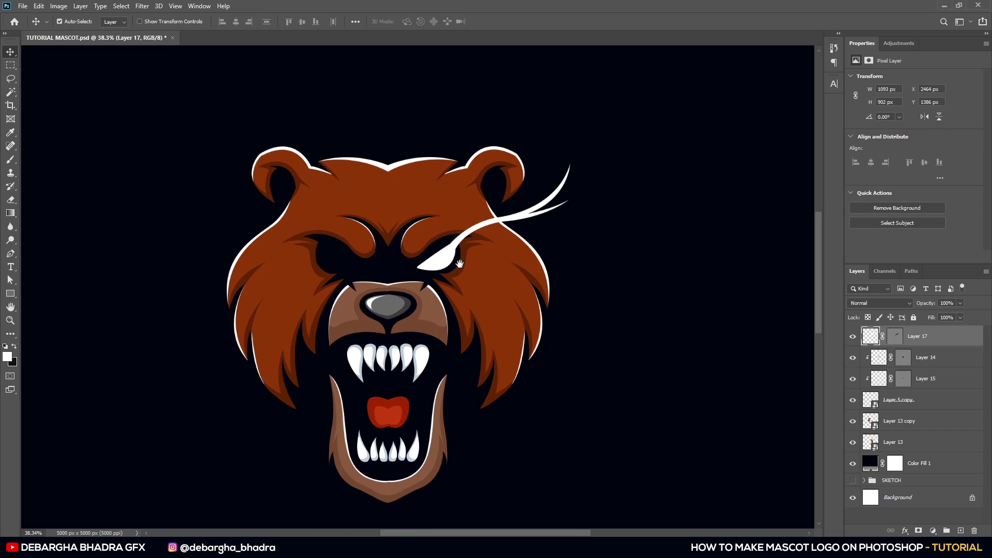
key(ctrl)
key(ctrl+j)
key(ctrl+t)
right_click(476, 247)
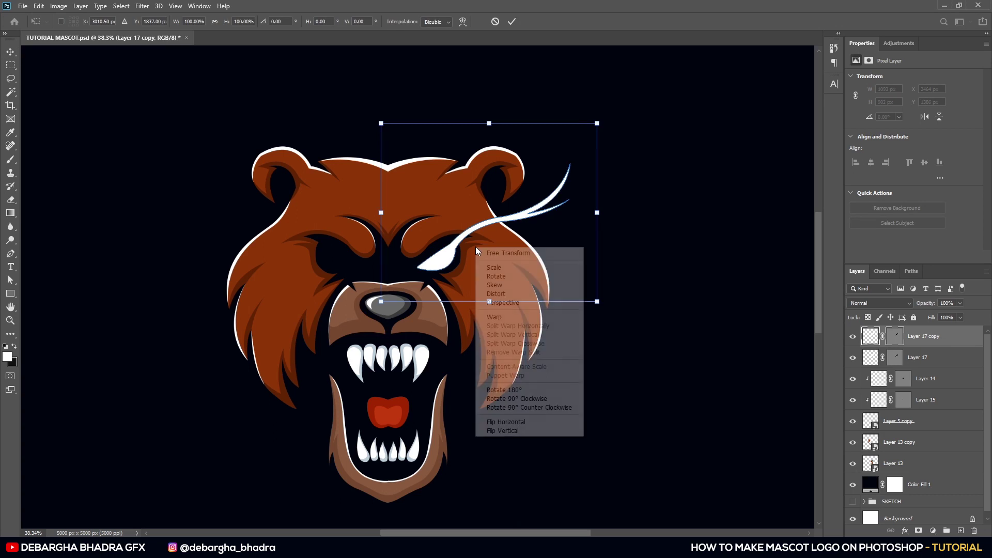
click(506, 422)
Move the flipped eye copy into the opposite eye socket at X 1986.5 px, Y 1837 px and apply the transform
drag(539, 253, 337, 254)
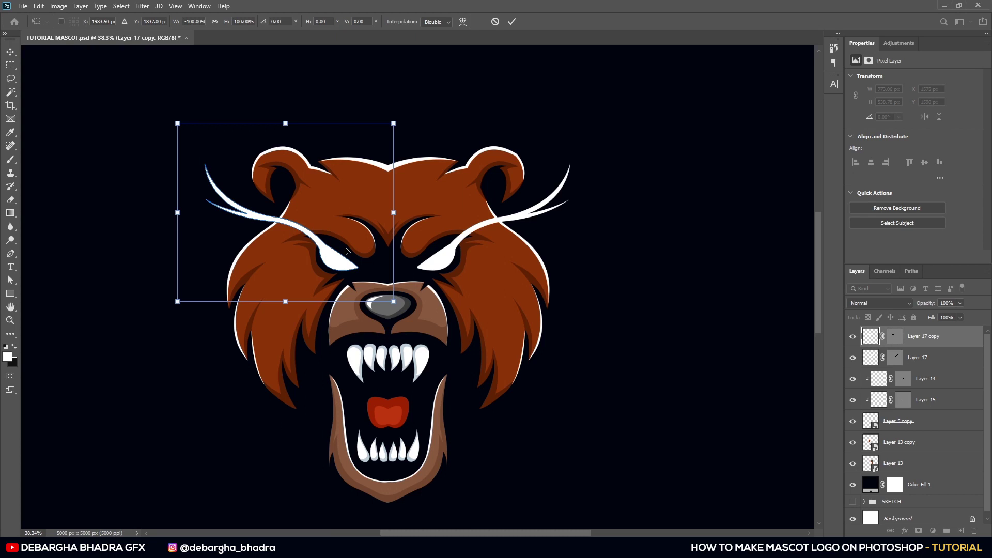
key(Right)
key(Right)
key(Right)
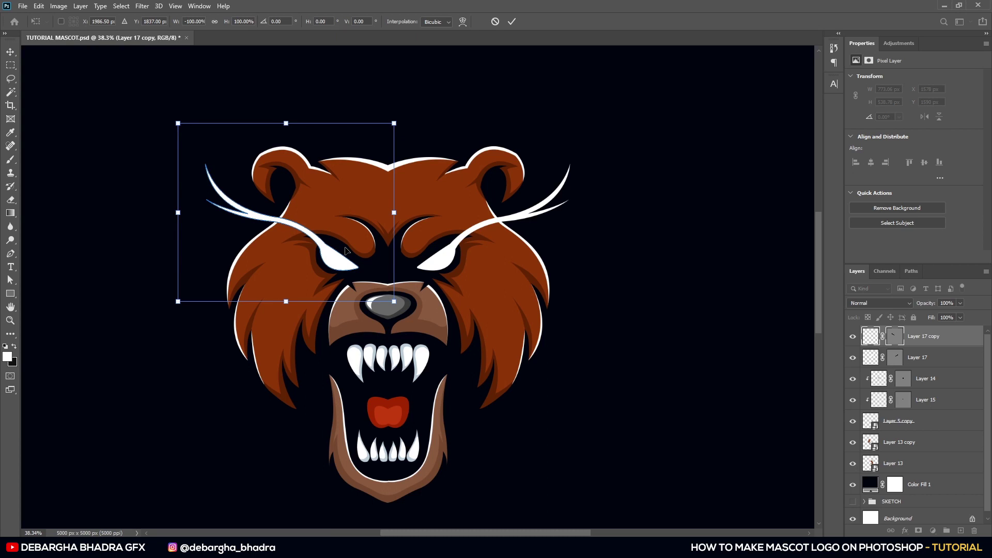
key(Return)
scroll(350, 253, down, 5)
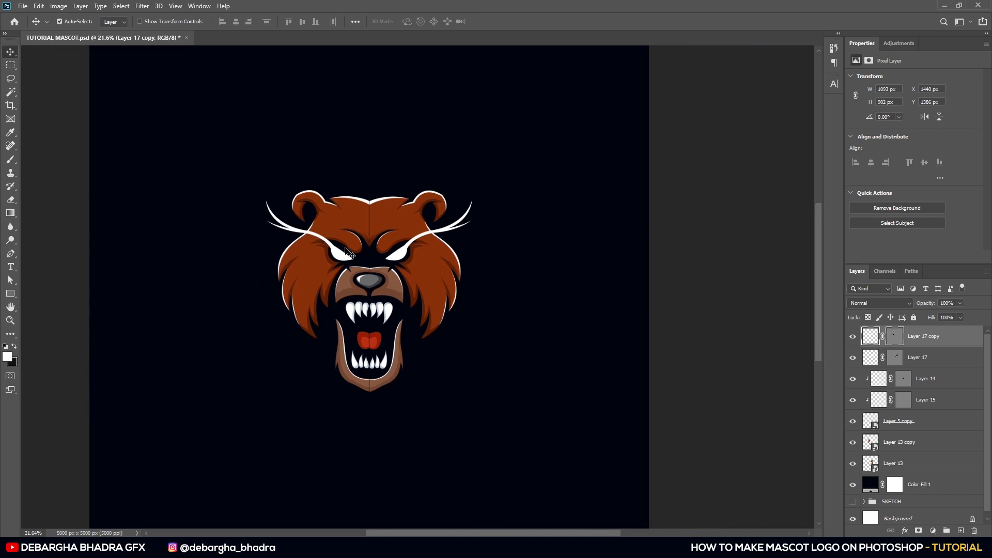
Group all bear layers from Layer 17 copy down to Layer 13 and name the group MASCOT
scroll(414, 229, down, 1)
scroll(415, 229, up, 1)
scroll(414, 229, up, 1)
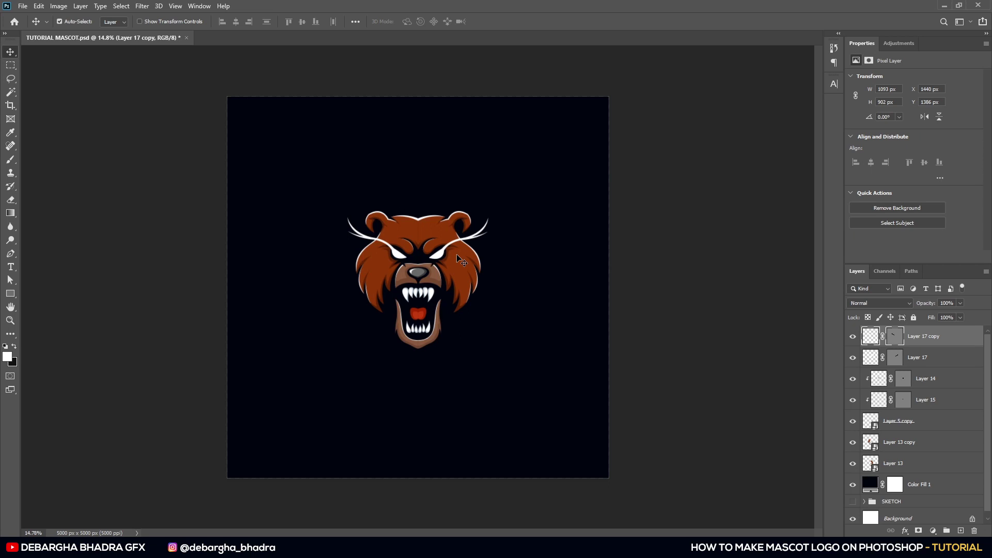
scroll(987, 378, down, 1)
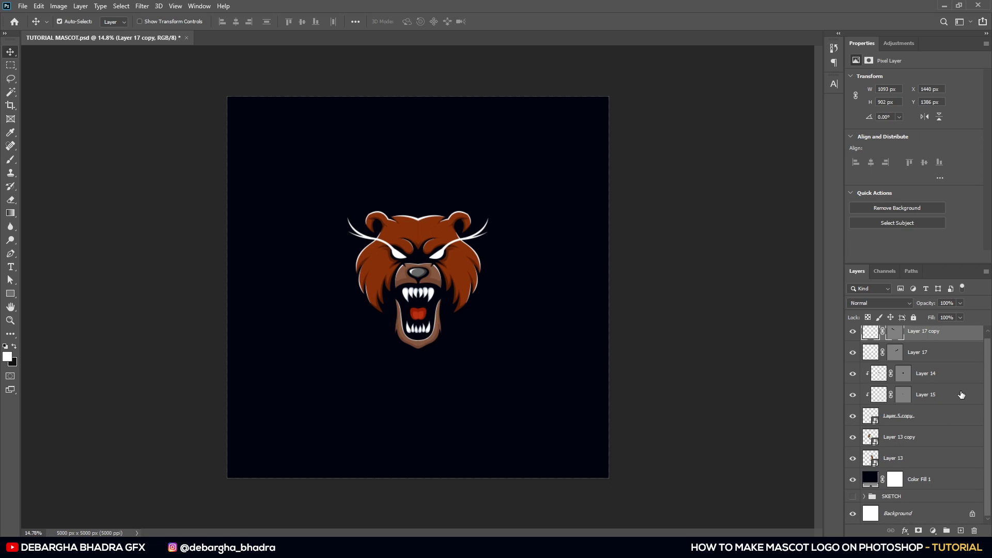
shift+click(908, 460)
key(ctrl+g)
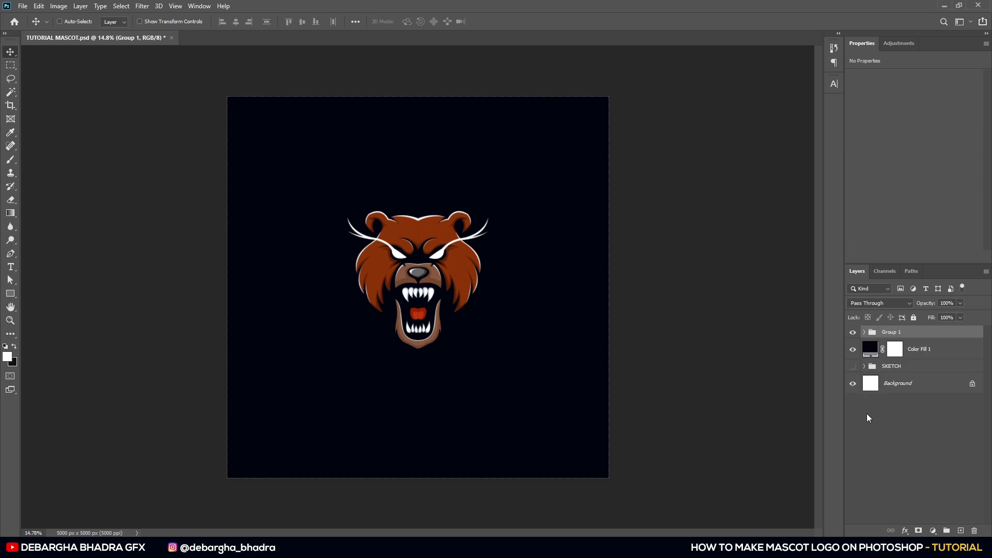
double_click(898, 335)
text(MASCIO)
text(OT)
key(Return)
key(ctrl+t)
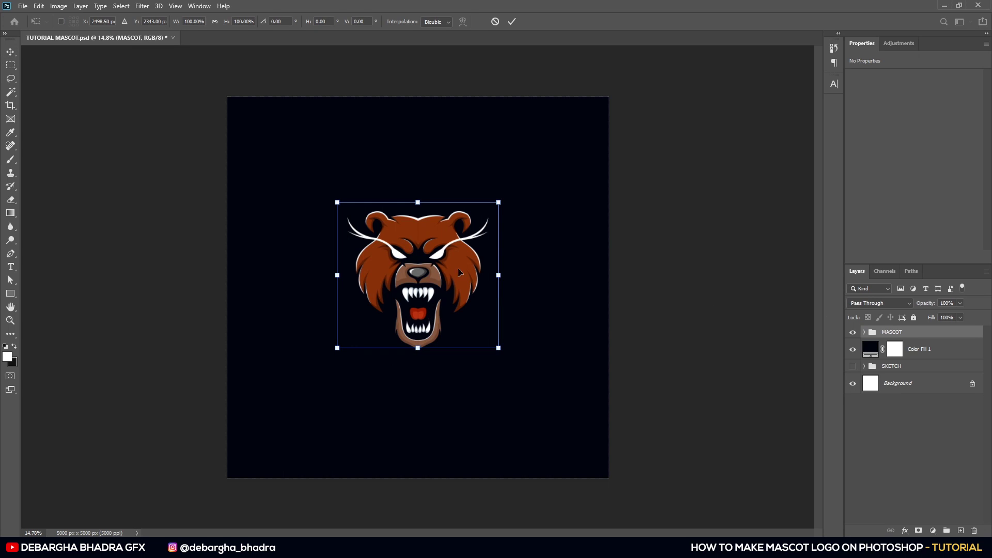
drag(497, 201, 561, 135)
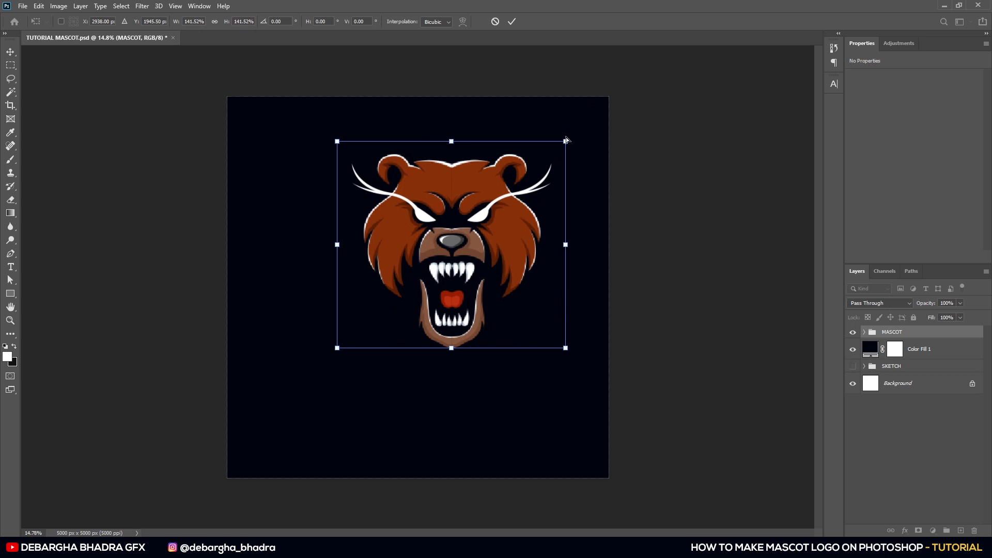
key(ctrl+z)
key(Escape)
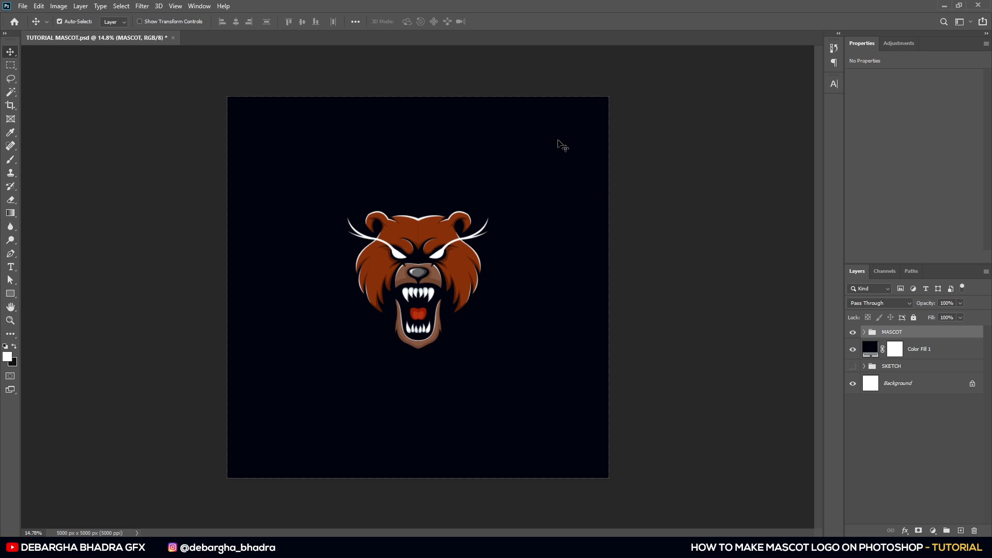